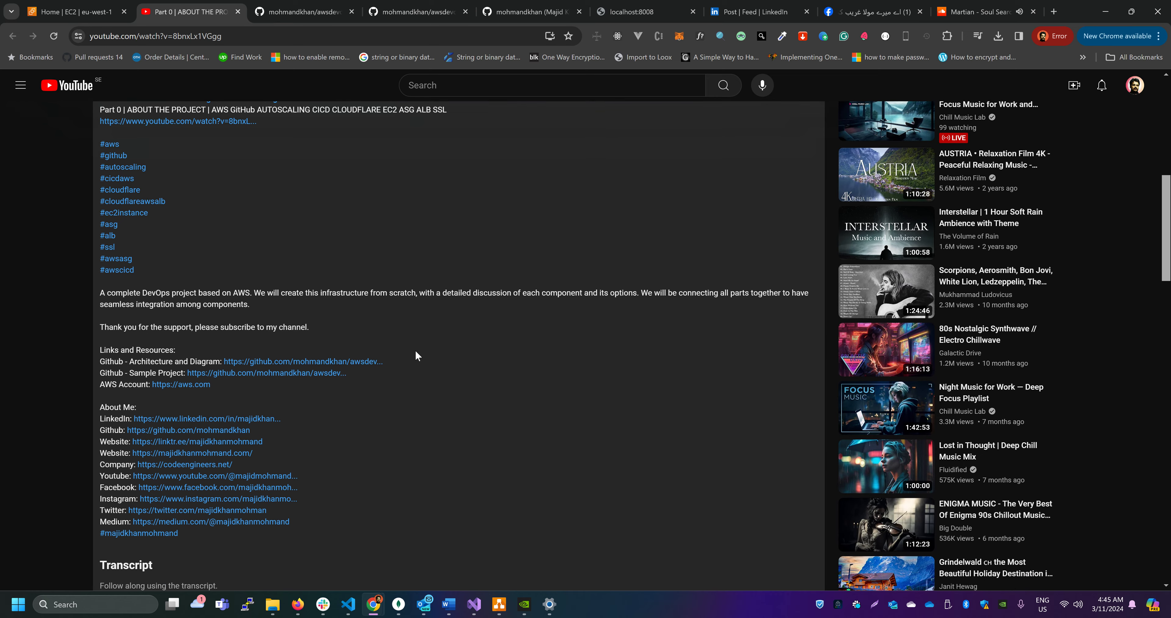
Review the sample project's GitHub repository, awsdevopsprojectsample, and its web address
scroll(338, 324, "up", 1)
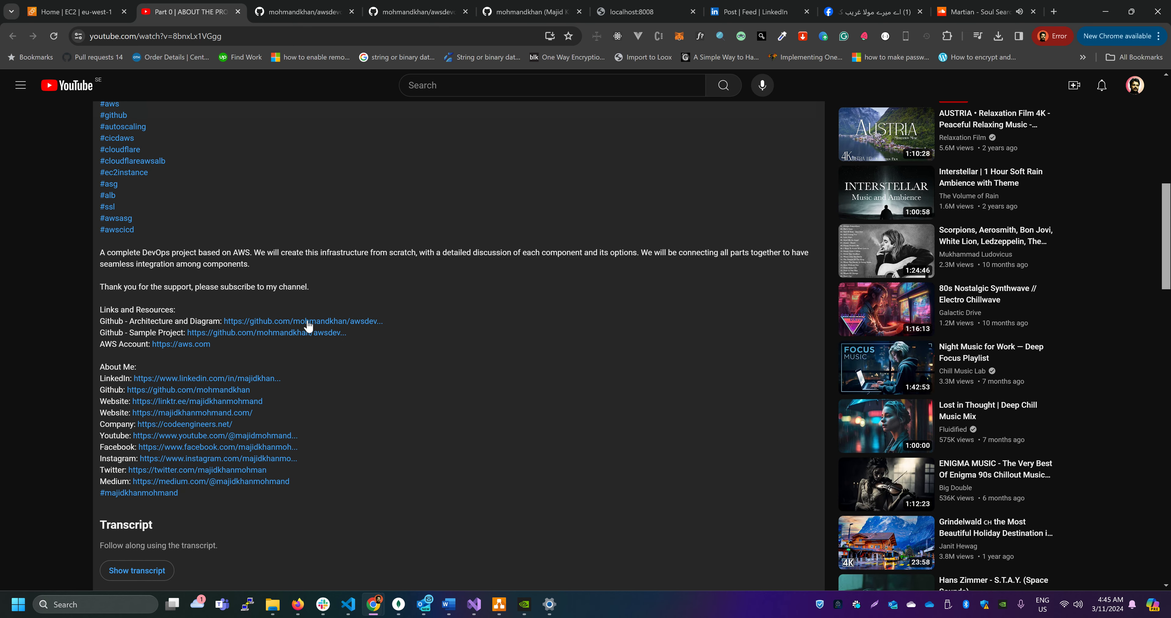
left_click(301, 12)
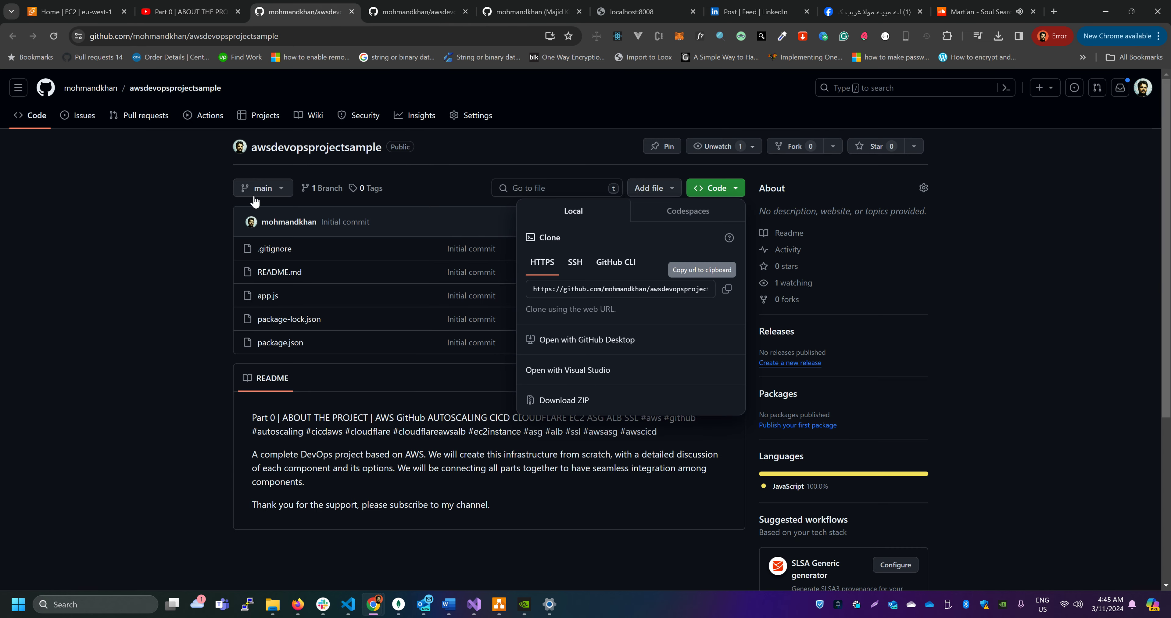
left_click(278, 36)
left_click_drag(279, 36, 189, 37)
left_click(203, 323)
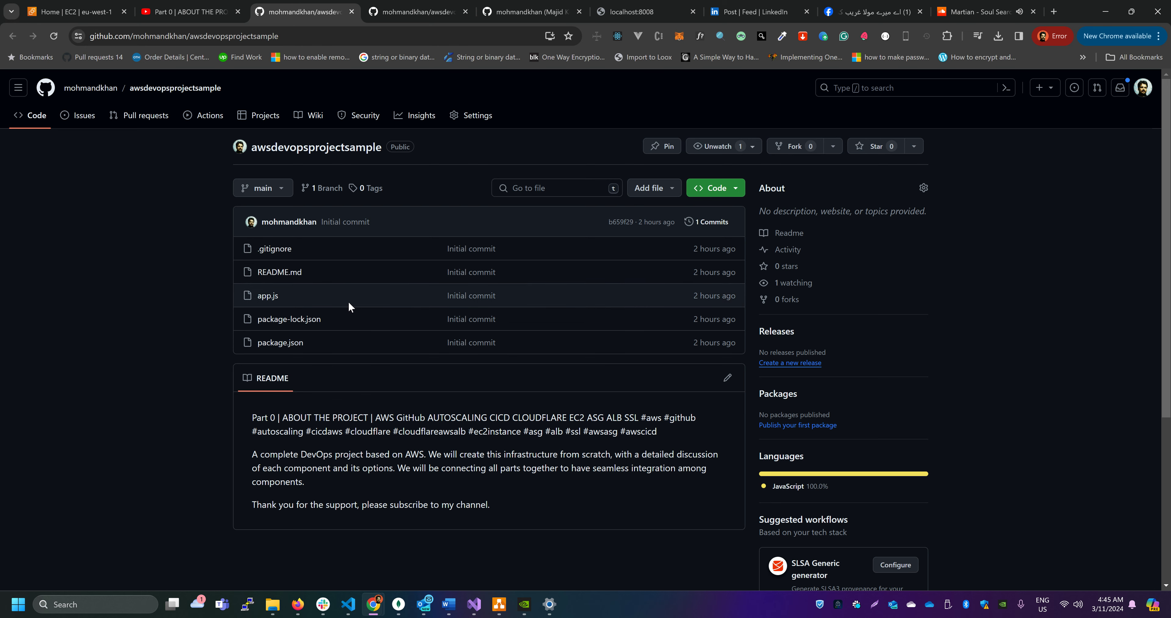
Review the awsdevopsprojectarchitecture GitHub repository with the architecture diagram files and its web address
left_click(403, 12)
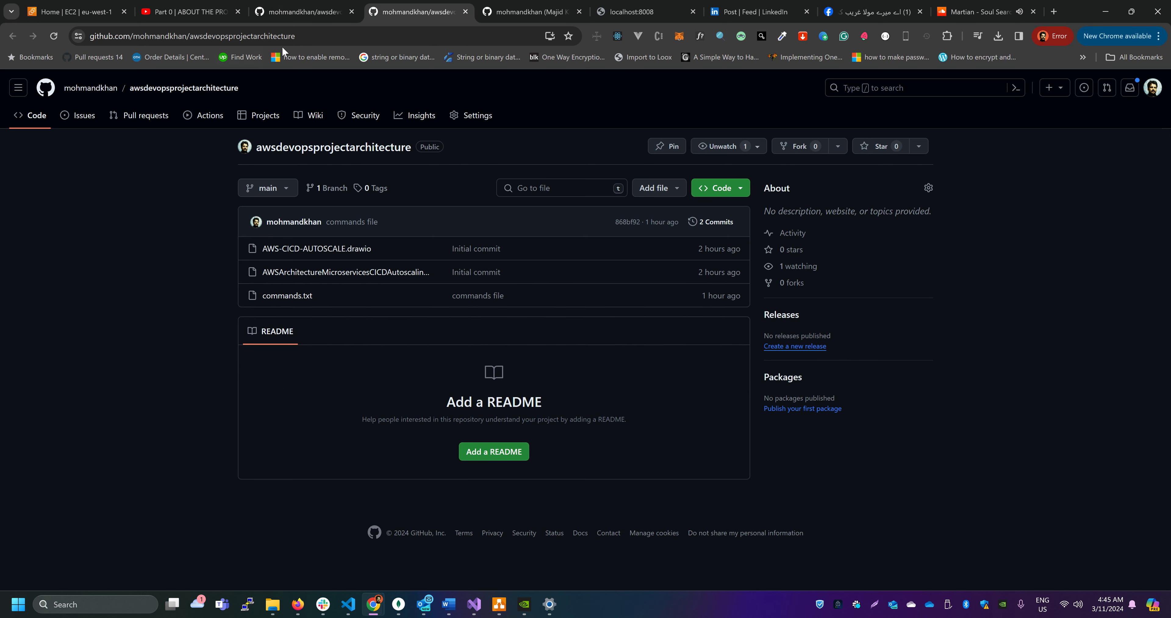
left_click_drag(295, 36, 193, 36)
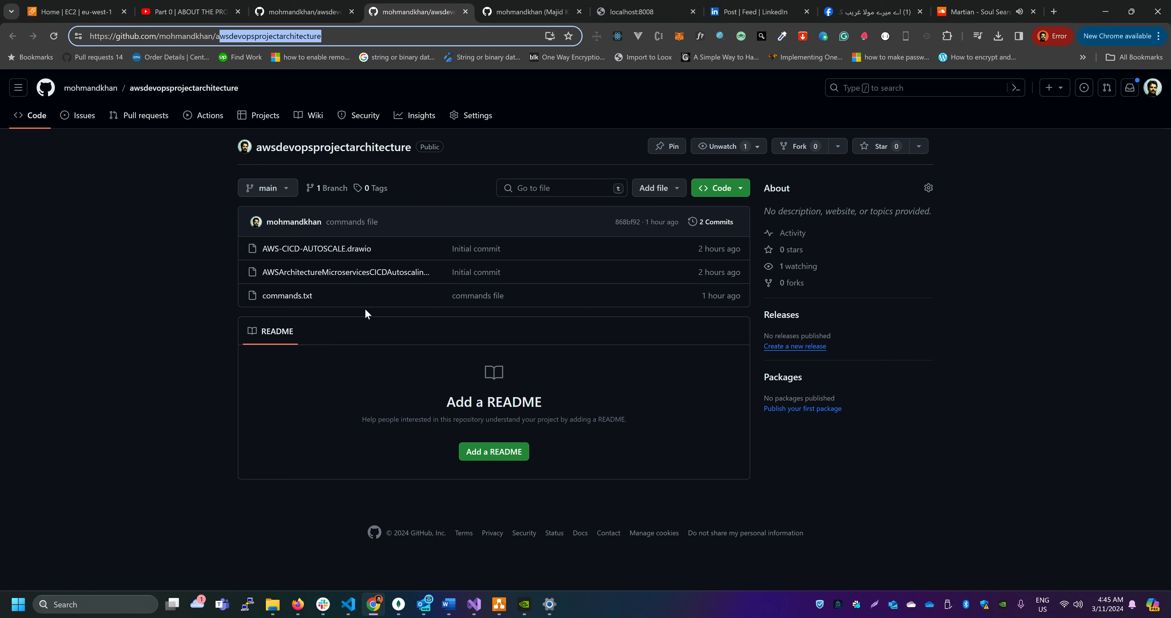
left_click(314, 8)
Switch to the EC2 console and review the dashboard's resources, service health and region choices
left_click(109, 11)
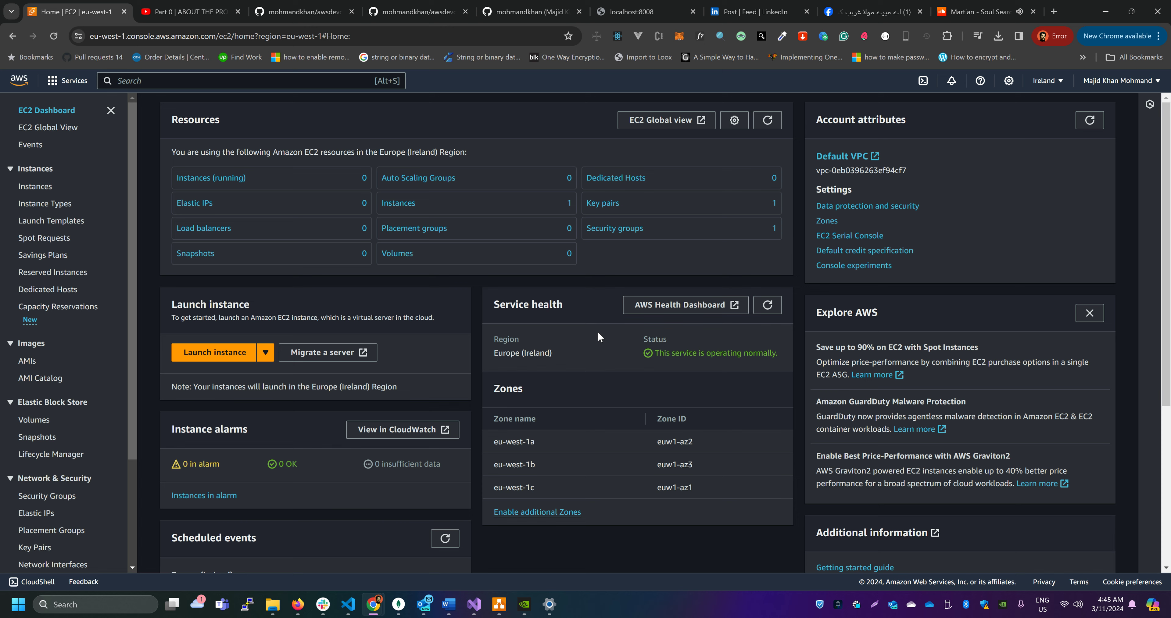
scroll(596, 335, "down", 2)
scroll(597, 335, "up", 2)
left_click(1046, 81)
left_click(1046, 80)
scroll(455, 316, "down", 1)
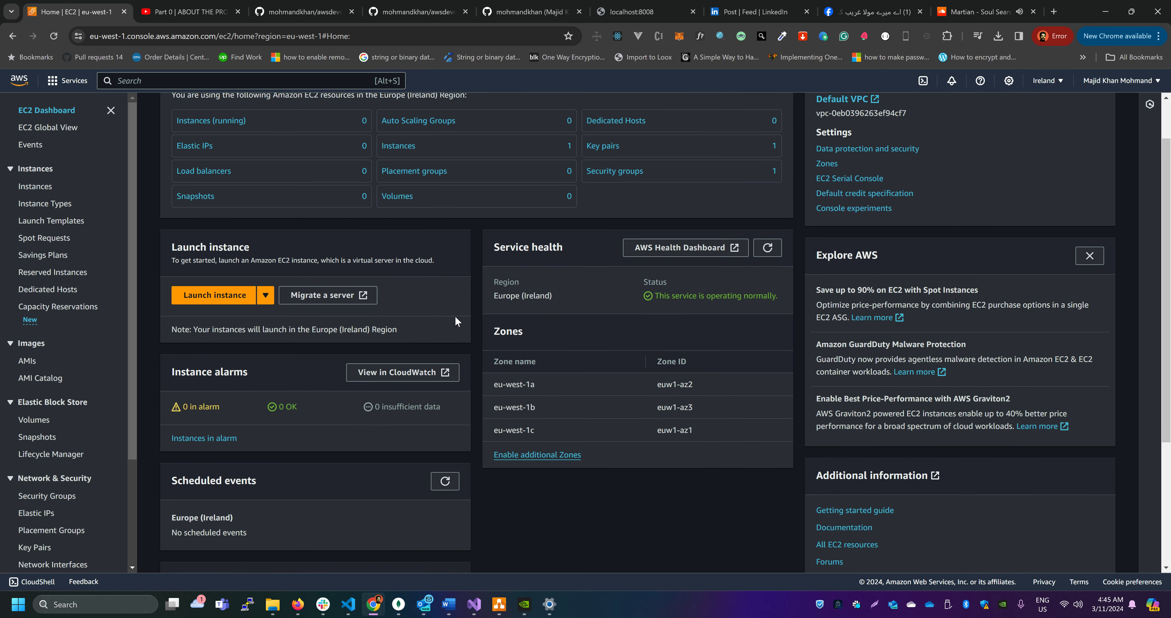
scroll(454, 315, "up", 1)
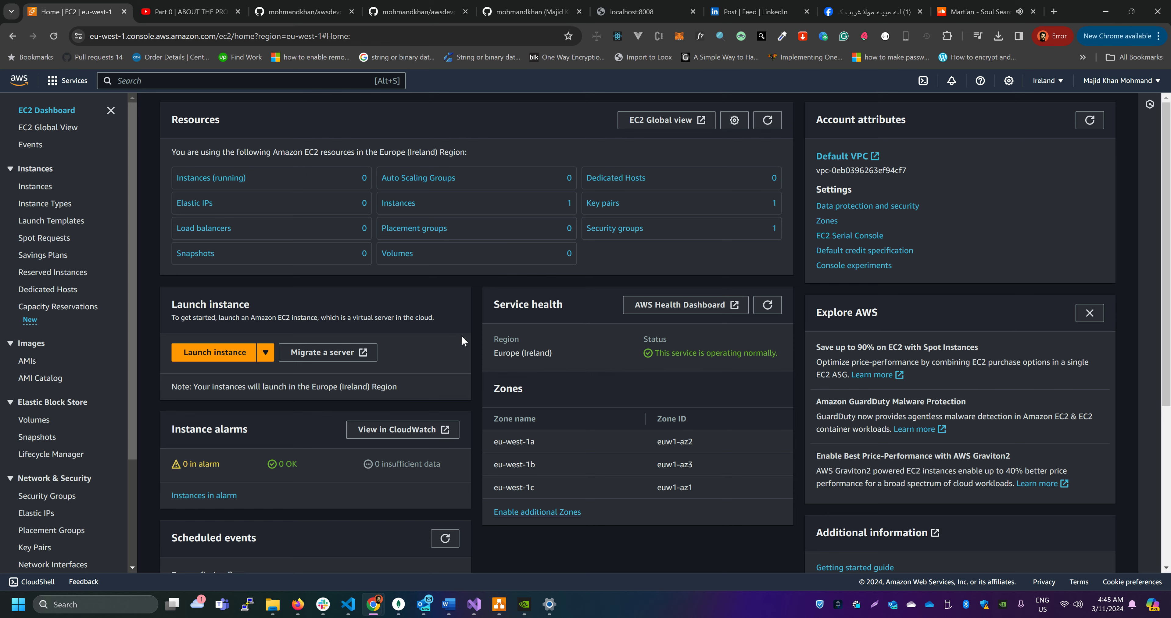
Switch to draw.io to examine the EC2 target group in the architecture diagram, and return to the EC2 dashboard
key("alt+Tab")
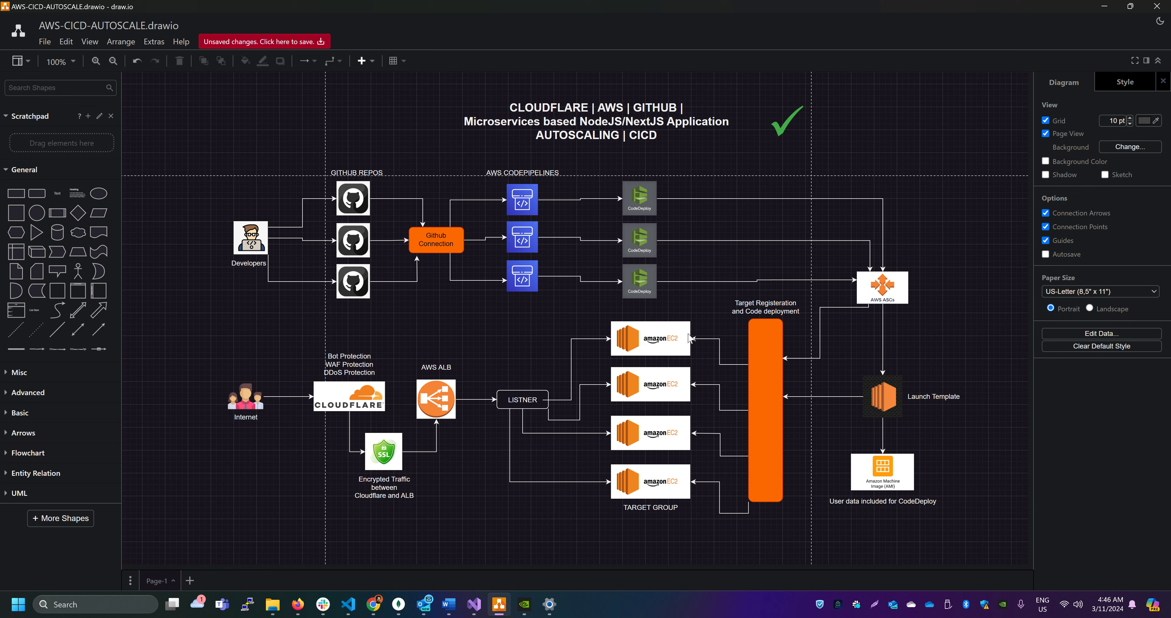
left_click(629, 367)
left_click(667, 347)
key("alt+Tab")
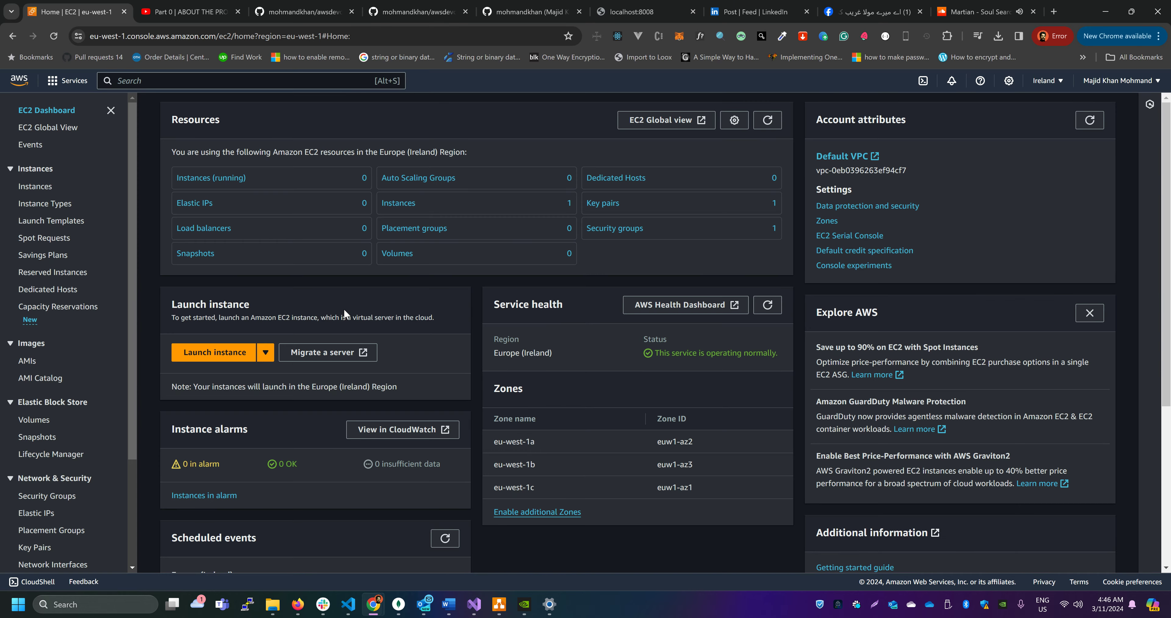
Start launching a new EC2 instance, name it awsdeveopsprojectEC2 and select that name for copying
scroll(344, 308, "down", 1)
left_click(191, 295)
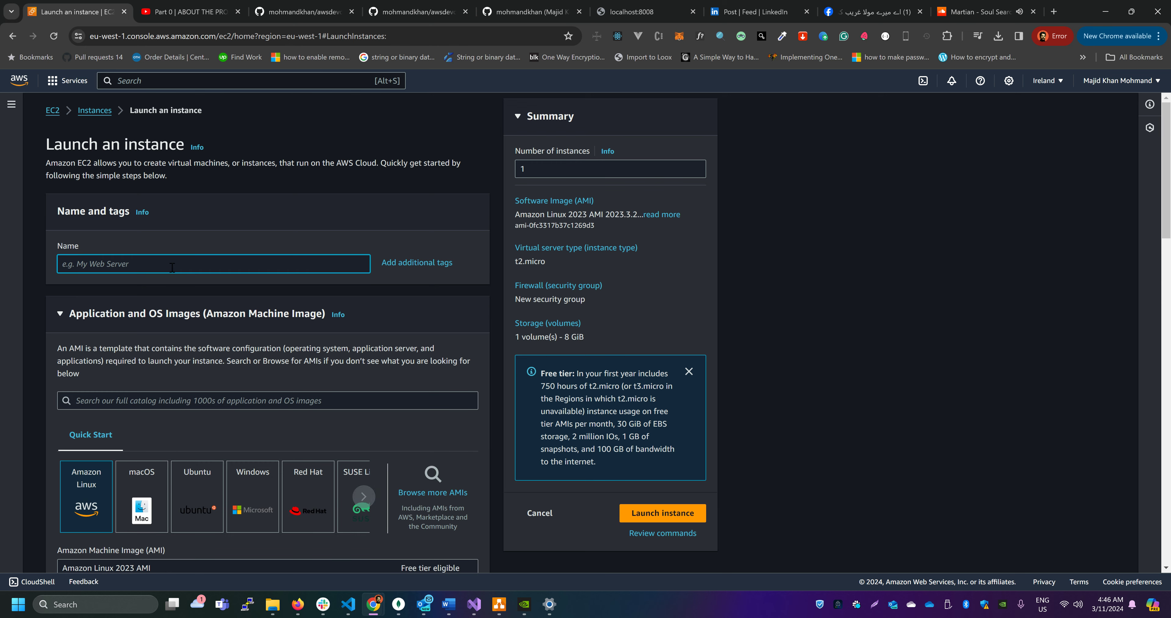
type("awsdeveopsprojectEC2")
key("ctrl+a")
key("ctrl+c")
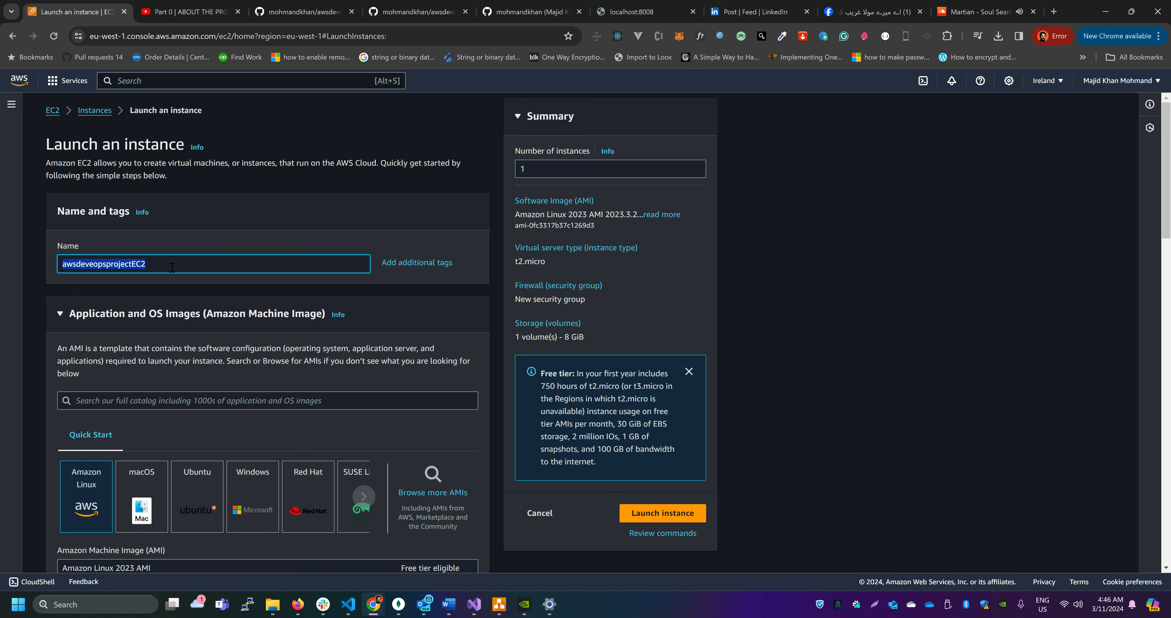
Choose the Ubuntu Server 20.04 LTS (HVM), SSD Volume Type image for the instance
scroll(172, 267, "down", 4)
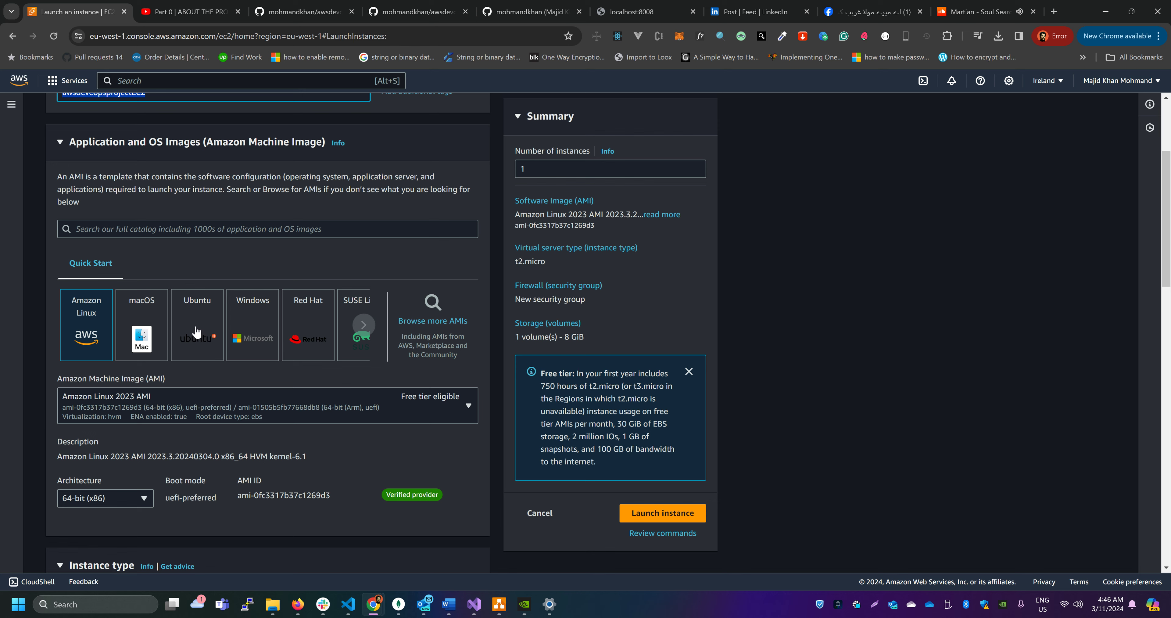
left_click(197, 332)
left_click(238, 412)
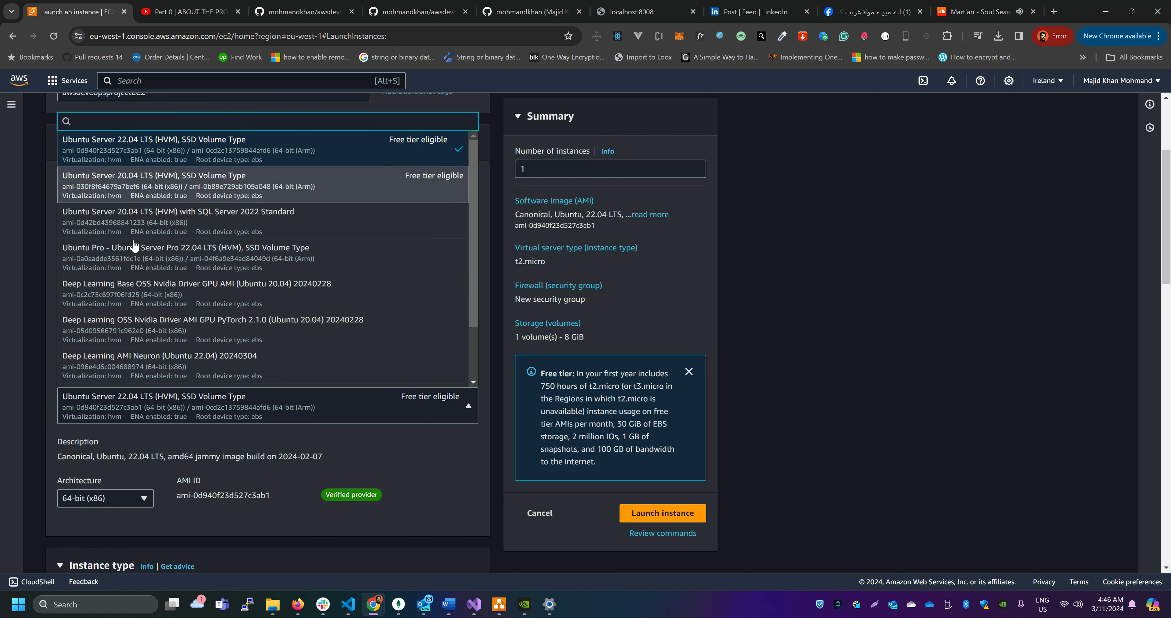
left_click(169, 184)
Set the instance type to t2.small with 1 vCPU and 2 GiB of memory
scroll(252, 382, "down", 5)
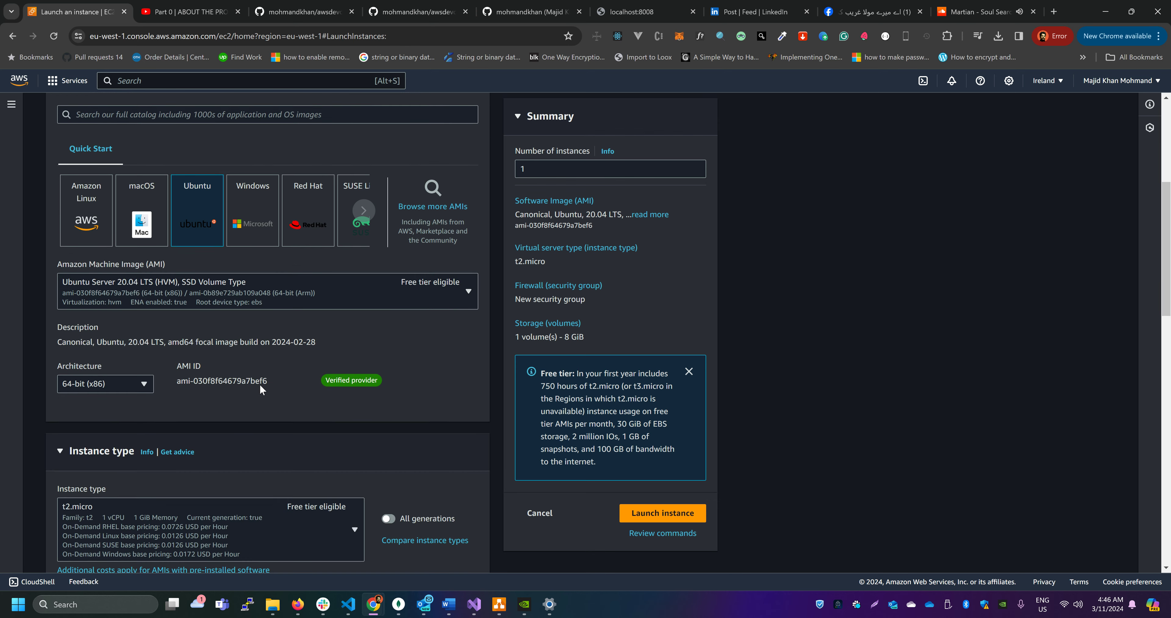
left_click(232, 364)
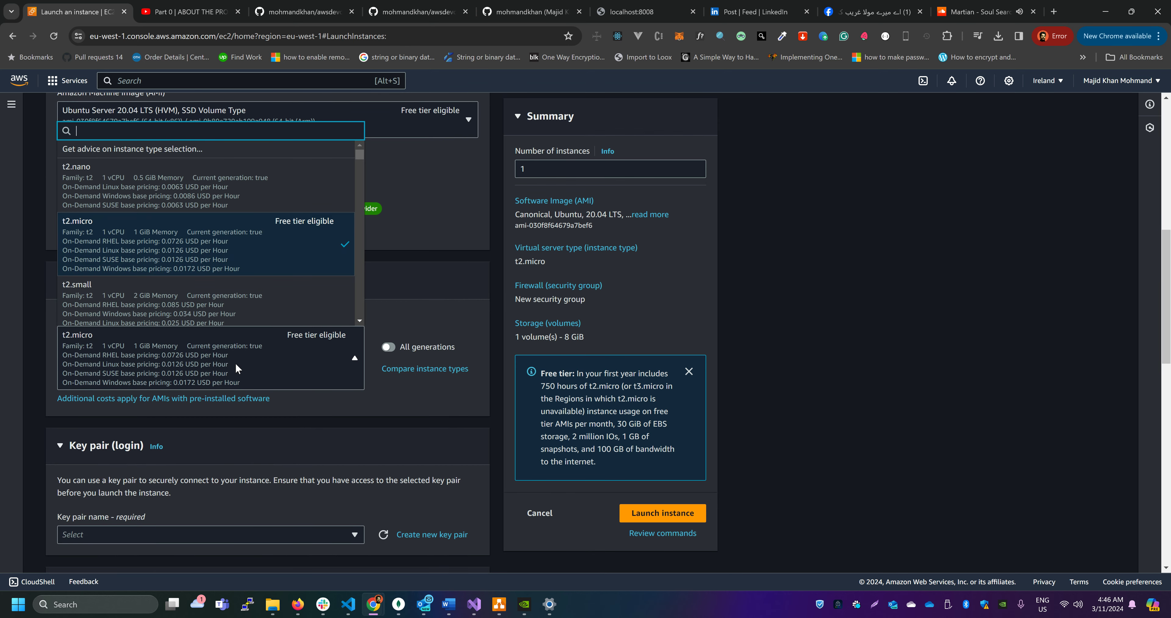
scroll(237, 296, "down", 1)
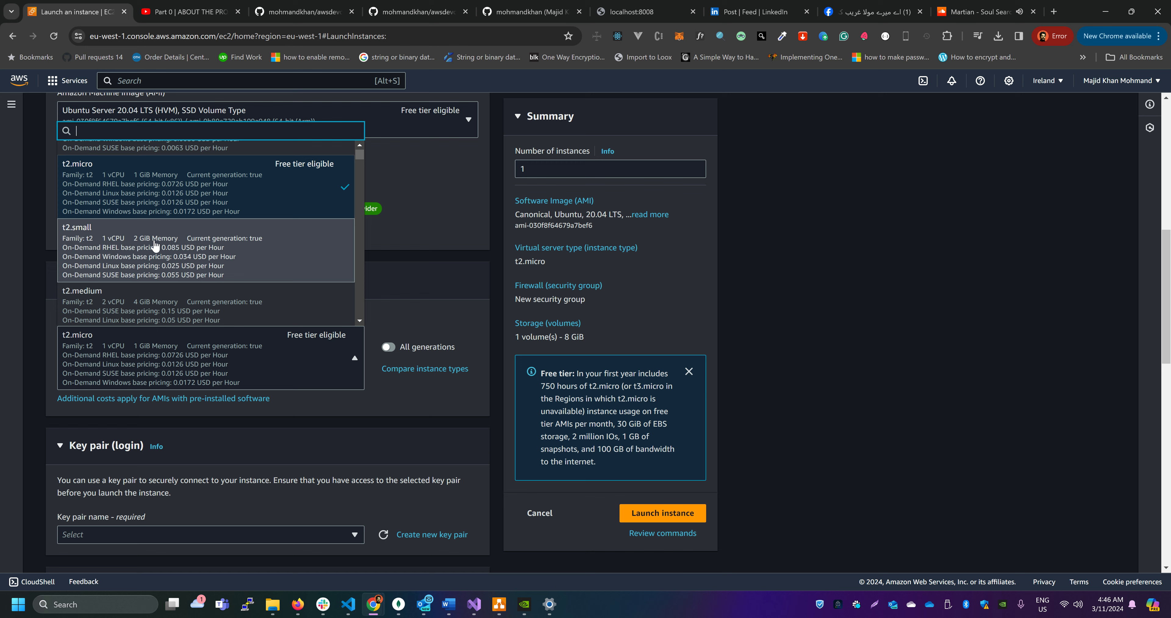
left_click(172, 245)
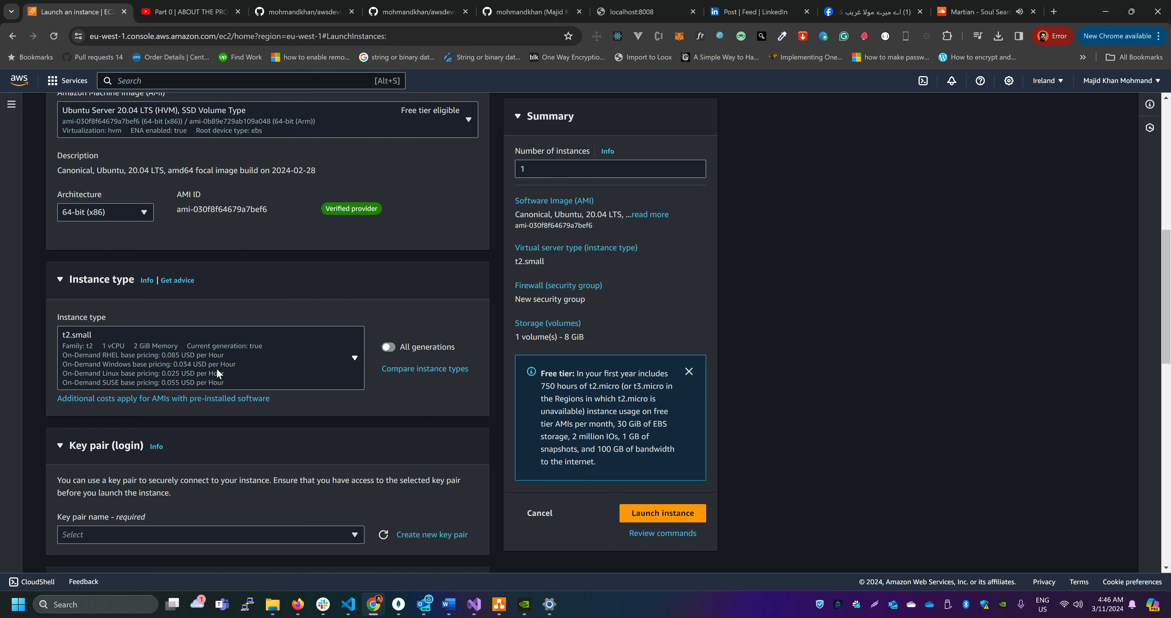
Create an RSA key pair named awsdeveopsprojectEC2KEY in .ppk format for the instance login
scroll(241, 364, "down", 2)
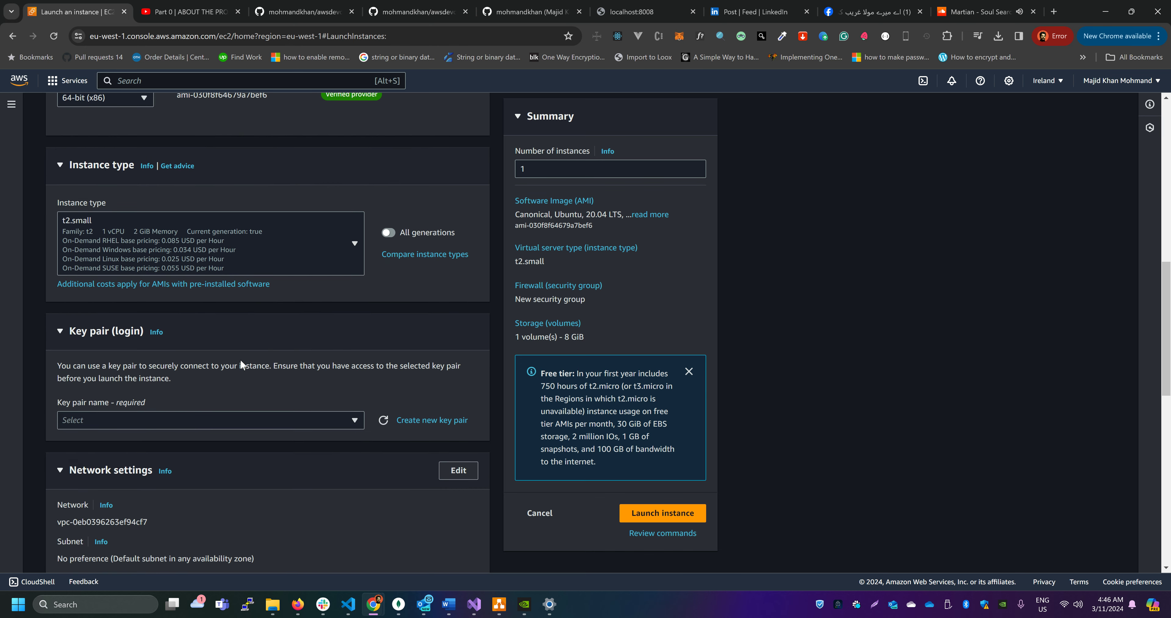
scroll(241, 364, "down", 2)
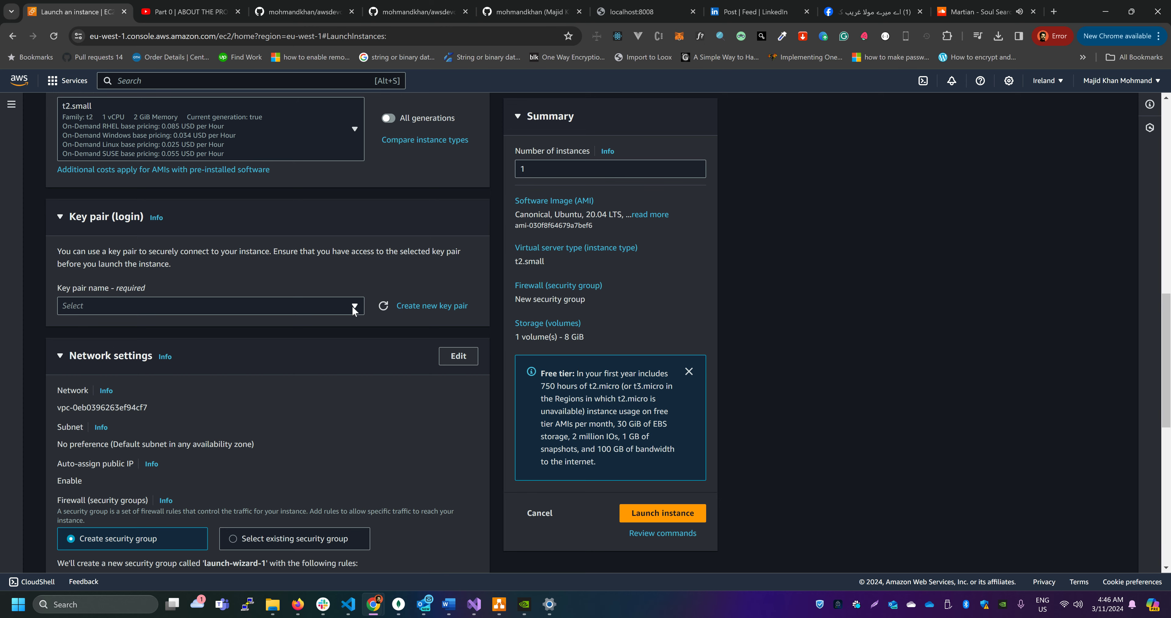
left_click(418, 308)
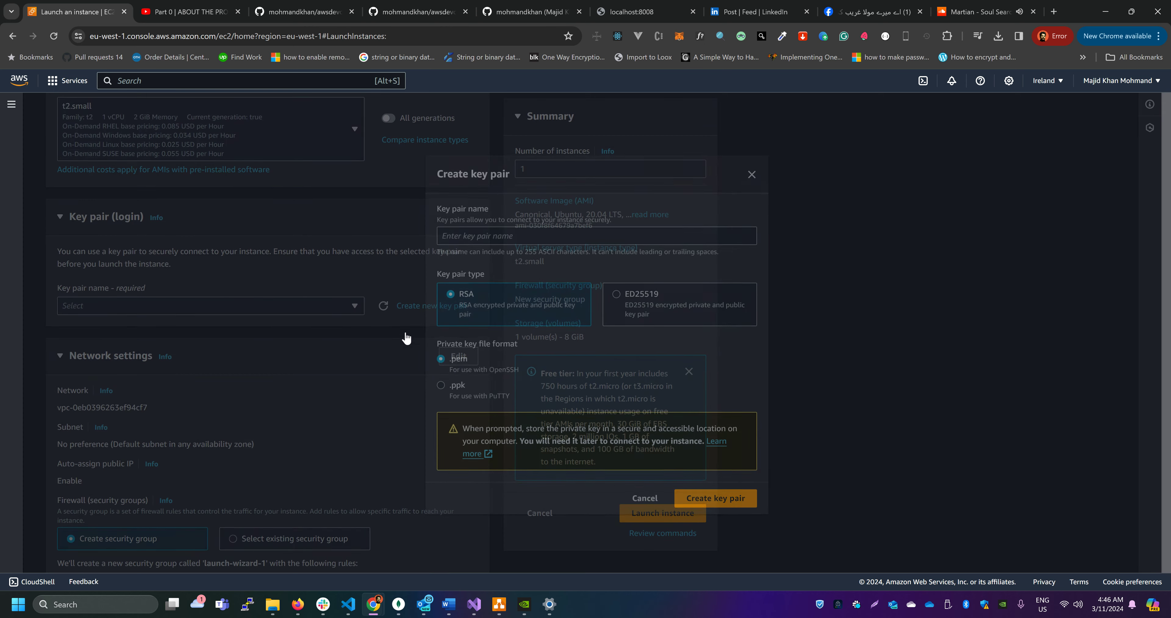
left_click(527, 235)
key("ctrl+v")
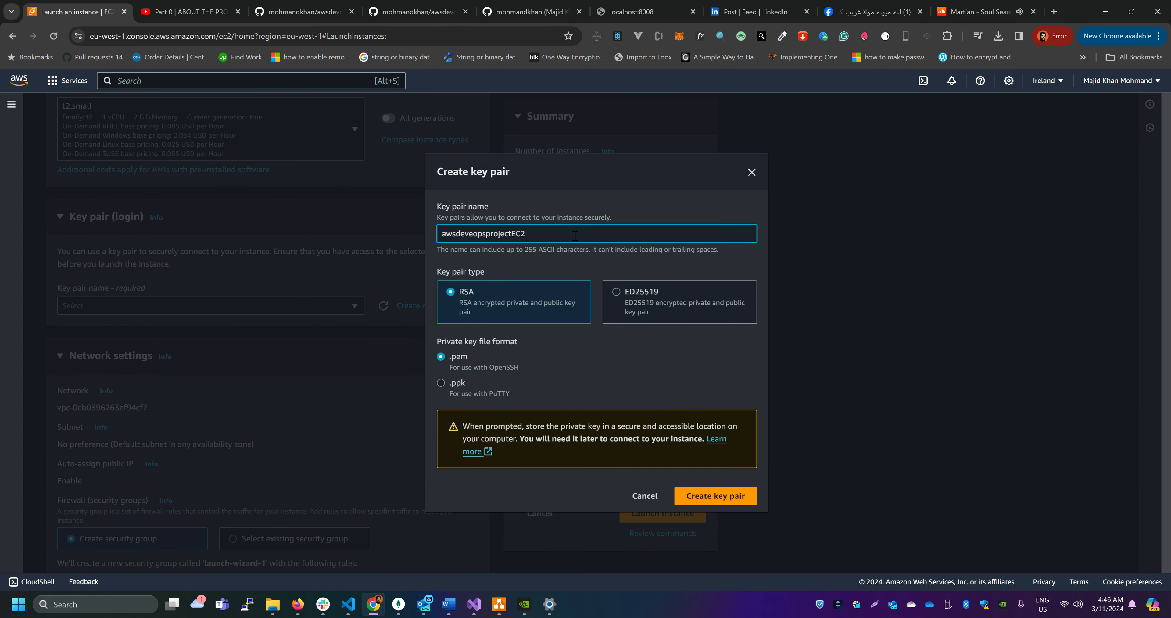
type("KEY")
left_click(441, 383)
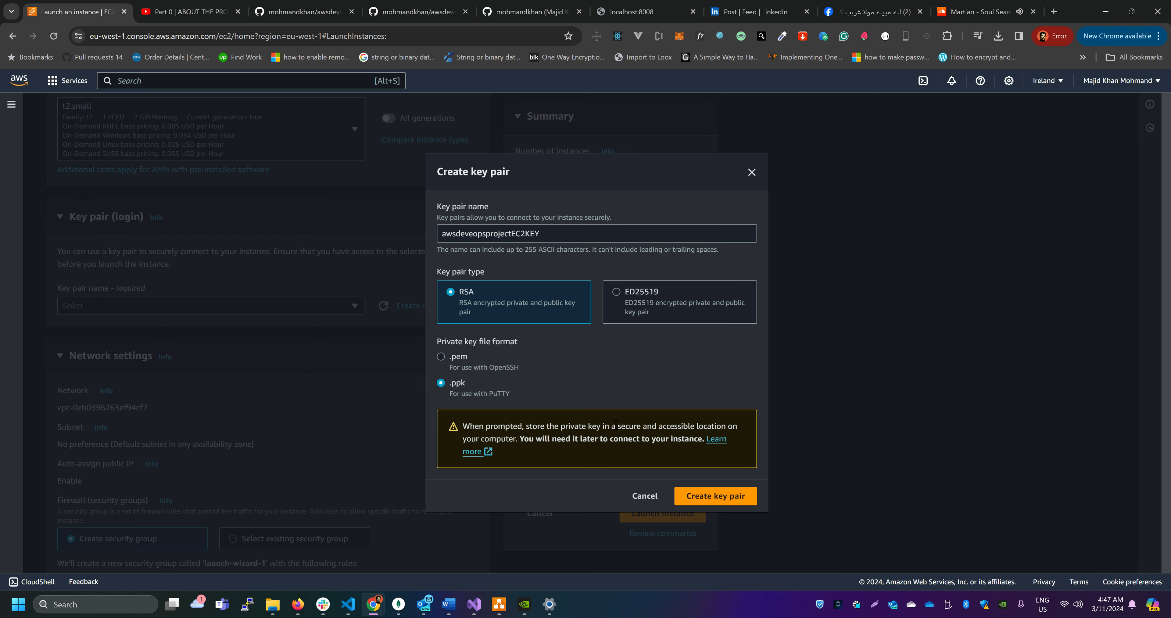
left_click(719, 496)
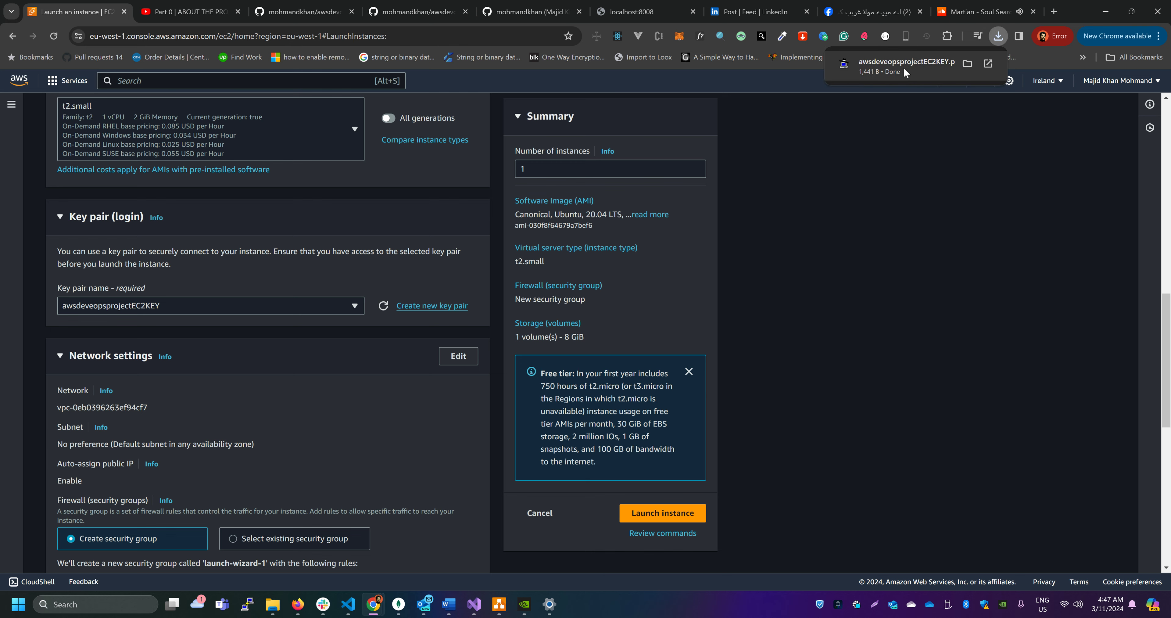
Copy the downloaded awsdeveopsprojectEC2KEY.ppk file to the Desktop folder and close File Explorer
left_click(968, 63)
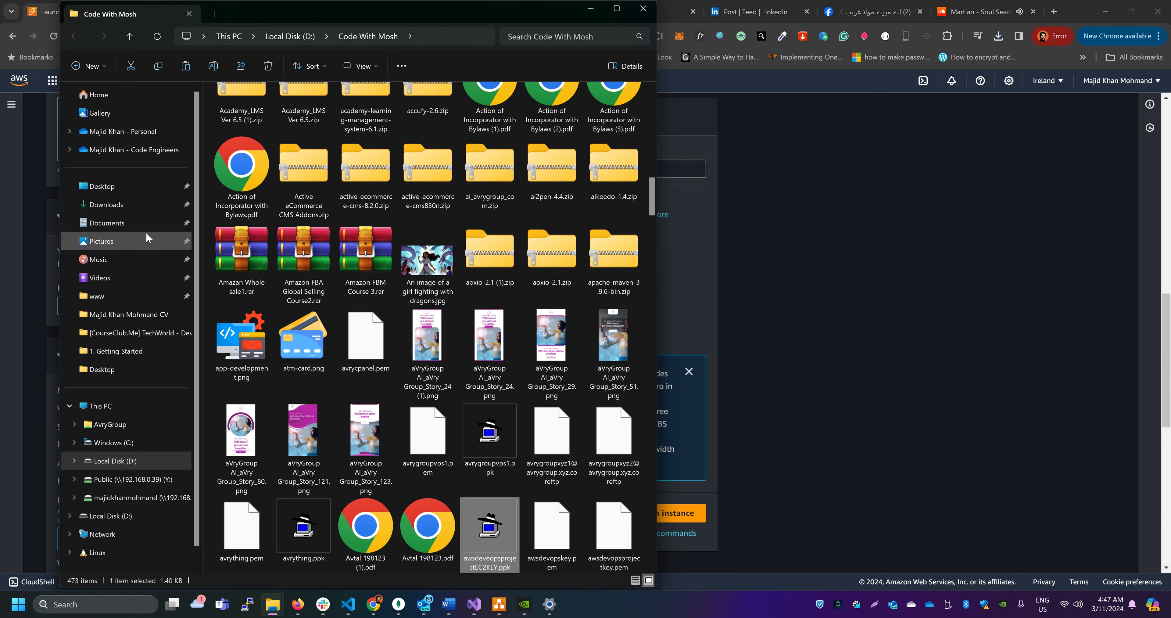
left_click(125, 191)
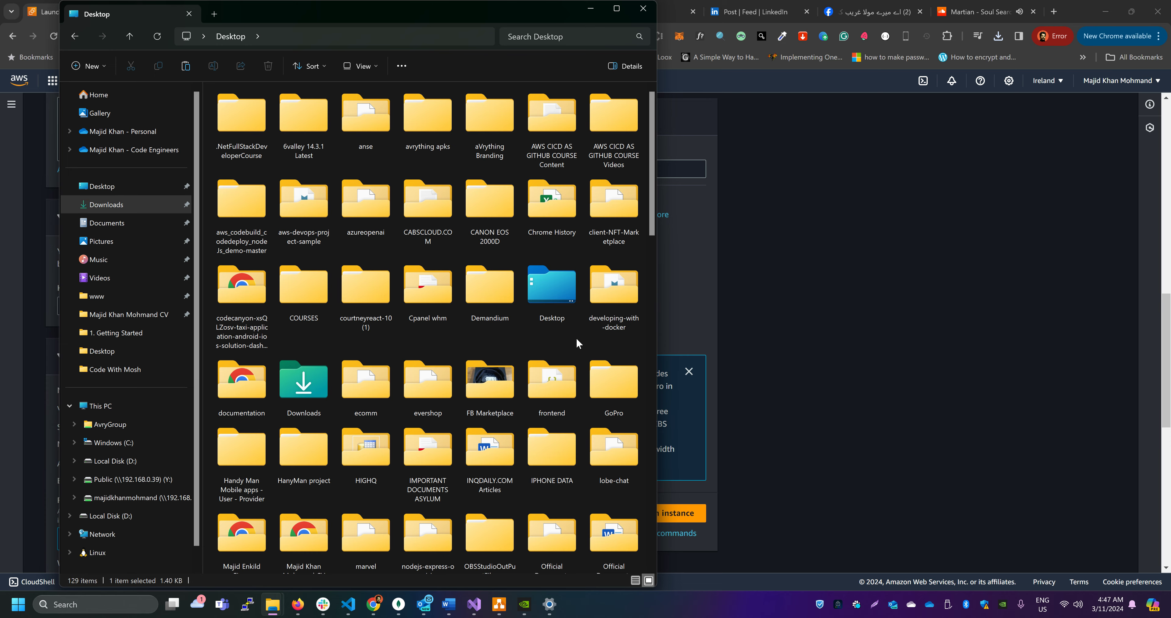
key("ctrl+v")
scroll(506, 463, "up", 10)
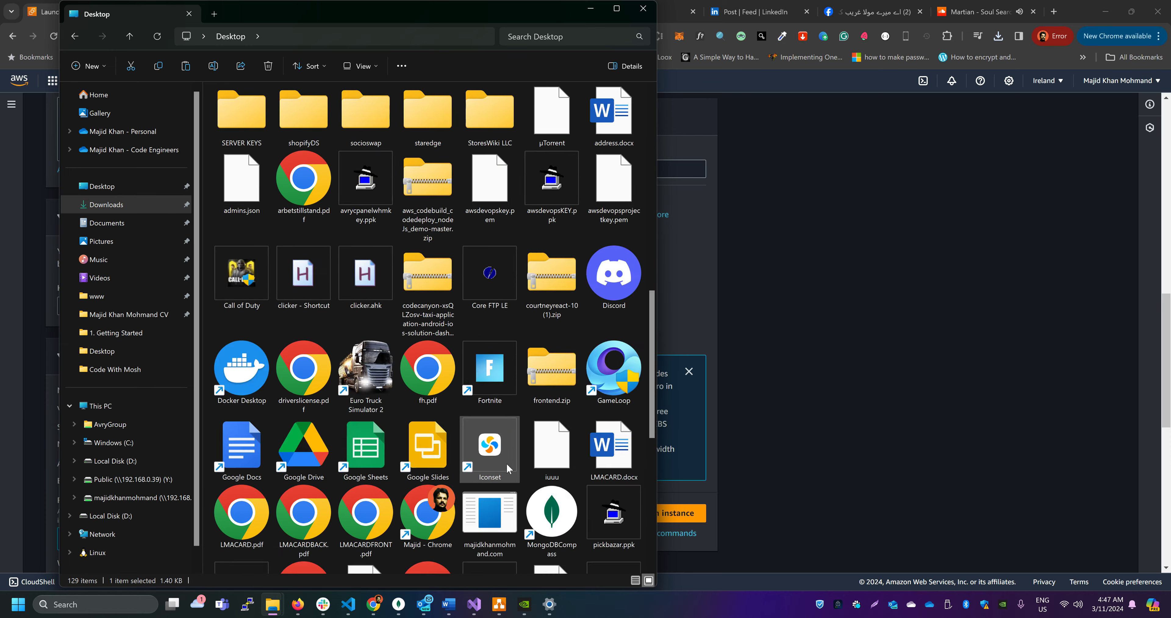
scroll(506, 463, "down", 10)
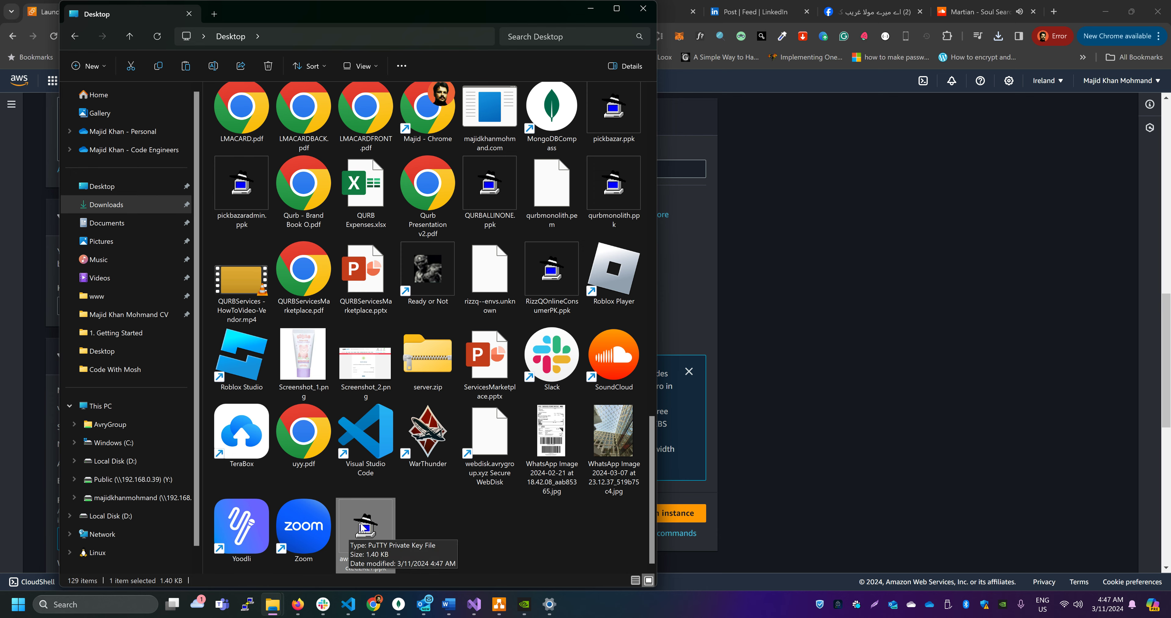
left_click(643, 9)
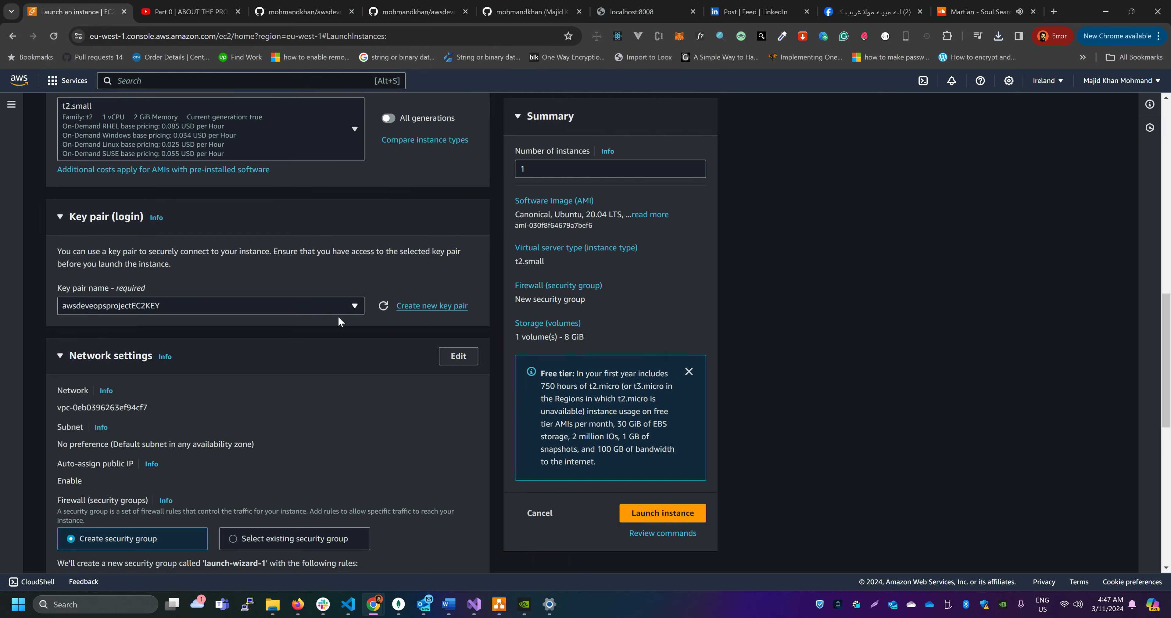
Open the instance's network settings for detailed editing, keeping the option to create a new security group
scroll(248, 311, "down", 2)
scroll(273, 309, "down", 2)
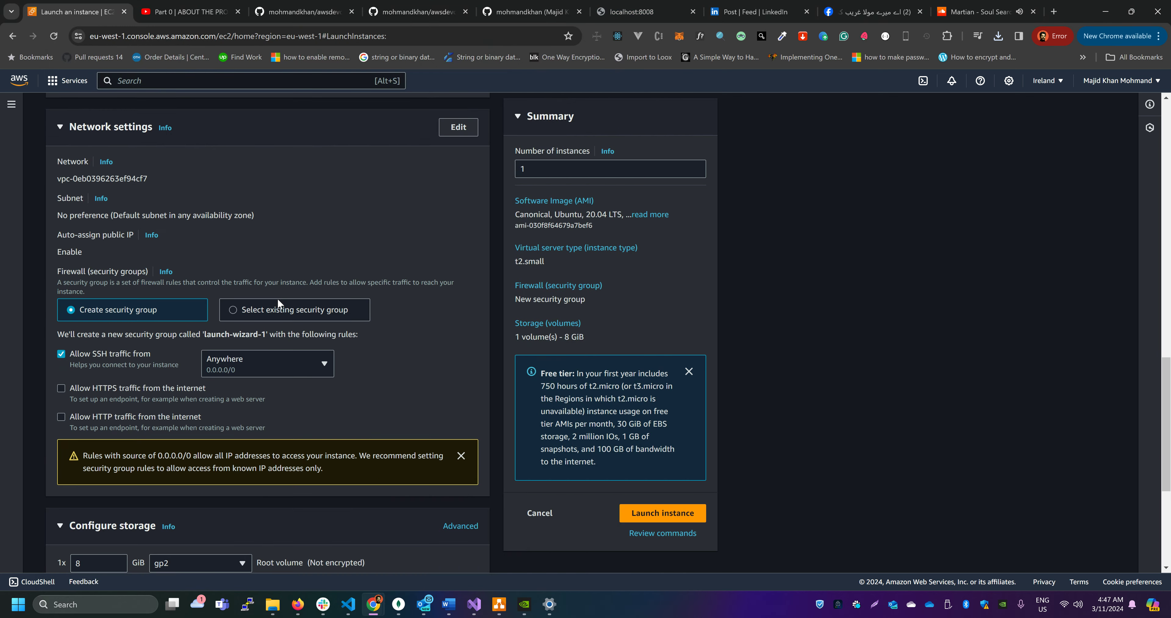
scroll(354, 331, "down", 1)
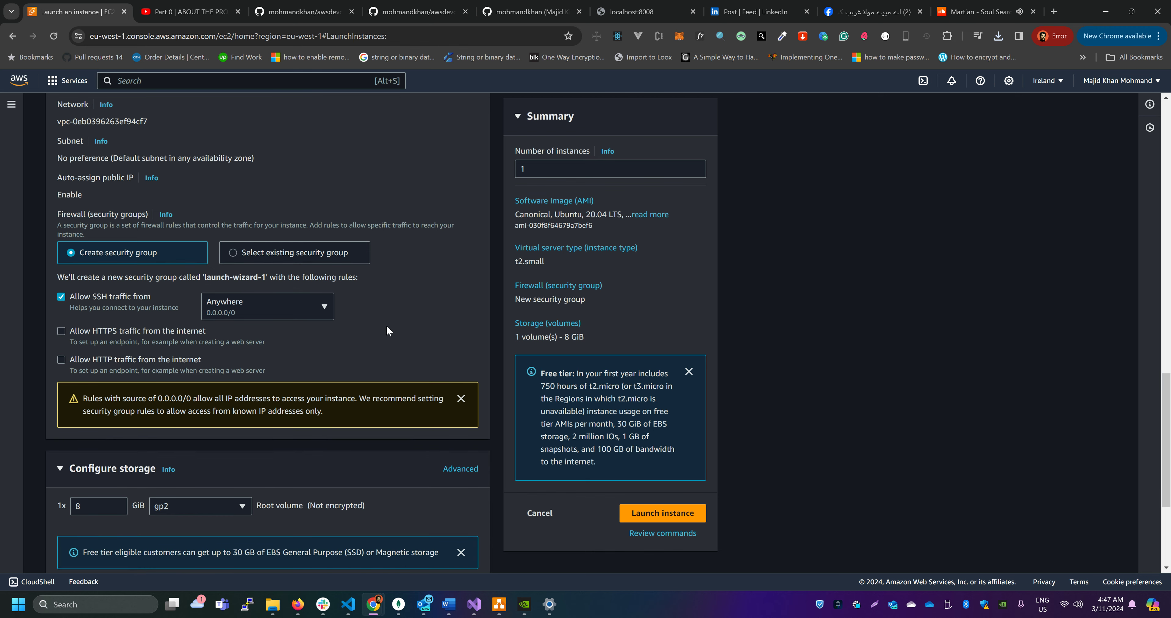
scroll(346, 318, "up", 1)
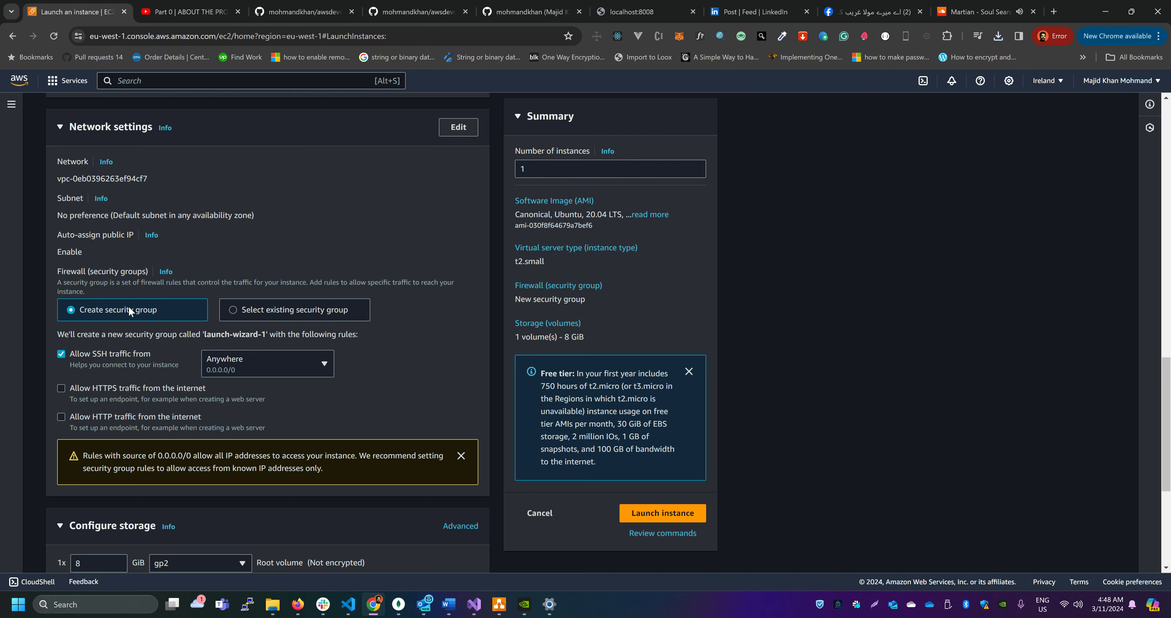
left_click(457, 127)
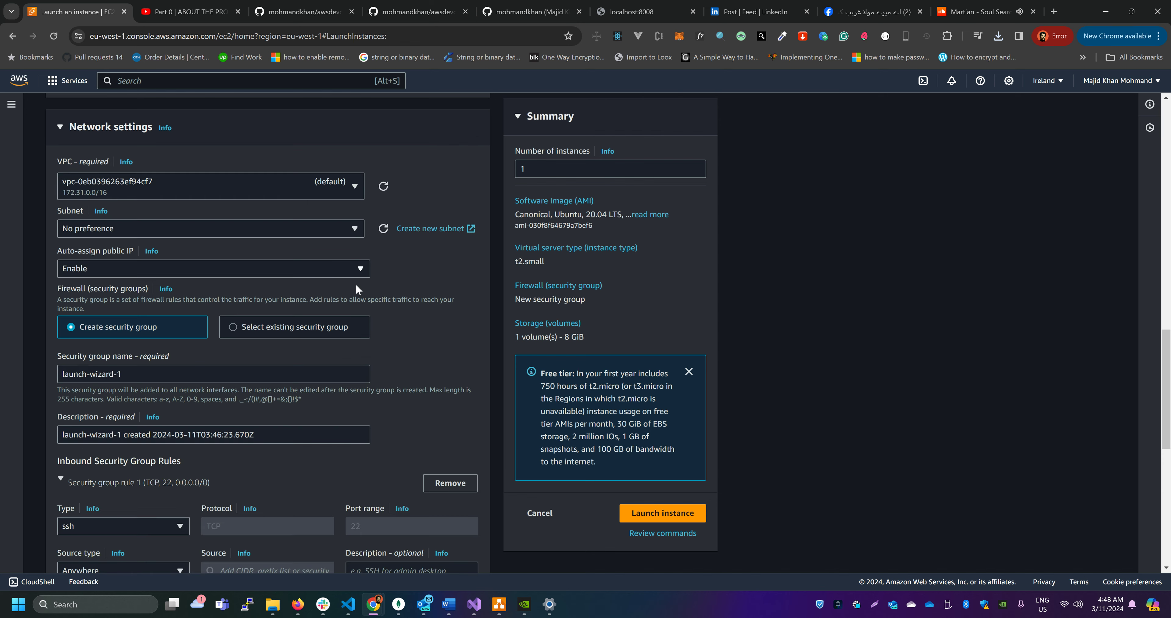
Name the new security group awsdevopsprojectEC2SG
scroll(356, 283, "down", 1)
scroll(196, 238, "up", 2)
scroll(184, 326, "down", 1)
left_click_drag(147, 377, 29, 381)
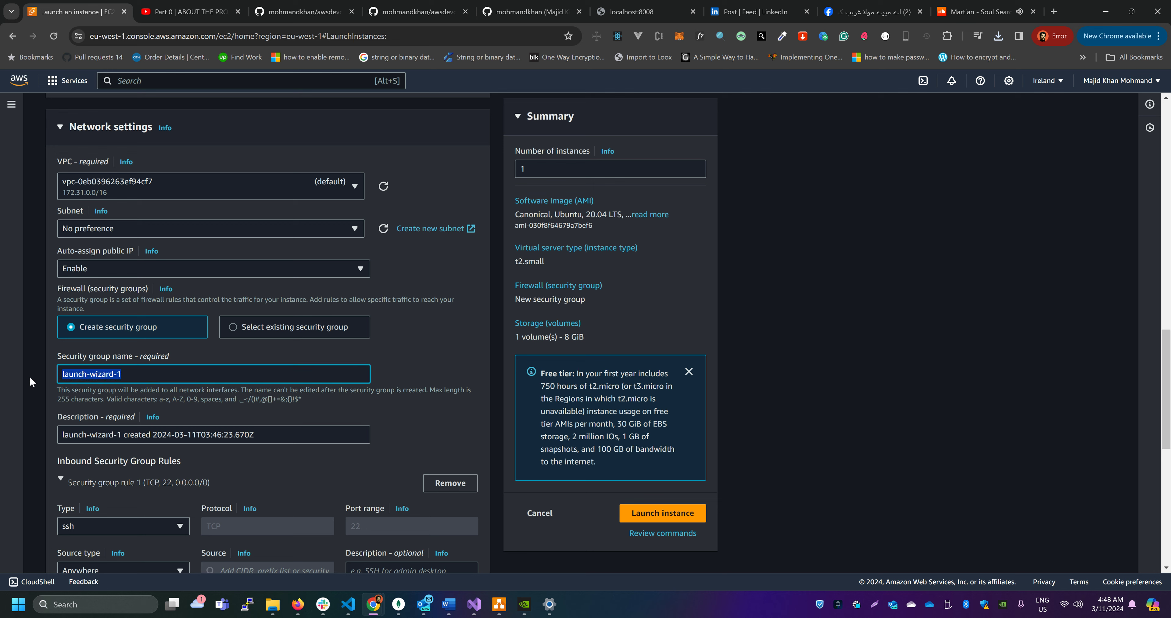
type("awsp")
key("BackSpace")
type("devopsprojectEC2SE")
key("BackSpace")
type("G")
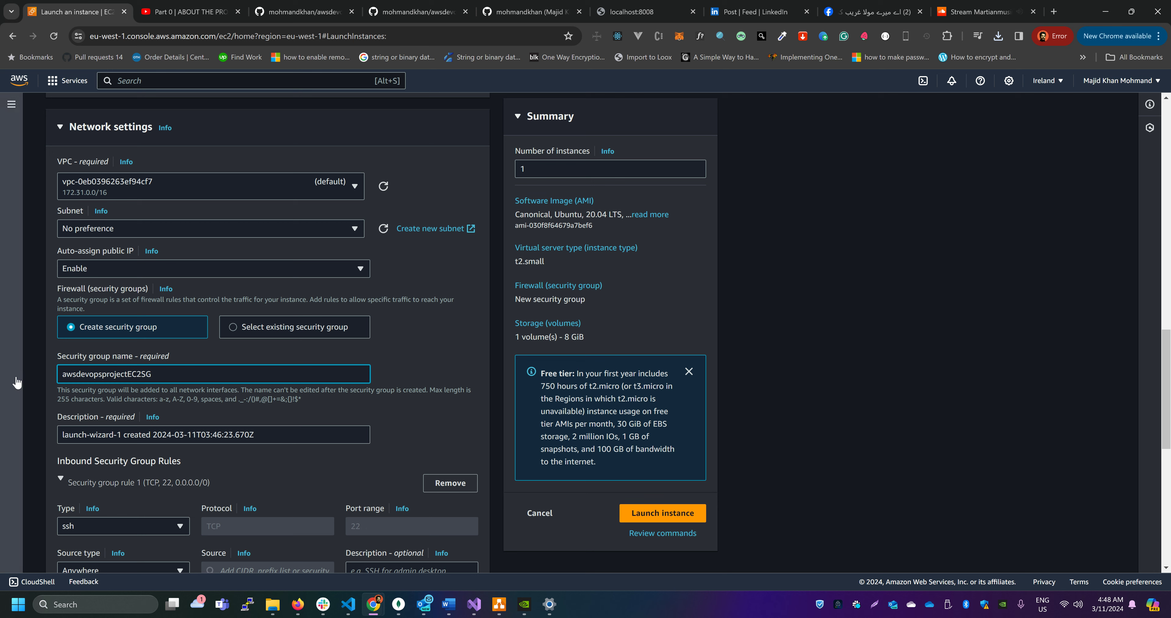
Replace the security group's description with awsdevopsprojectEC2SG, copied from its name
left_click_drag(203, 380, 144, 374)
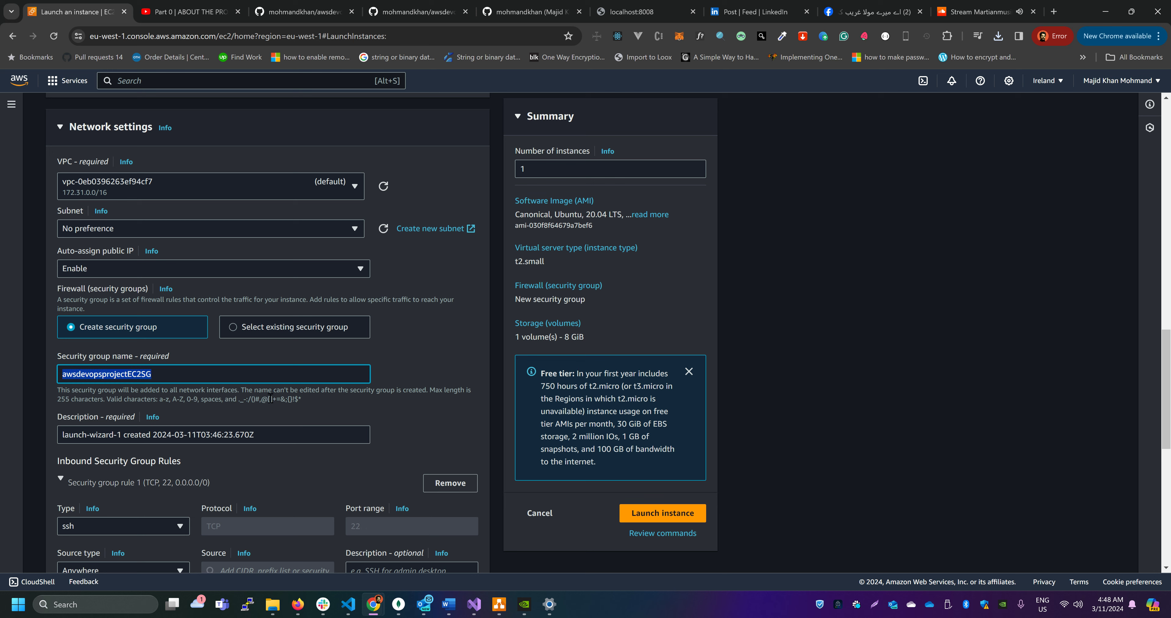
left_click(269, 440)
key("ctrl+a")
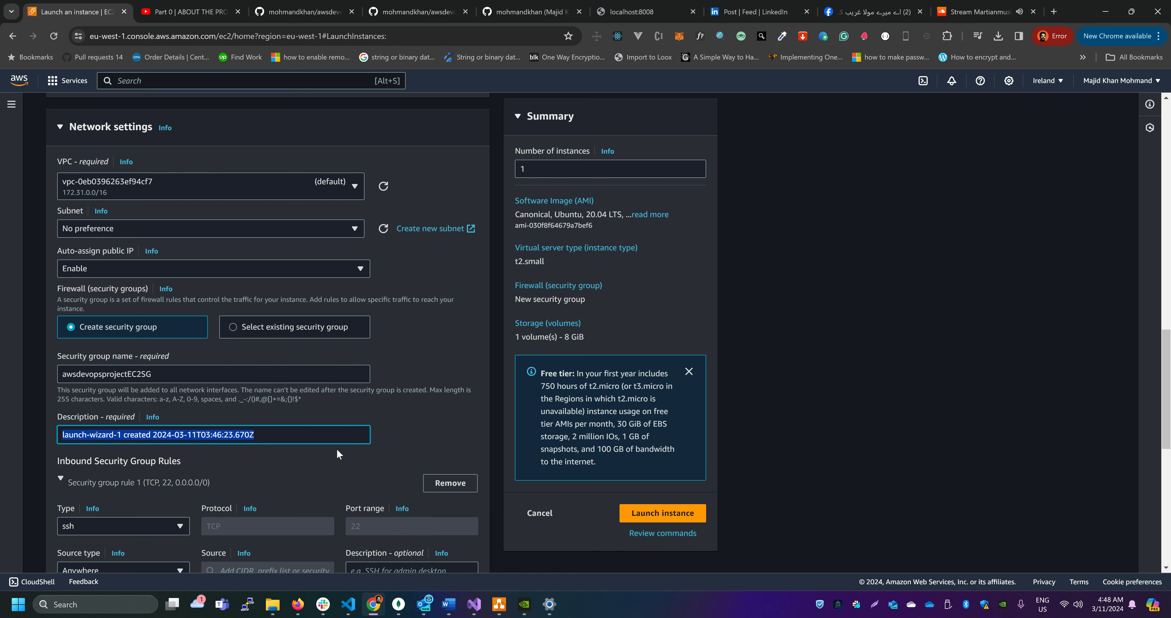
type("awsdevopsprojectEC2SG")
Add a second inbound security group rule of type HTTP with source 0.0.0.0/0
scroll(193, 440, "down", 4)
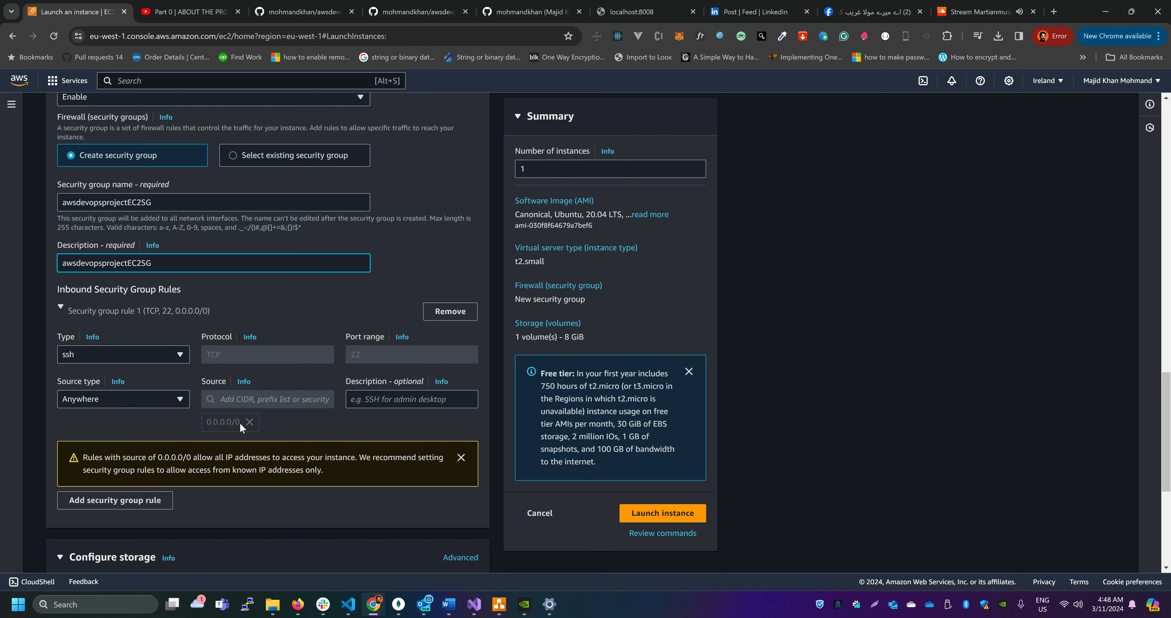
left_click_drag(242, 422, 228, 422)
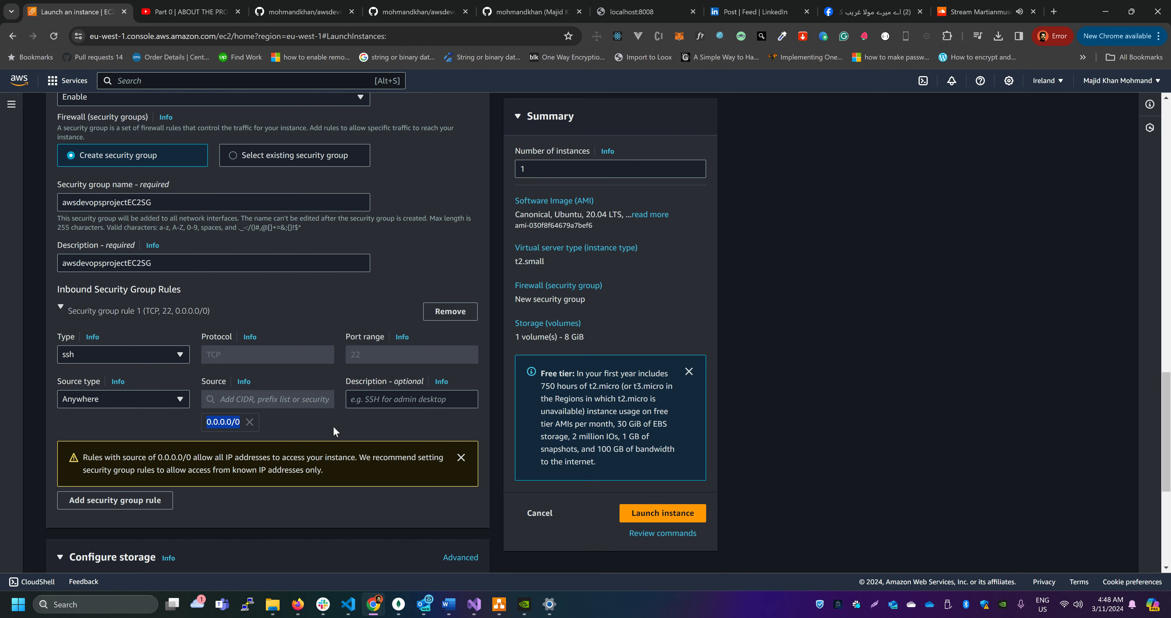
scroll(336, 425, "down", 1)
left_click(134, 447)
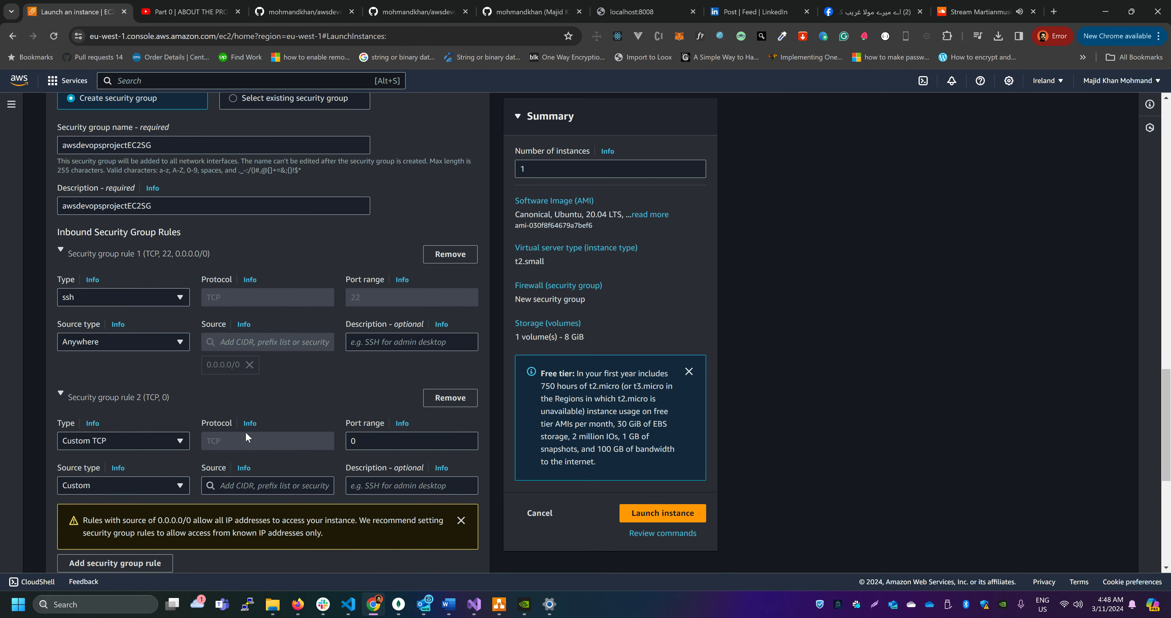
scroll(245, 434, "down", 3)
left_click(171, 271)
scroll(104, 400, "down", 3)
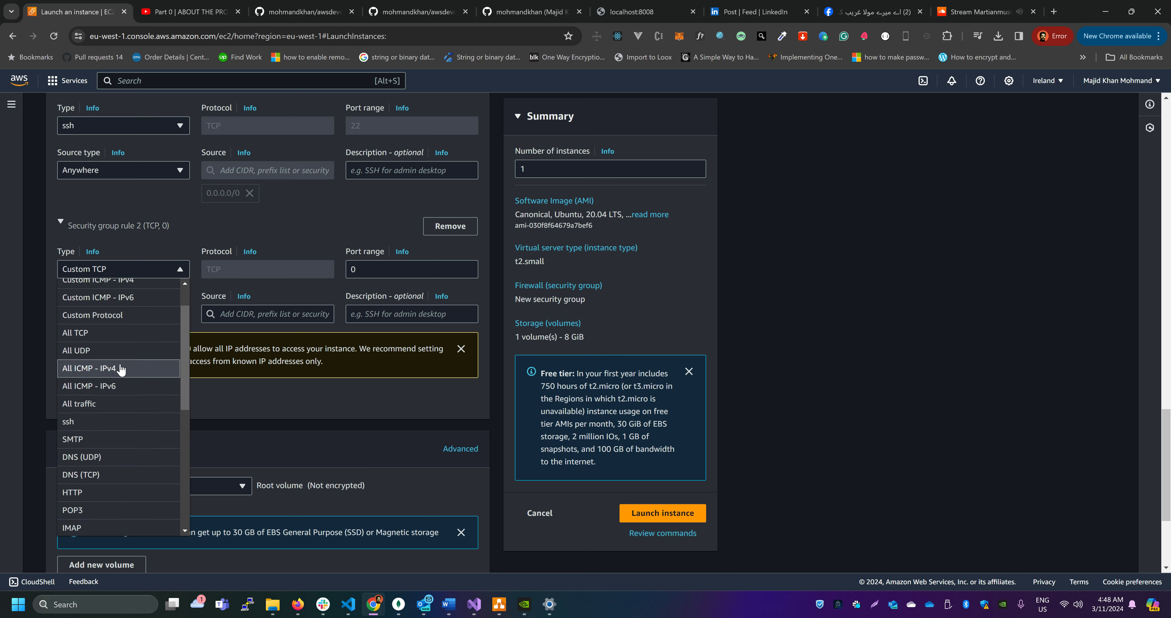
left_click(101, 422)
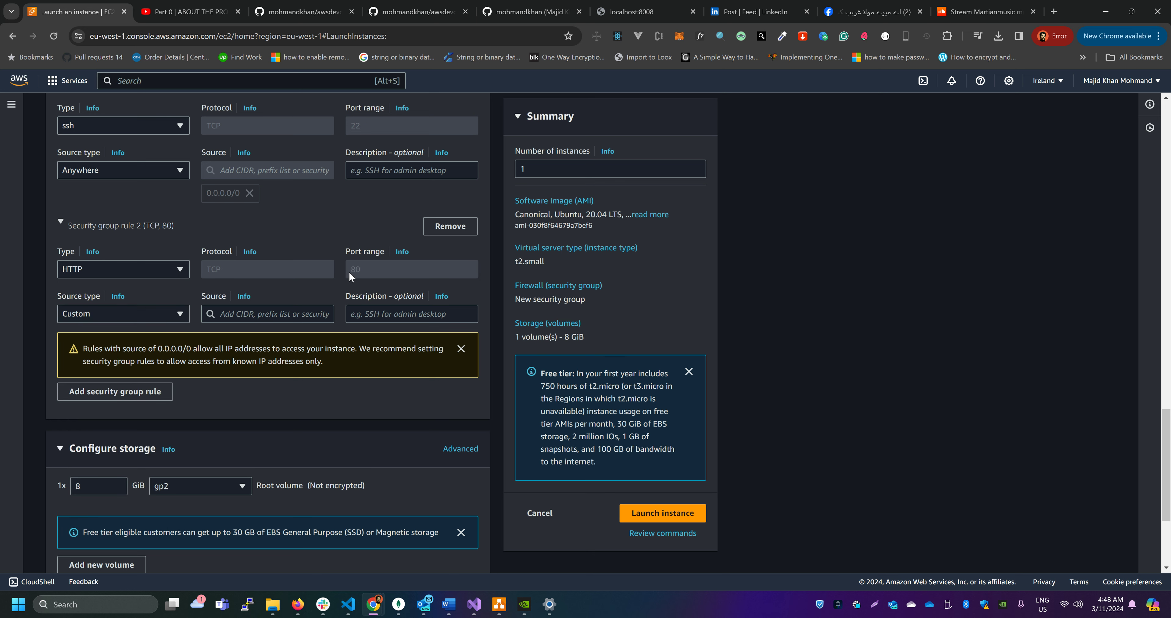
left_click(283, 308)
left_click(257, 353)
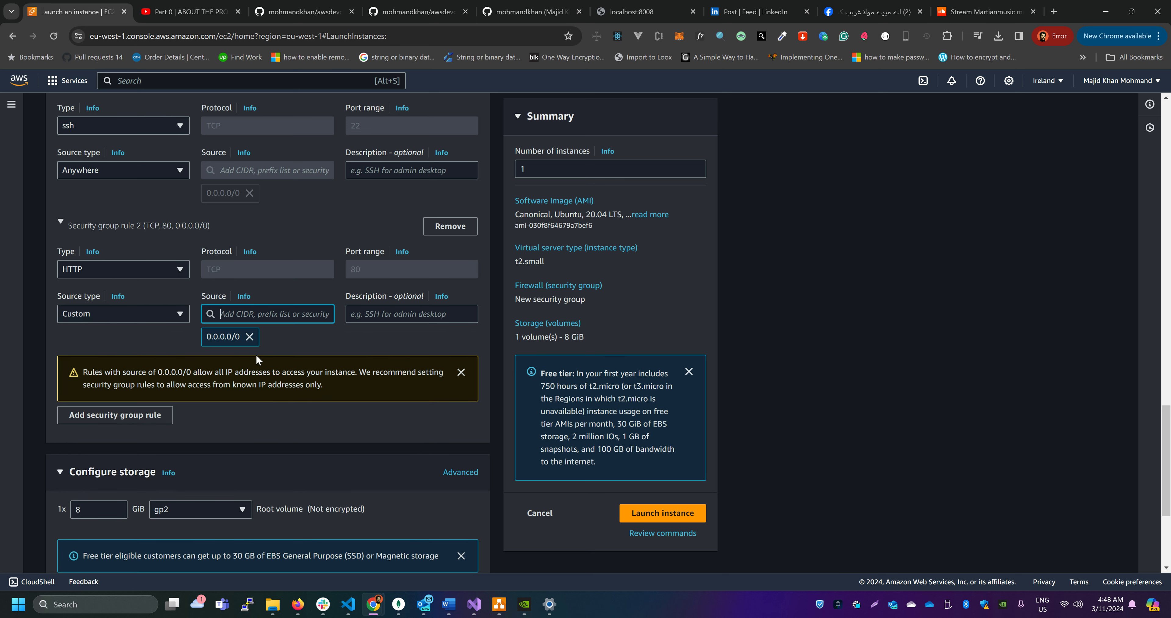
Add a third inbound rule of type Custom TCP for port 8008 with source 0.0.0.0/0
scroll(166, 436, "down", 2)
left_click(104, 302)
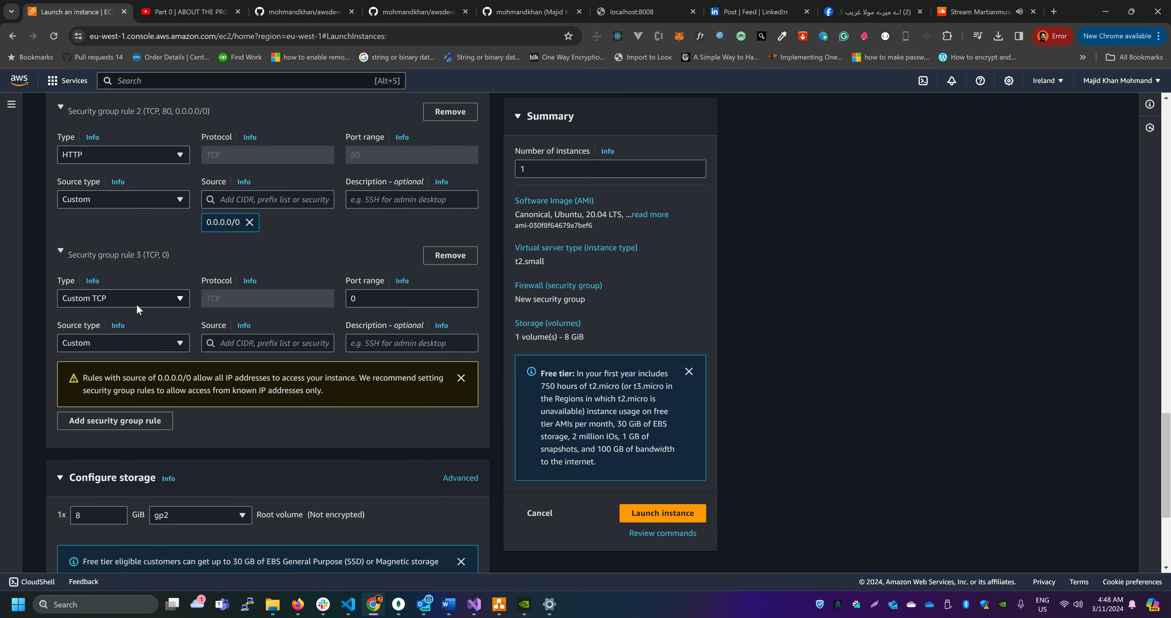
scroll(234, 403, "up", 1)
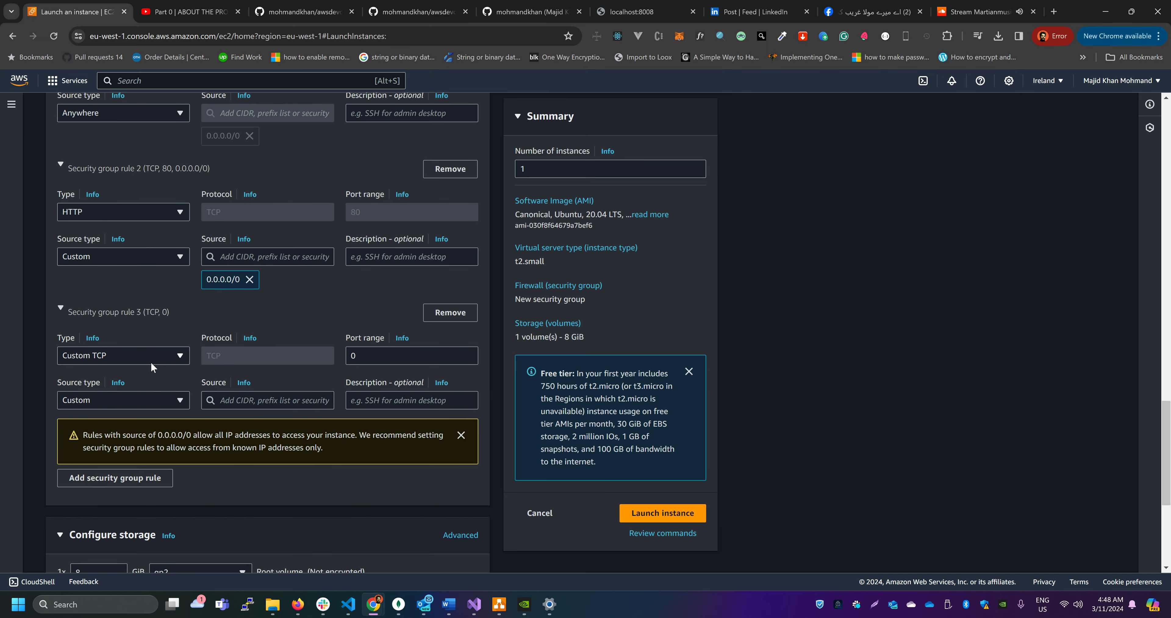
left_click(432, 360)
key("BackSpace")
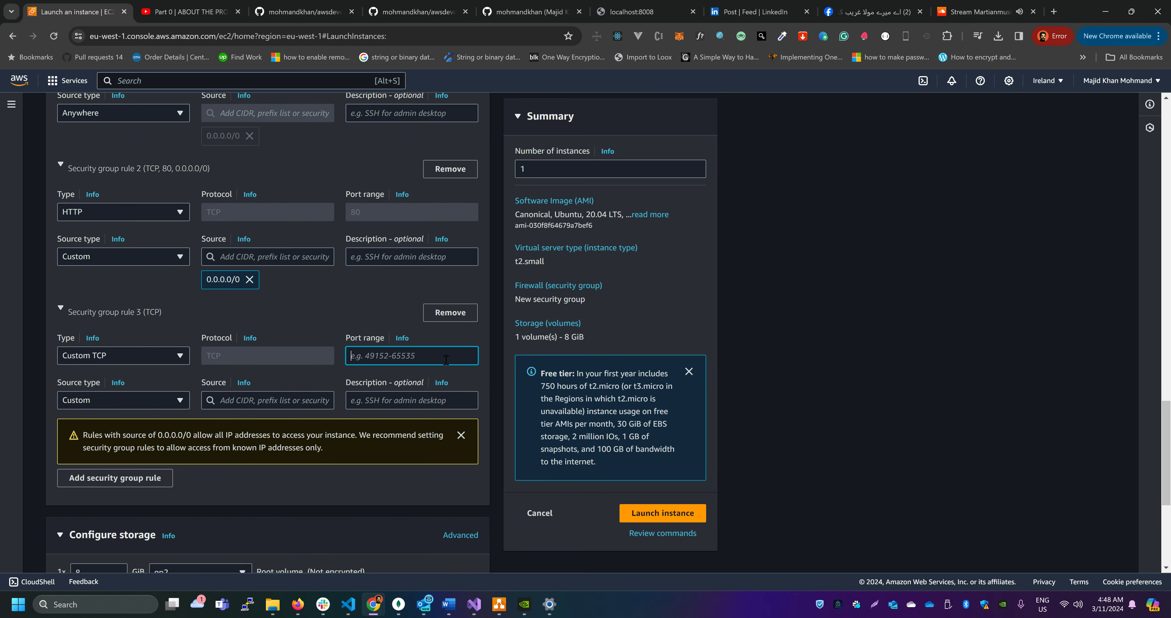
type("8008")
left_click(271, 399)
left_click(295, 147)
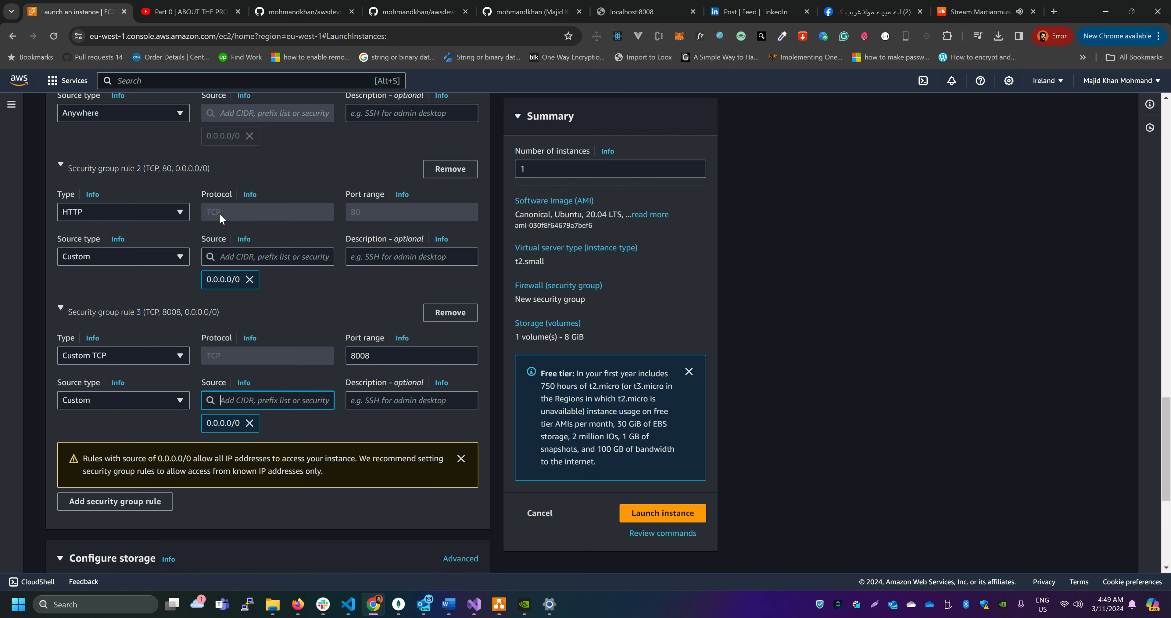
double_click(384, 356)
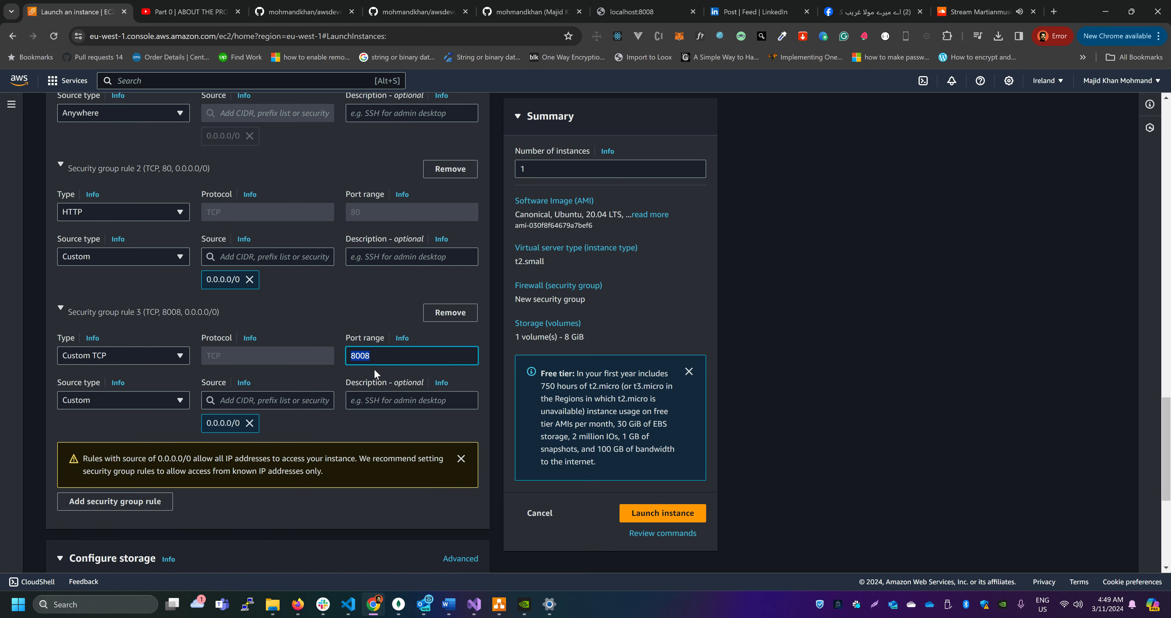
Check the Node demo app's port at localhost:8008, load its /products page, and return to the instance launch page
left_click(631, 16)
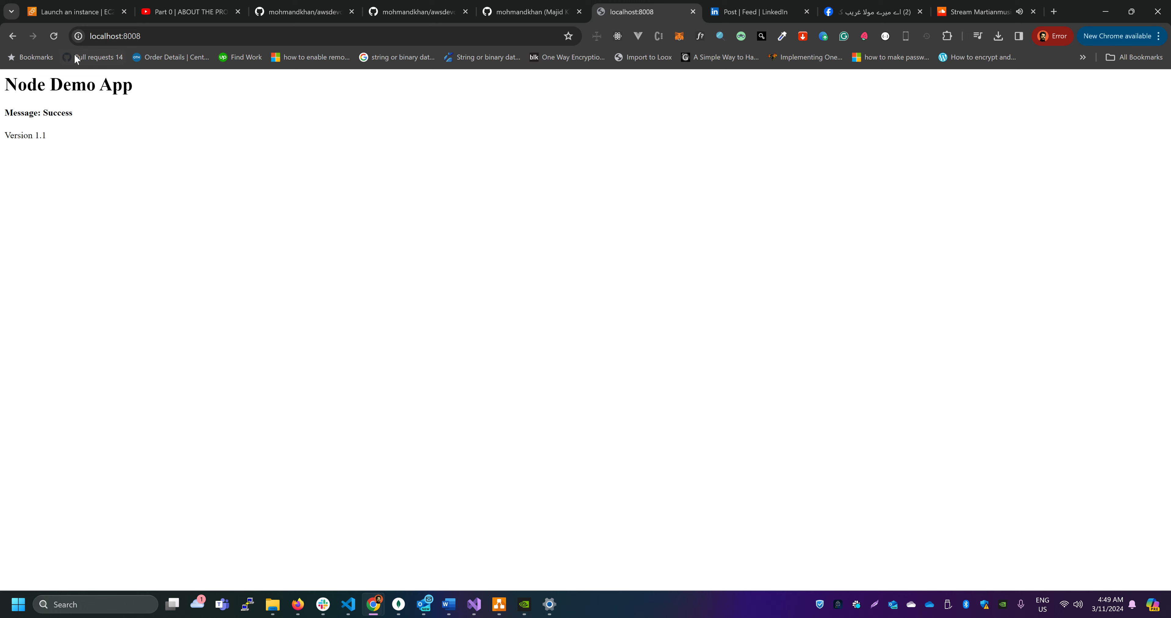
left_click(156, 40)
left_click(140, 36)
left_click_drag(140, 37, 123, 38)
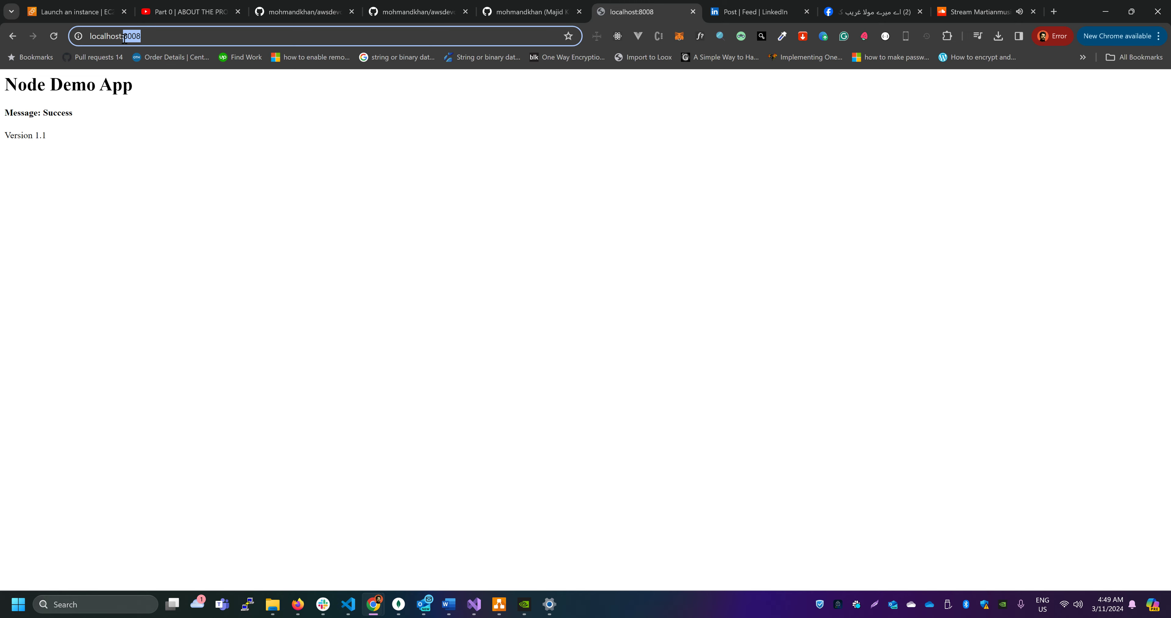
left_click(163, 37)
type("/")
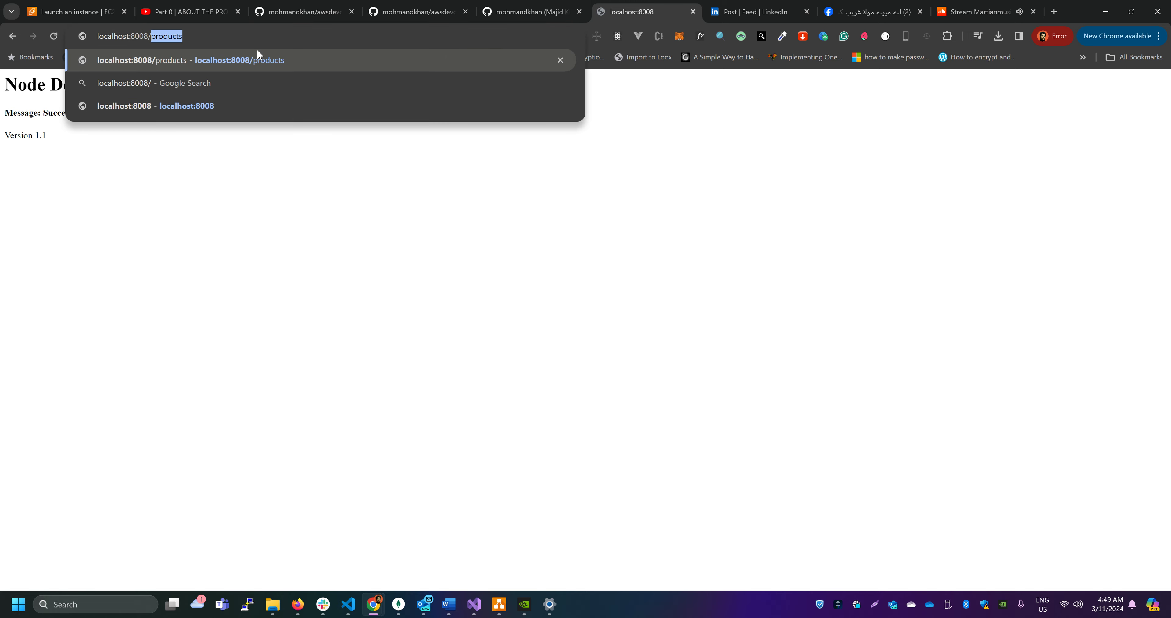
type("P")
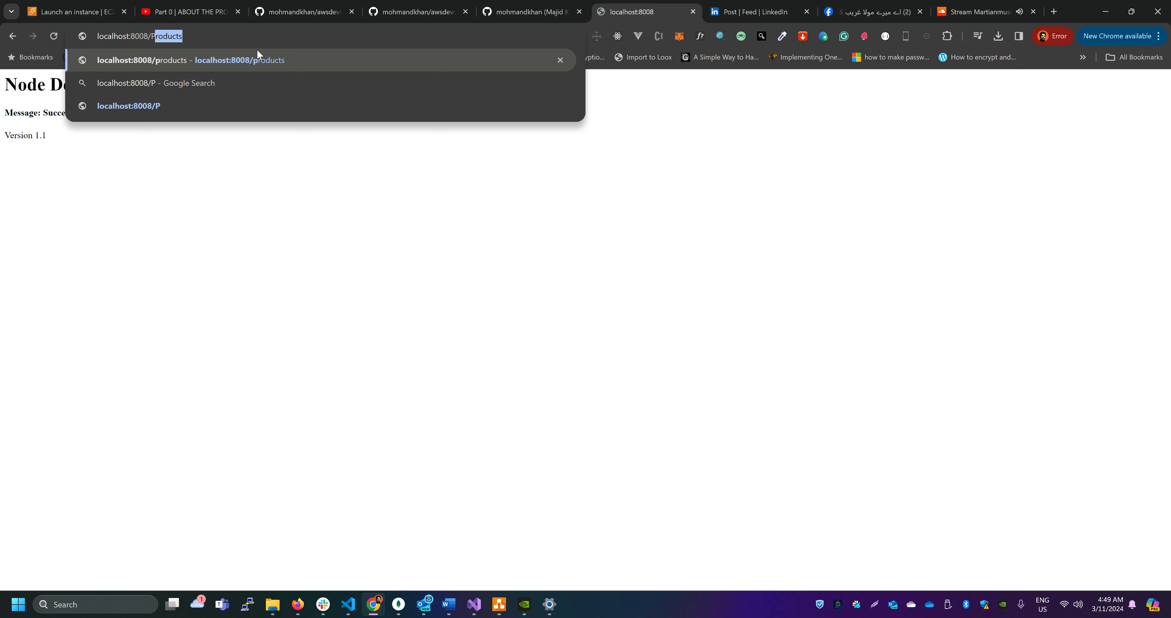
key("BackSpace")
key("BackSpace")
type("[")
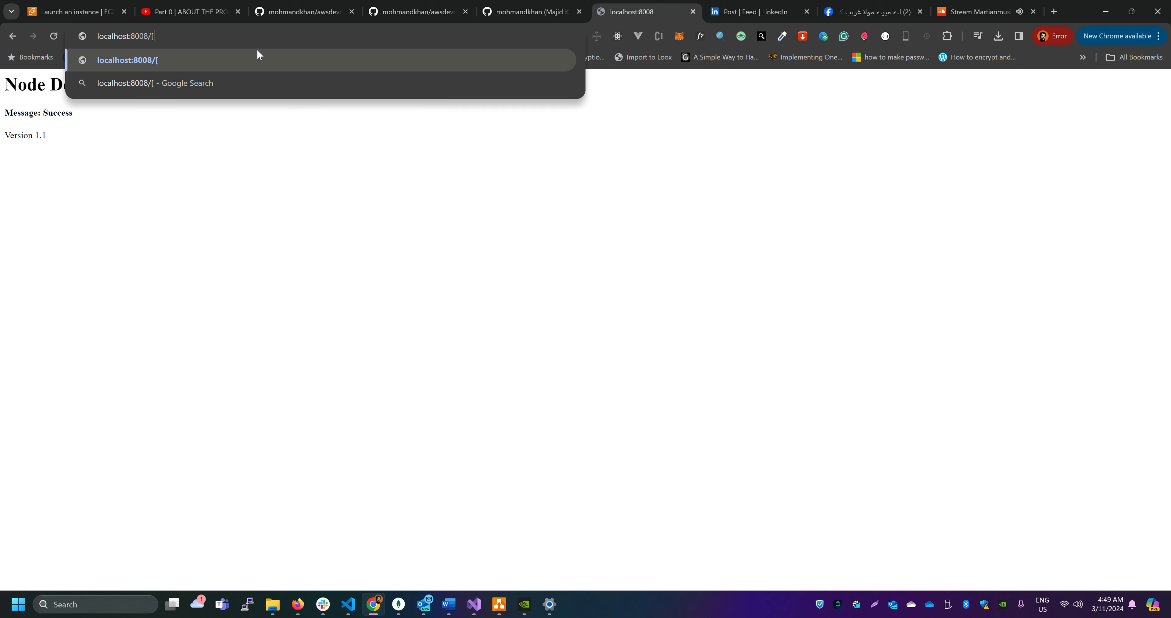
key("BackSpace")
type("products")
key("Return")
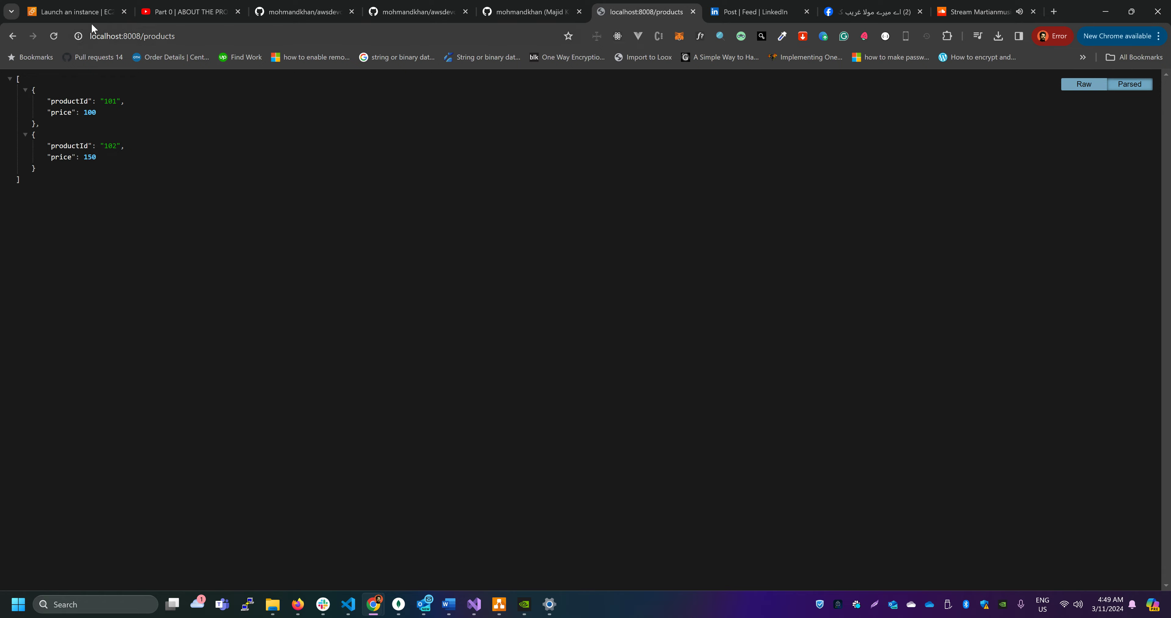
left_click(77, 12)
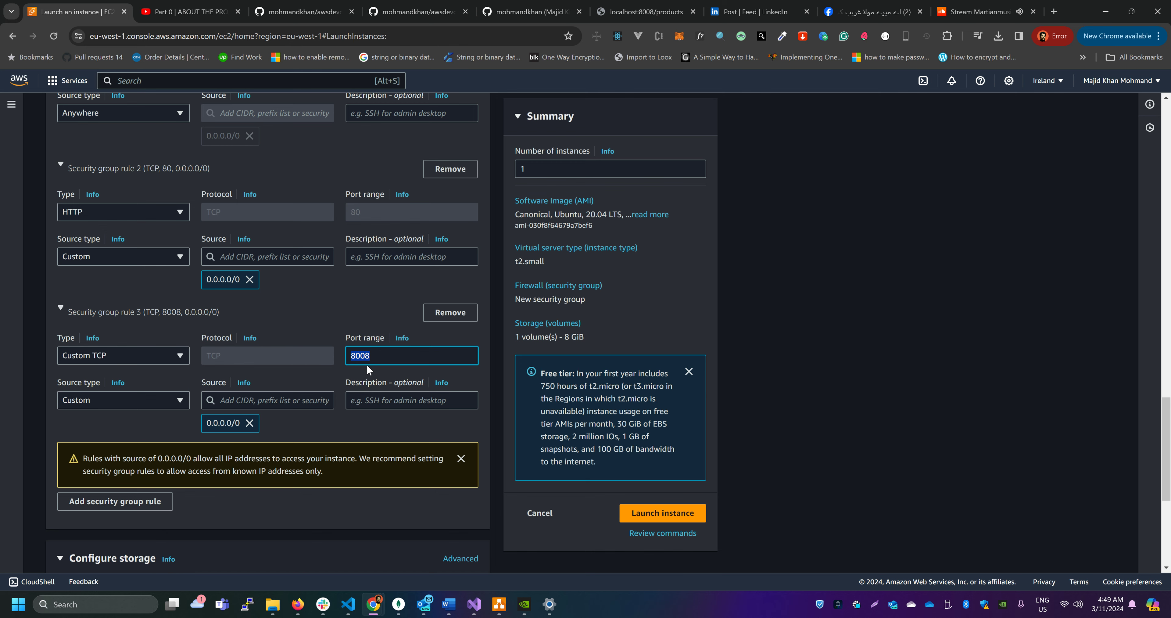
Set the root volume size to 20 GiB and keep the gp2 volume type
scroll(374, 358, "up", 3)
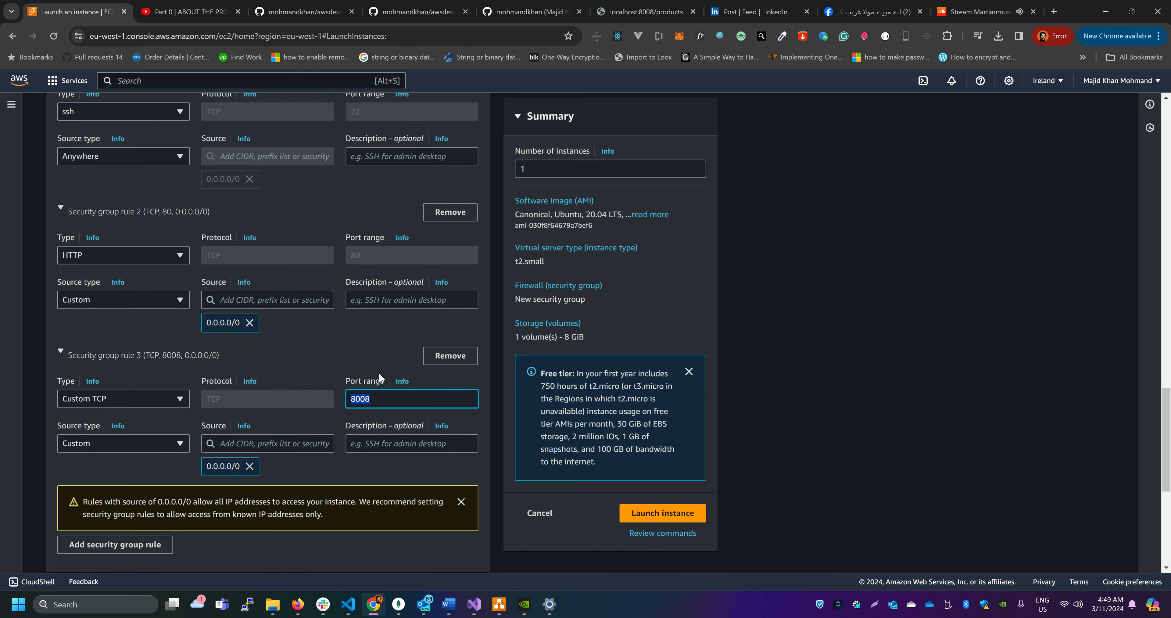
scroll(356, 354, "down", 2)
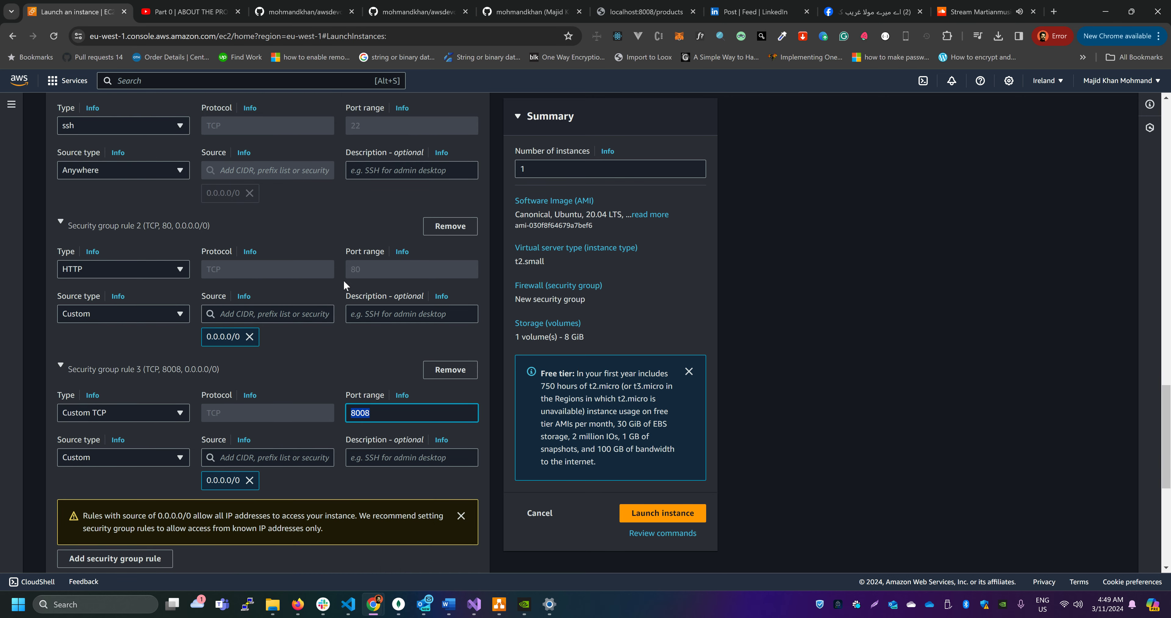
scroll(324, 337, "down", 1)
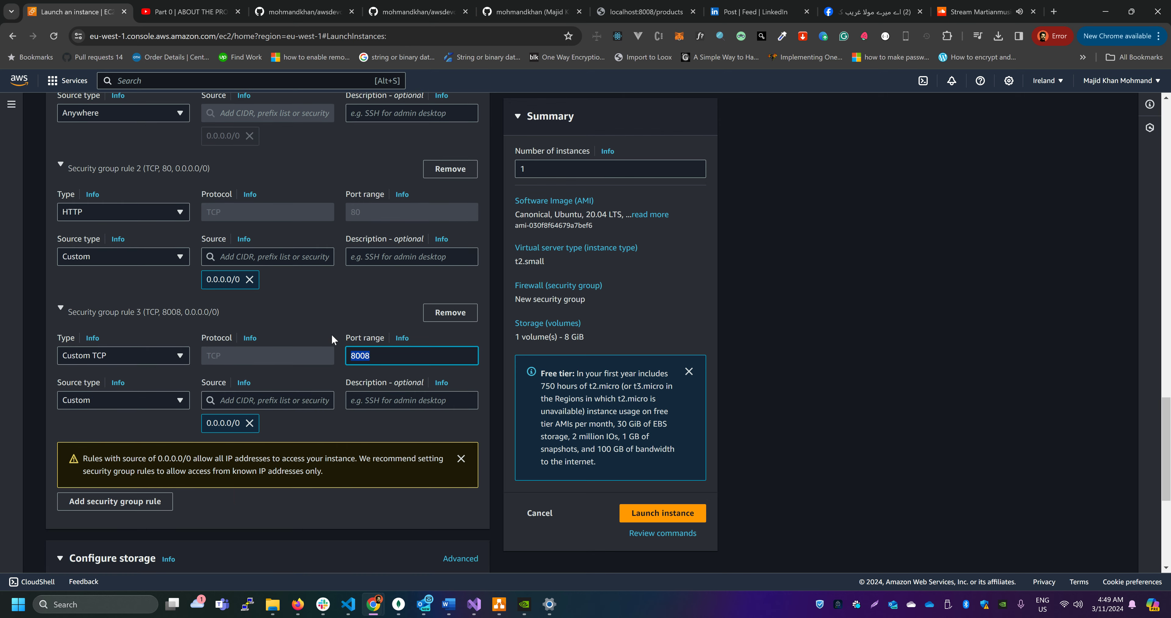
scroll(331, 337, "down", 5)
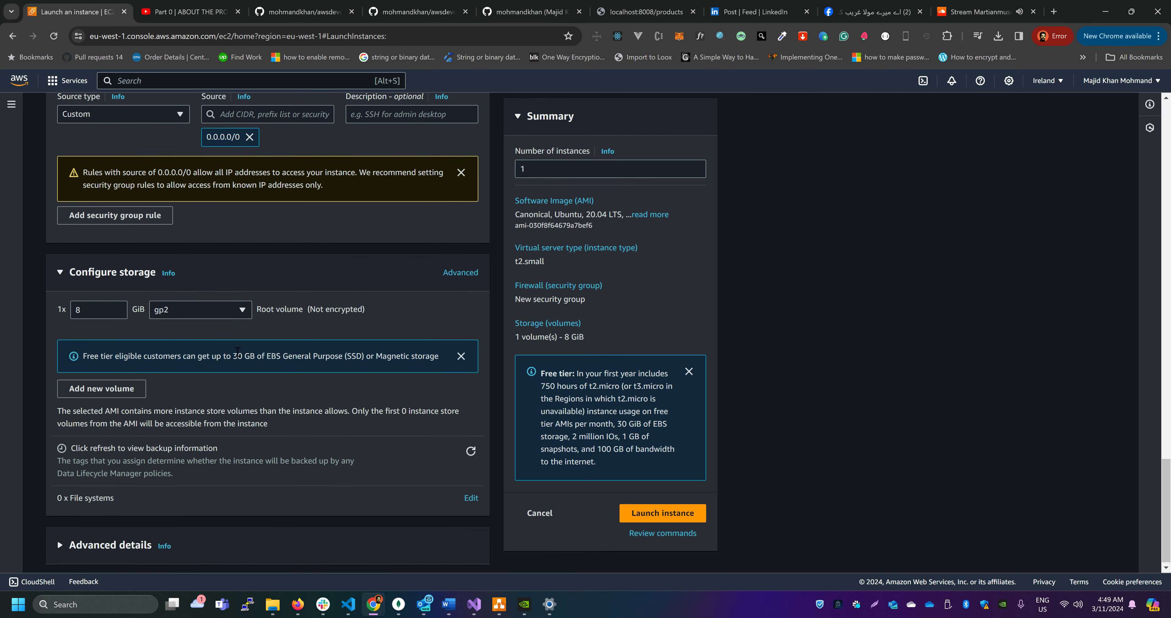
double_click(78, 311)
type("20")
left_click(210, 311)
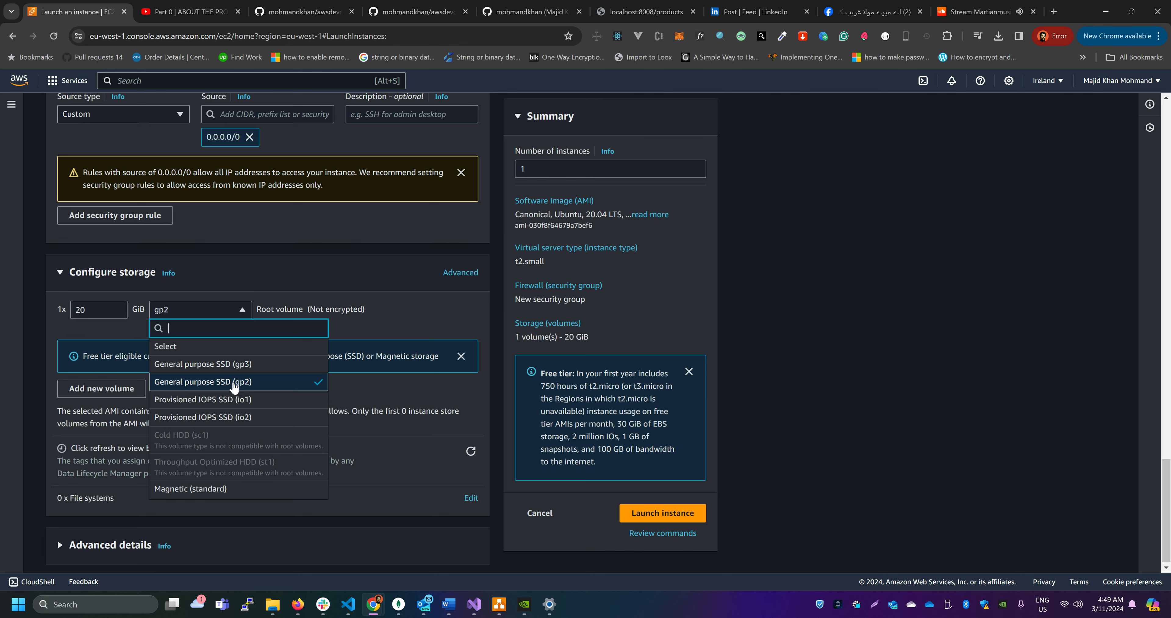
left_click(395, 389)
Check the existing IAM instance profiles in the advanced details, keep none selected, and open the creation page for a new one
scroll(364, 386, "down", 1)
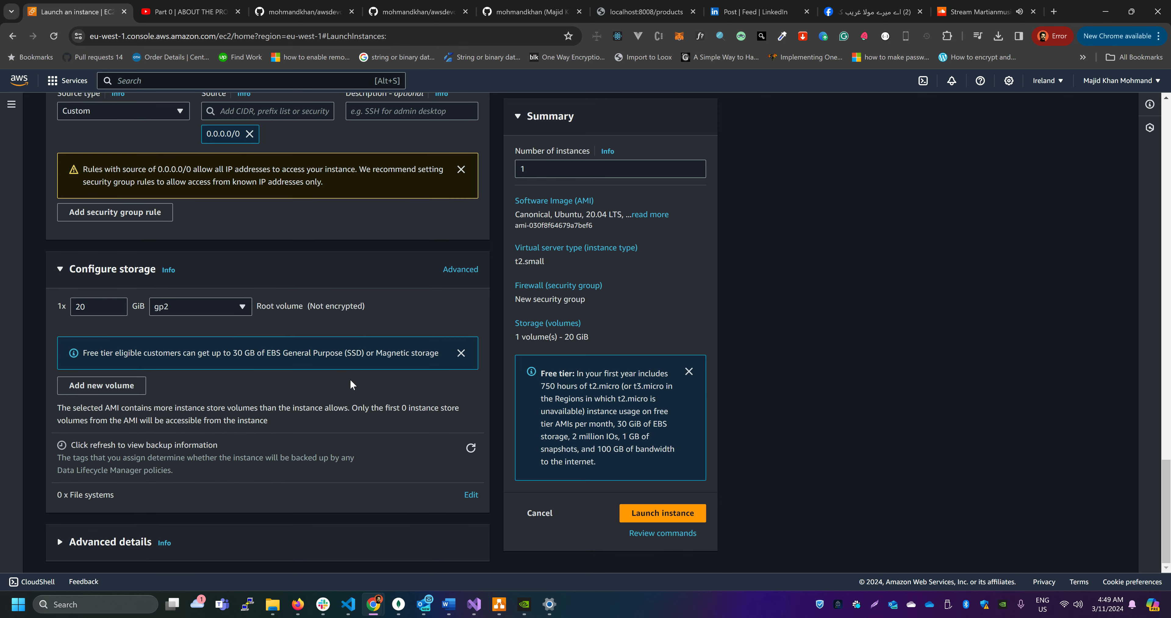
left_click(61, 543)
scroll(137, 409, "down", 5)
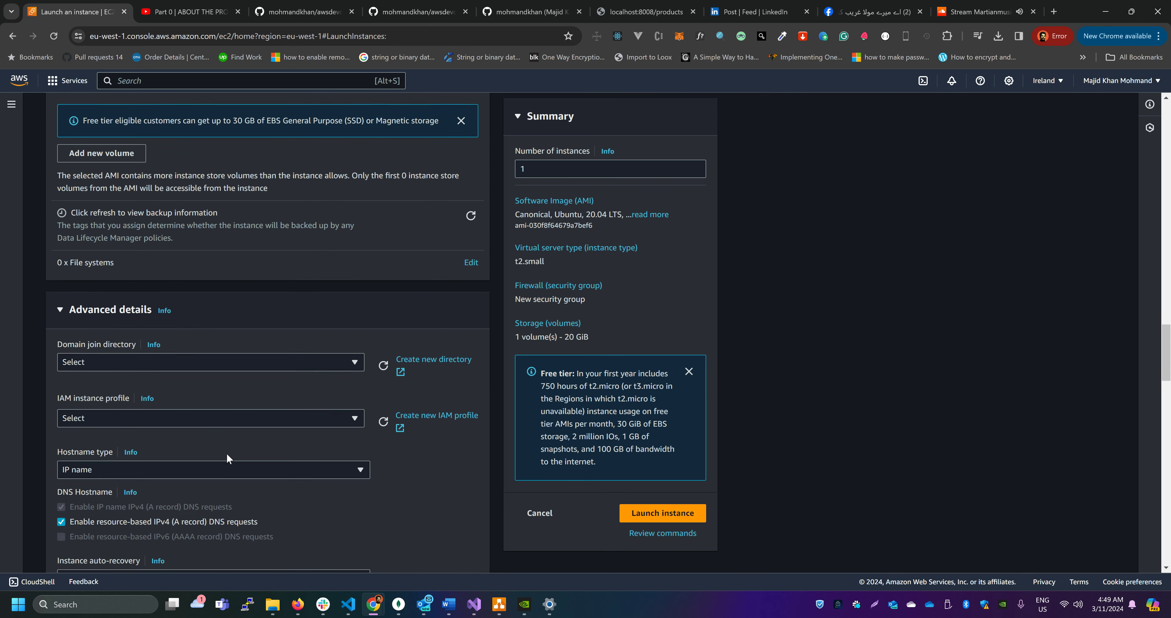
scroll(93, 401, "down", 1)
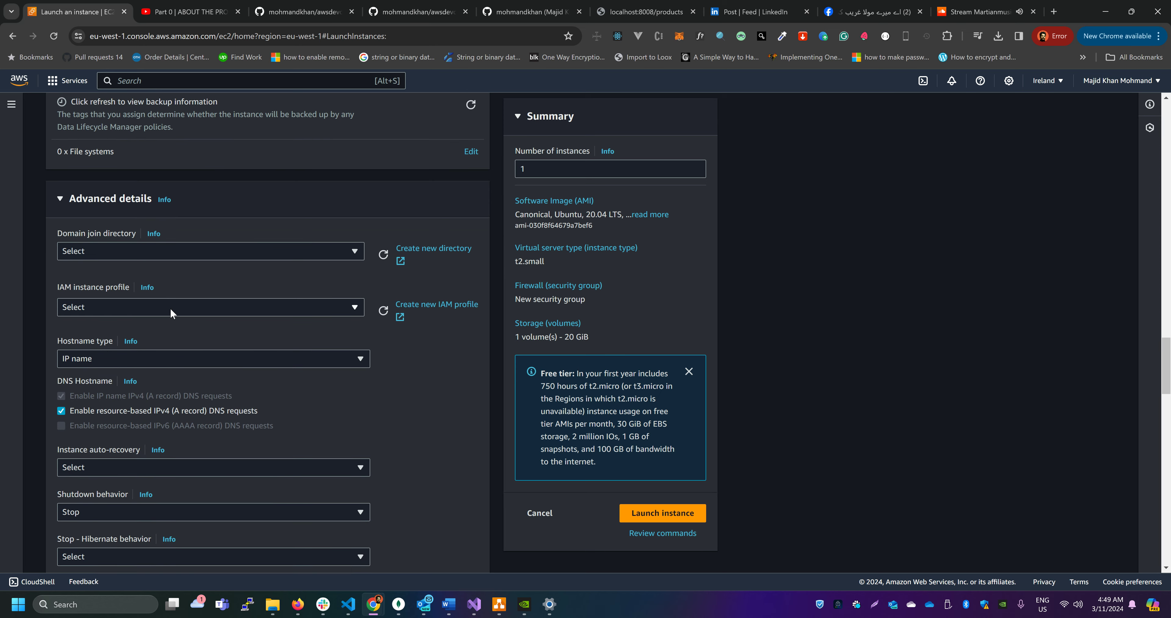
left_click(219, 308)
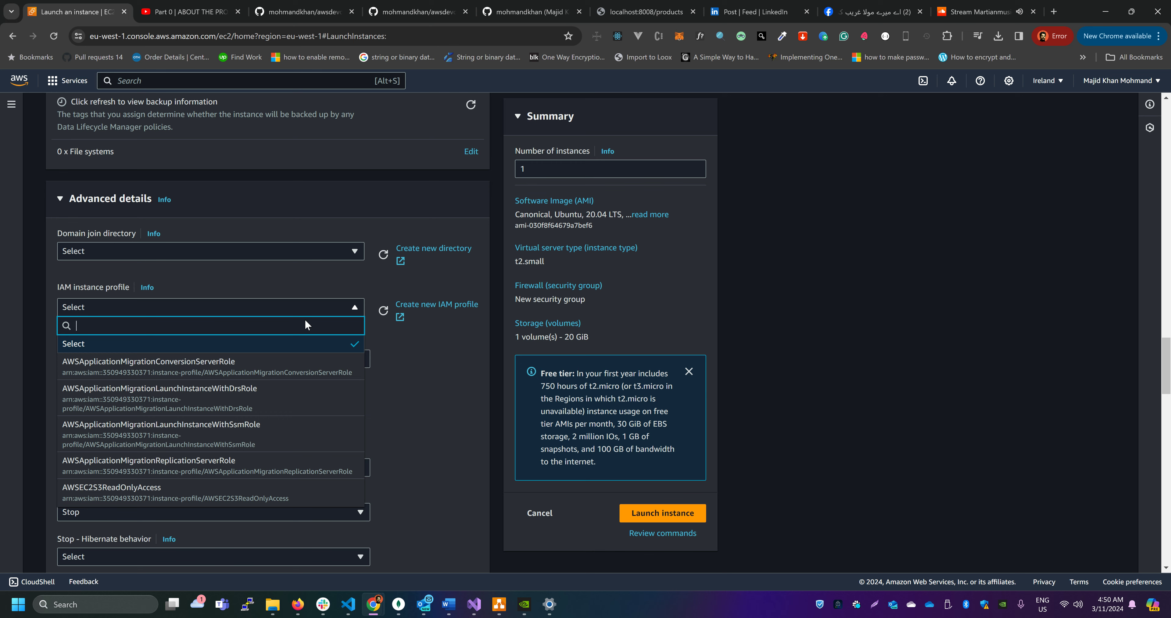
left_click(318, 344)
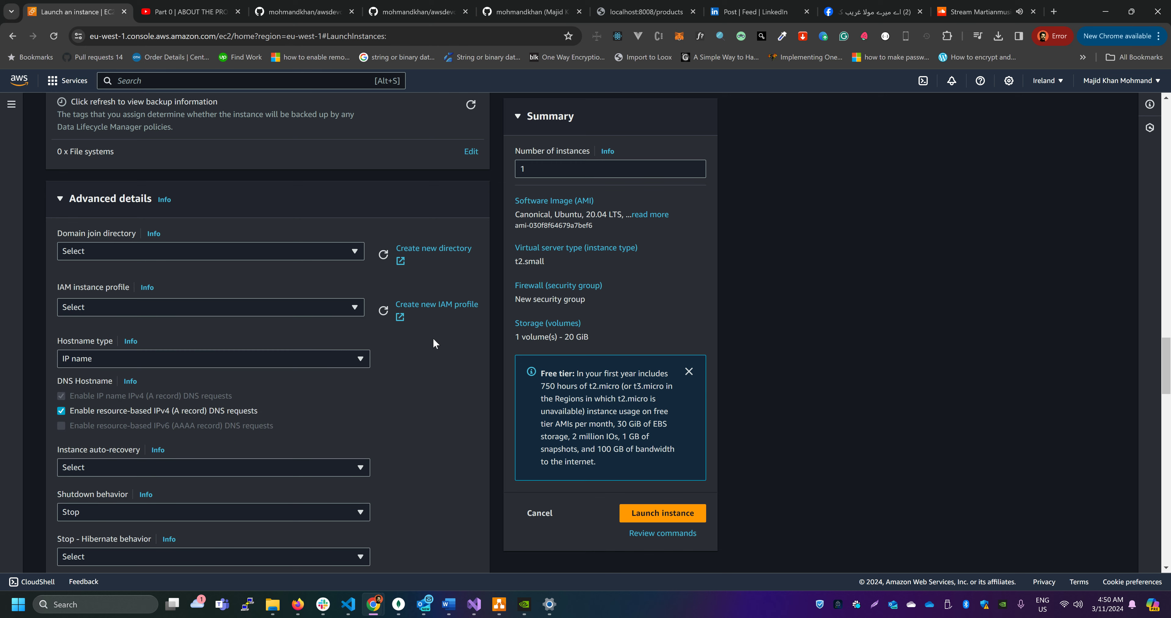
left_click(444, 311)
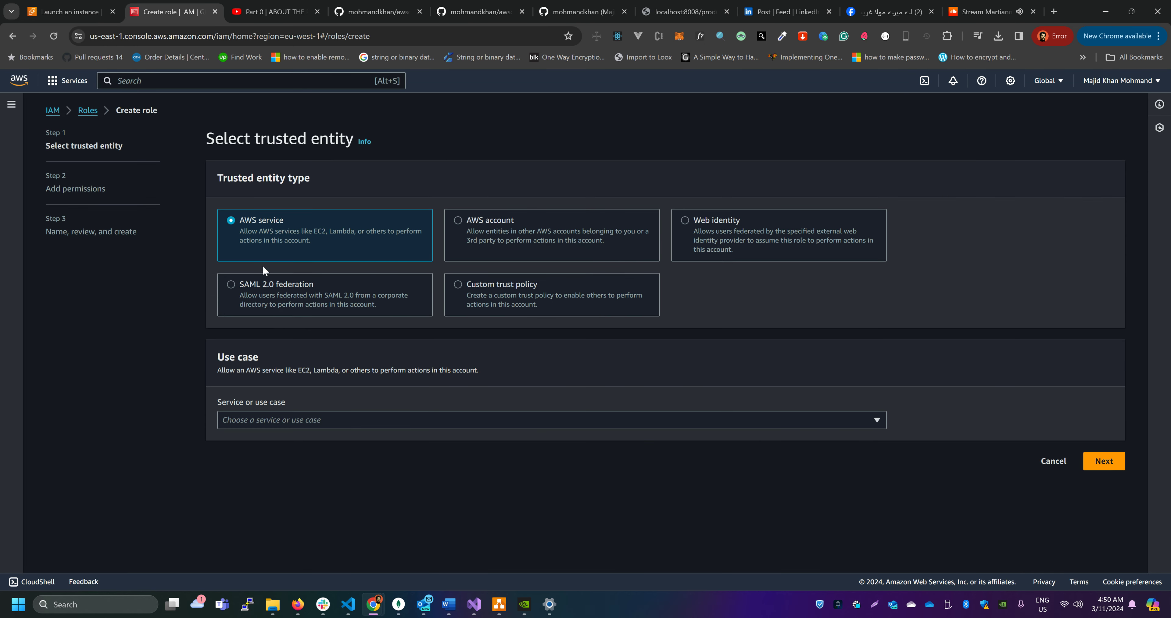
Choose EC2 as the service and use case for the new IAM role and continue to its permissions
left_click(268, 419)
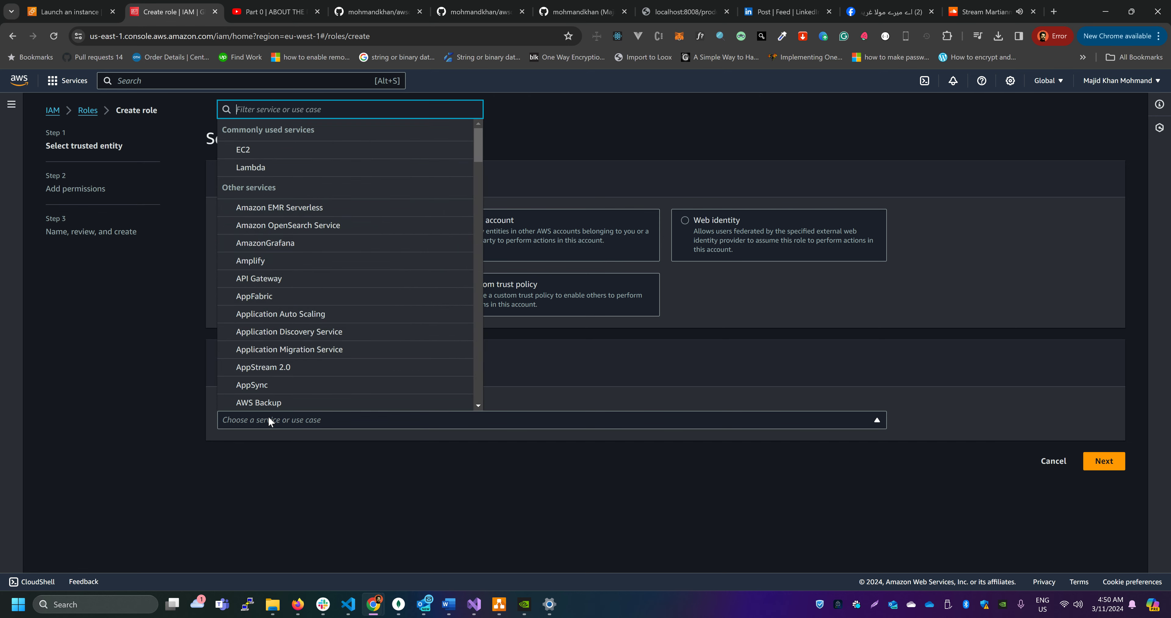
left_click(294, 150)
scroll(772, 497, "down", 3)
left_click(1095, 553)
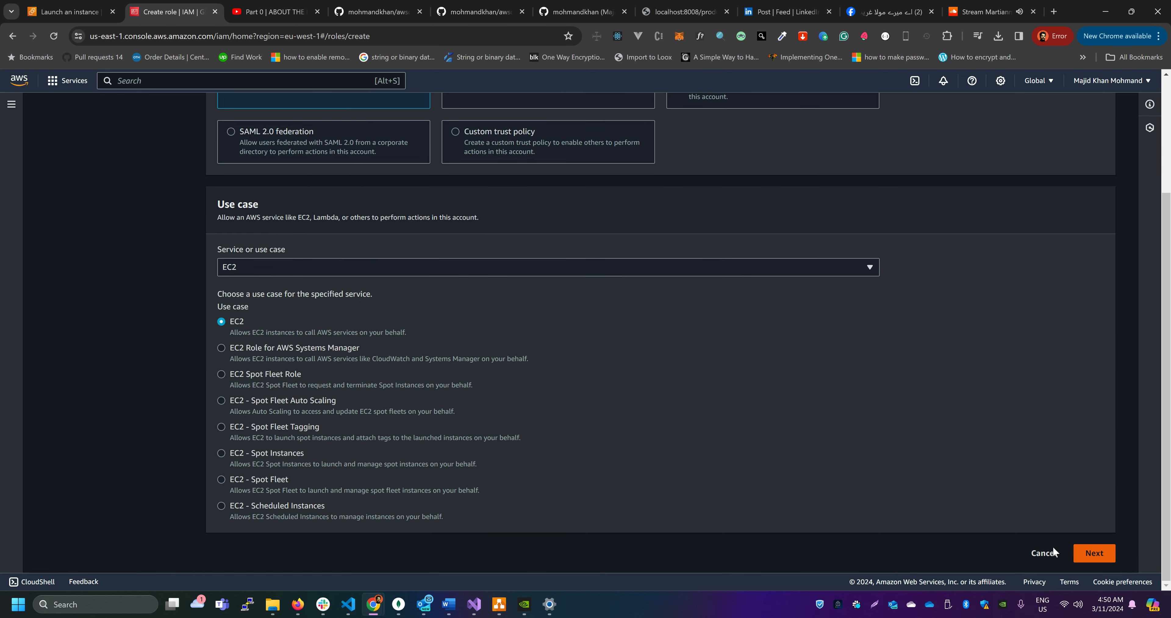
Find the AmazonS3ReadOnlyAccess policy with the search s3read, attach it to the new role and continue to the review
left_click(357, 234)
type("s")
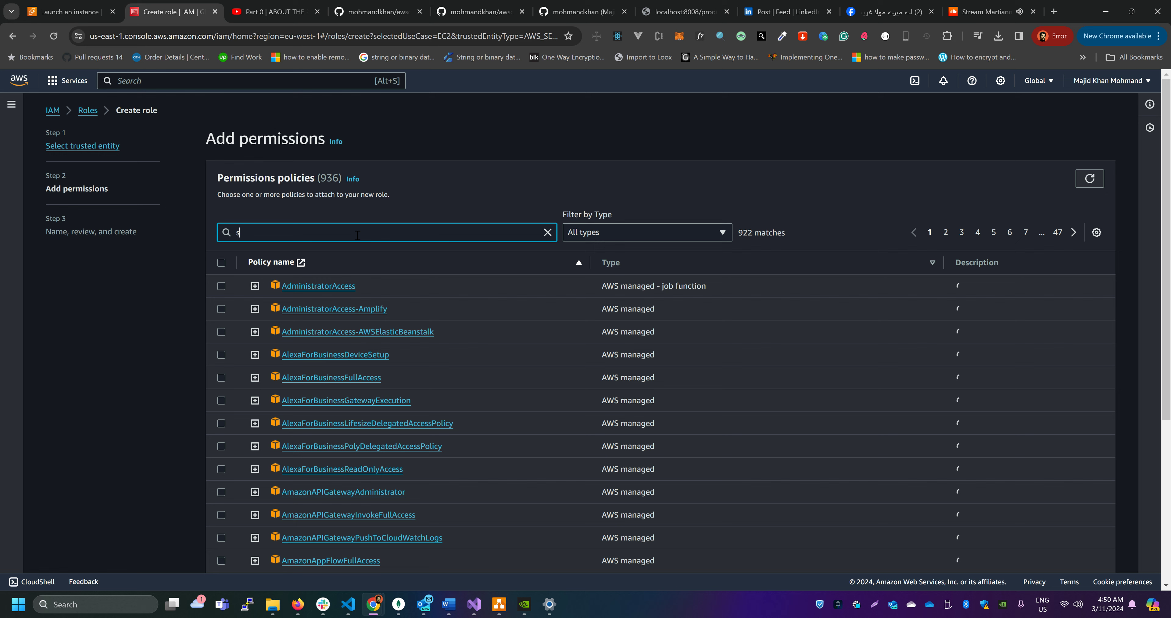
type("3read")
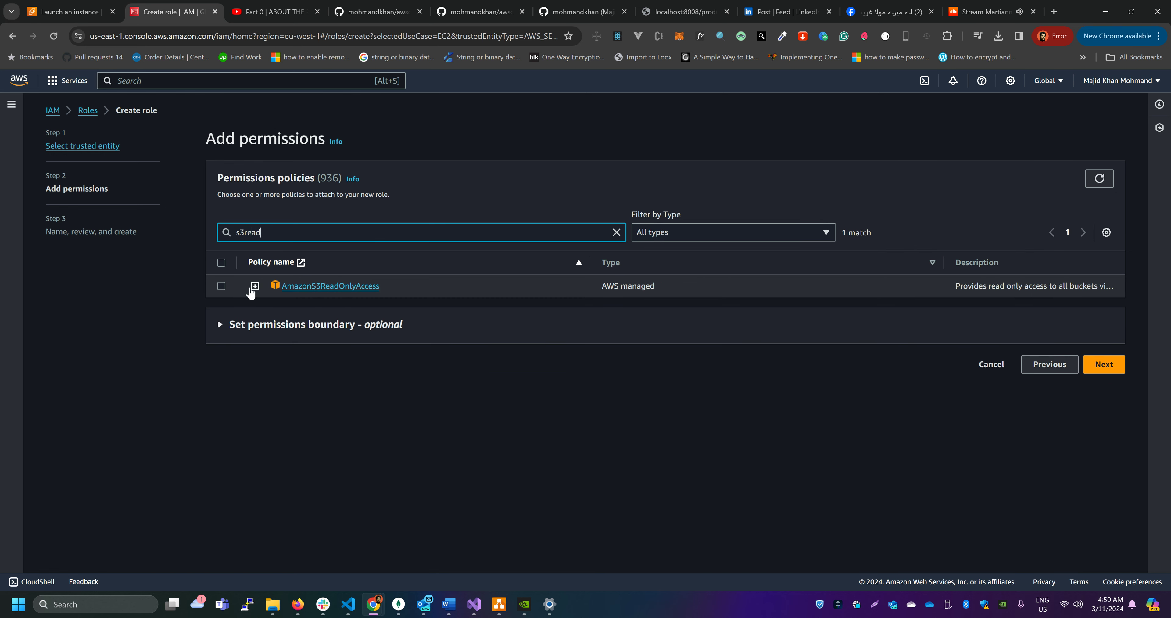
left_click(221, 286)
left_click(1103, 366)
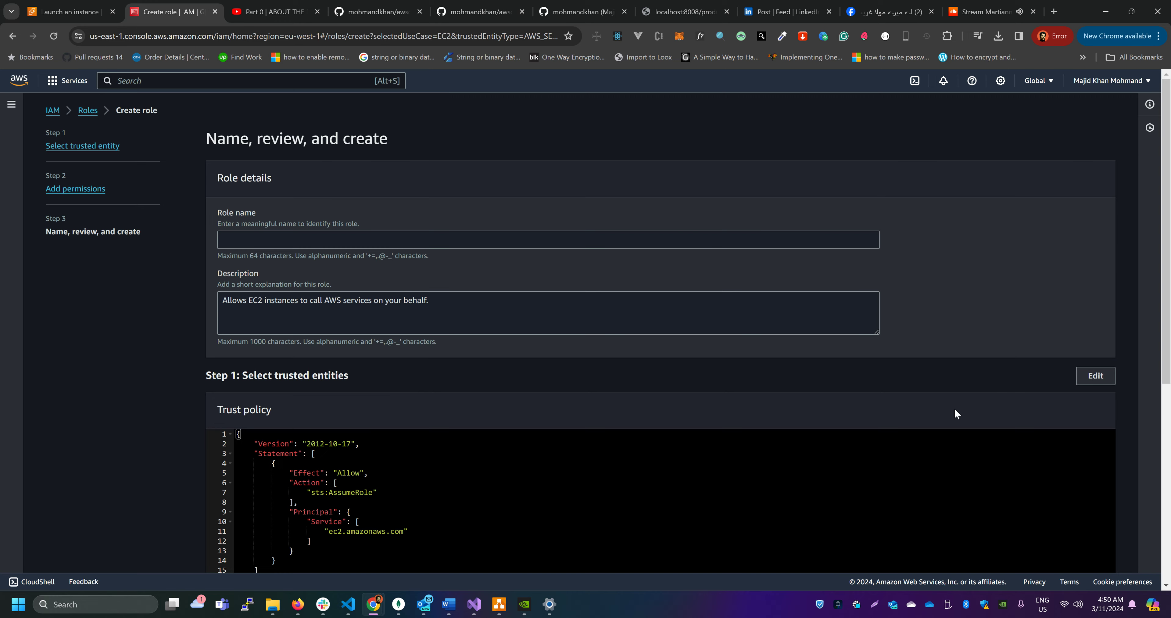
Review the new role's details, trust policy and permissions, and leave for the roles list without creating it
left_click(363, 239)
scroll(650, 369, "down", 7)
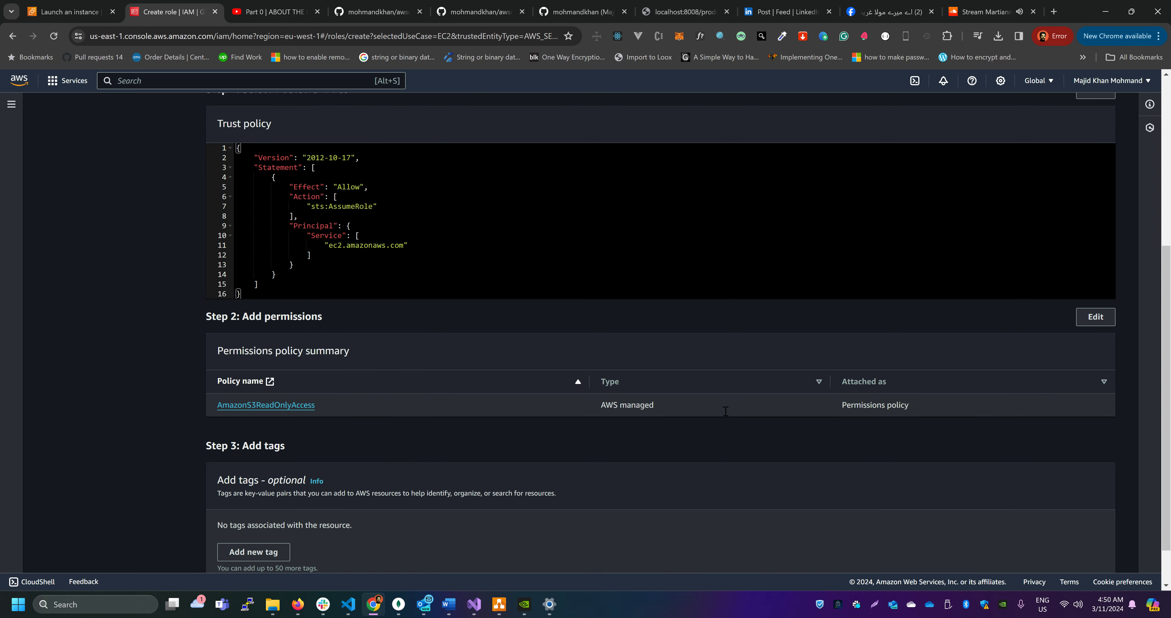
left_click(1082, 553)
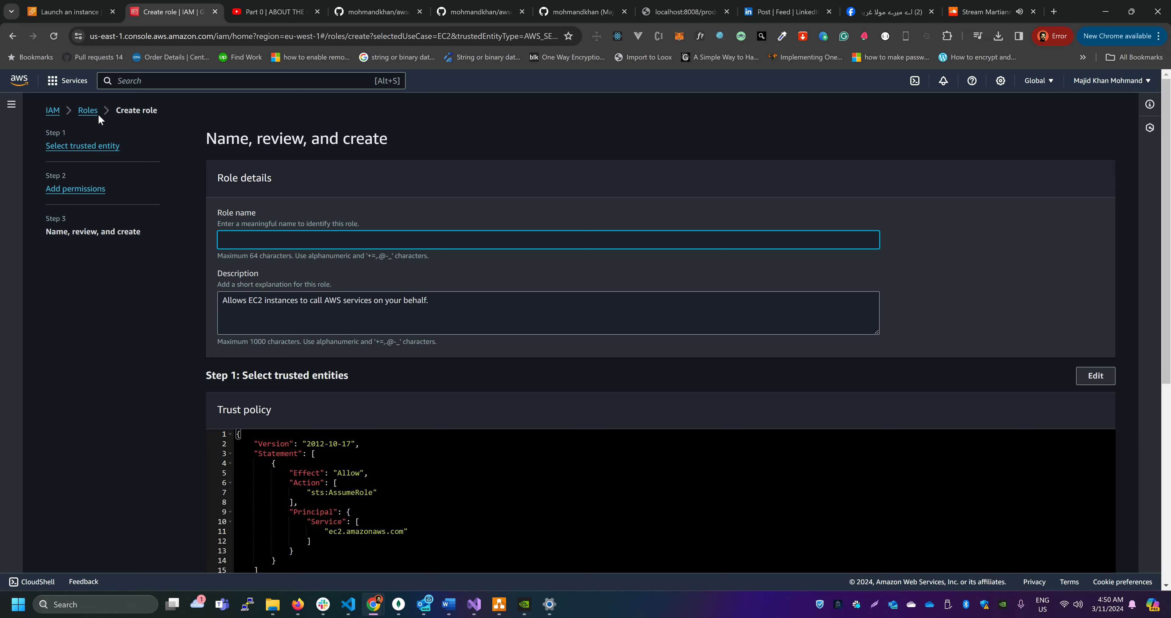
left_click(97, 112)
left_click(710, 383)
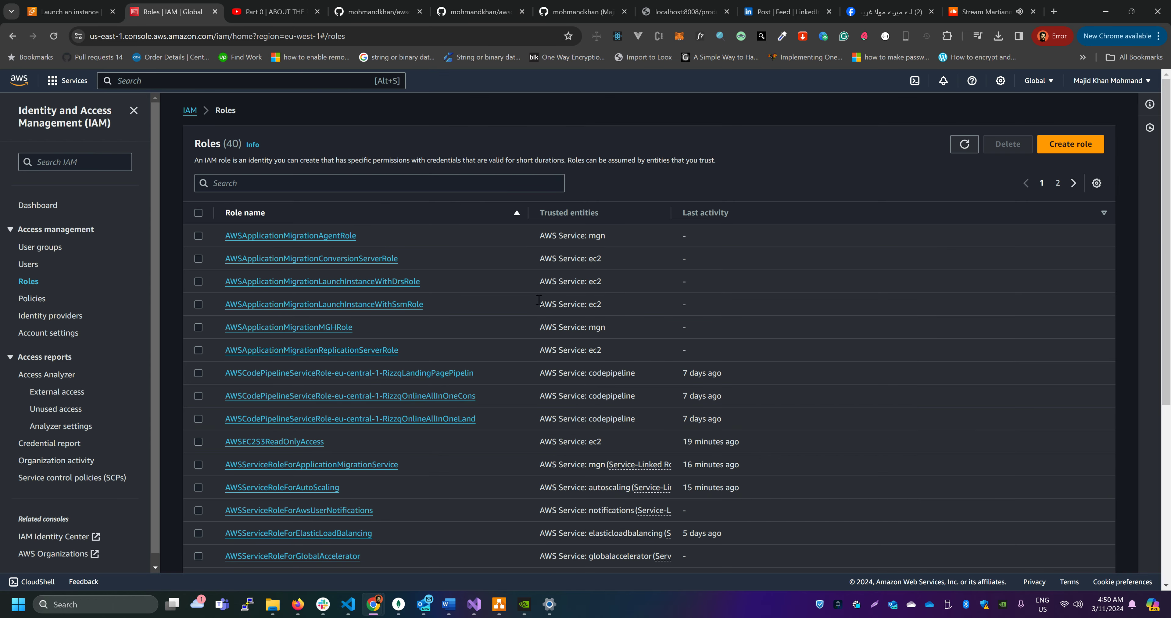
Search the existing IAM roles for ec2s to find the S3 read-only role, and return to the instance launch page
left_click(334, 184)
type("ec2")
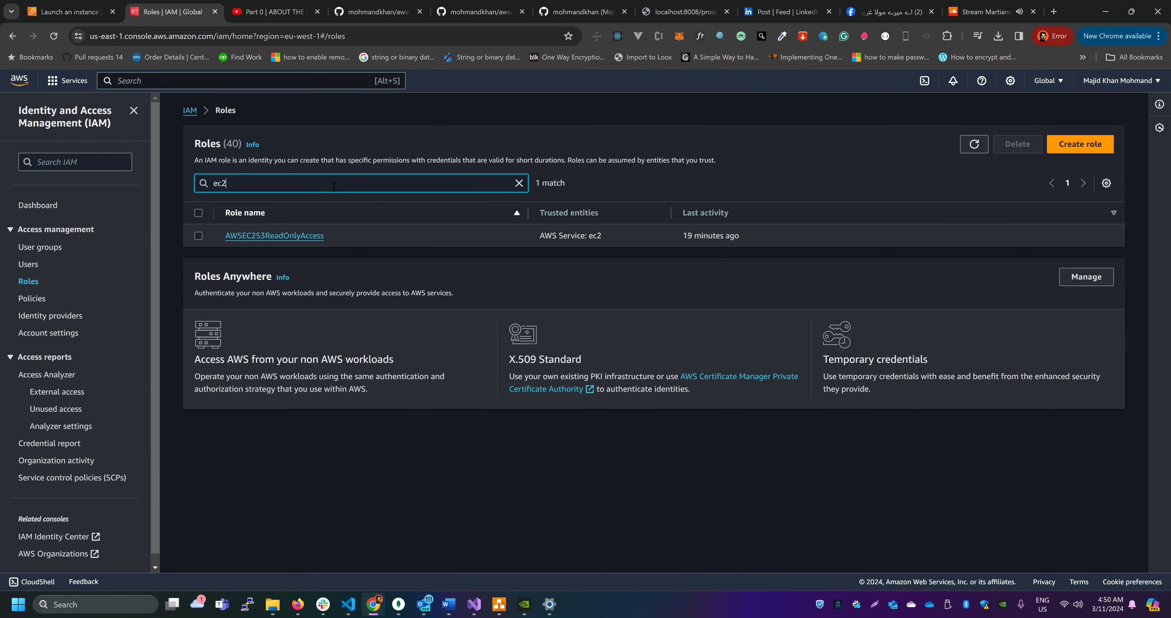
type("s")
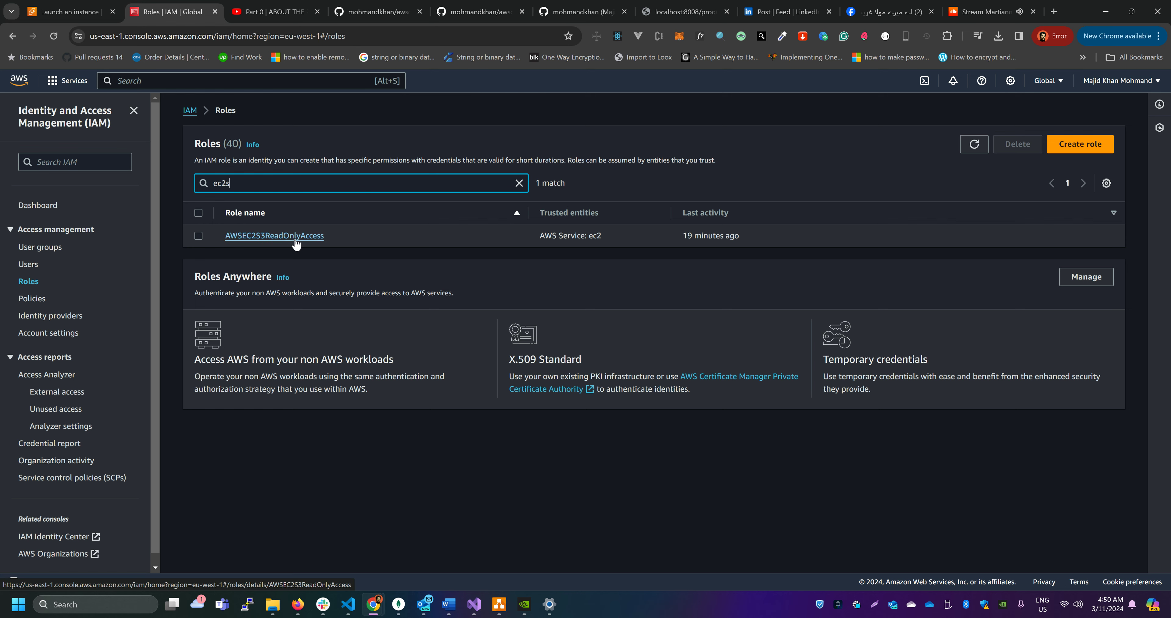
left_click(215, 11)
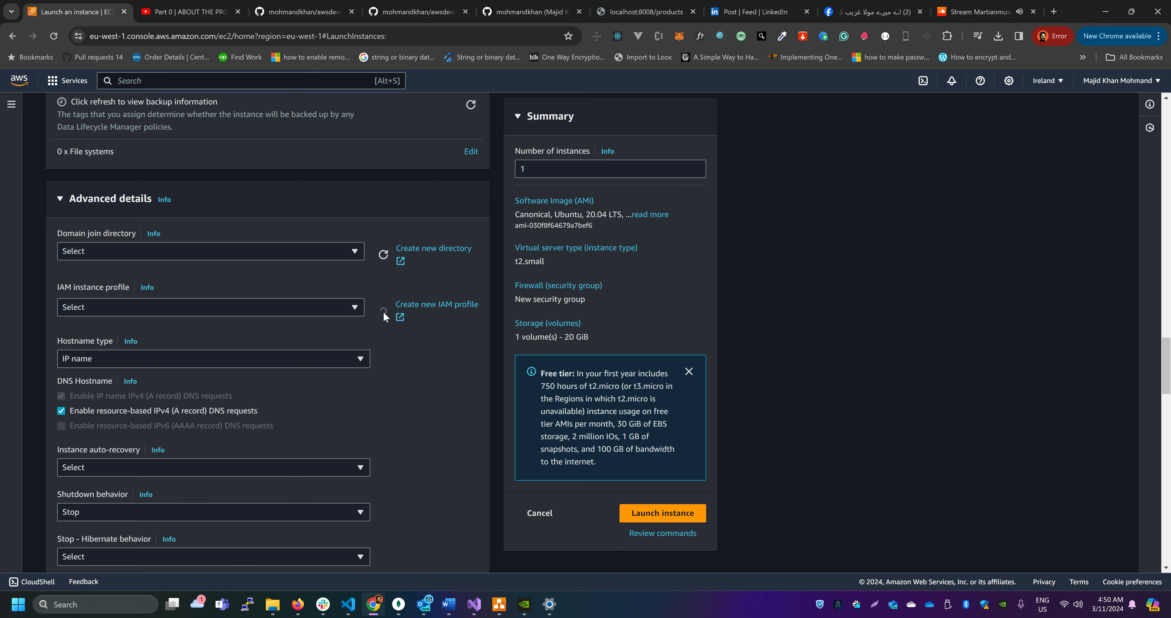
Set the IAM instance profile to AWSEC2S3ReadOnlyAccess, filtering the profiles by ec2s3
left_click(281, 308)
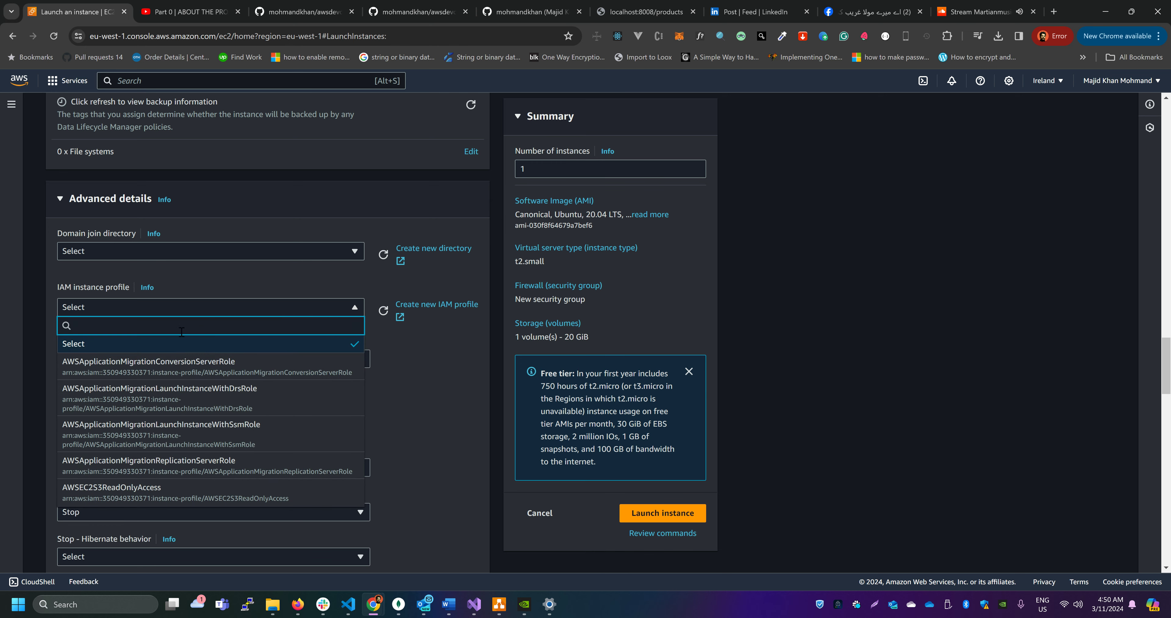
type("ec2")
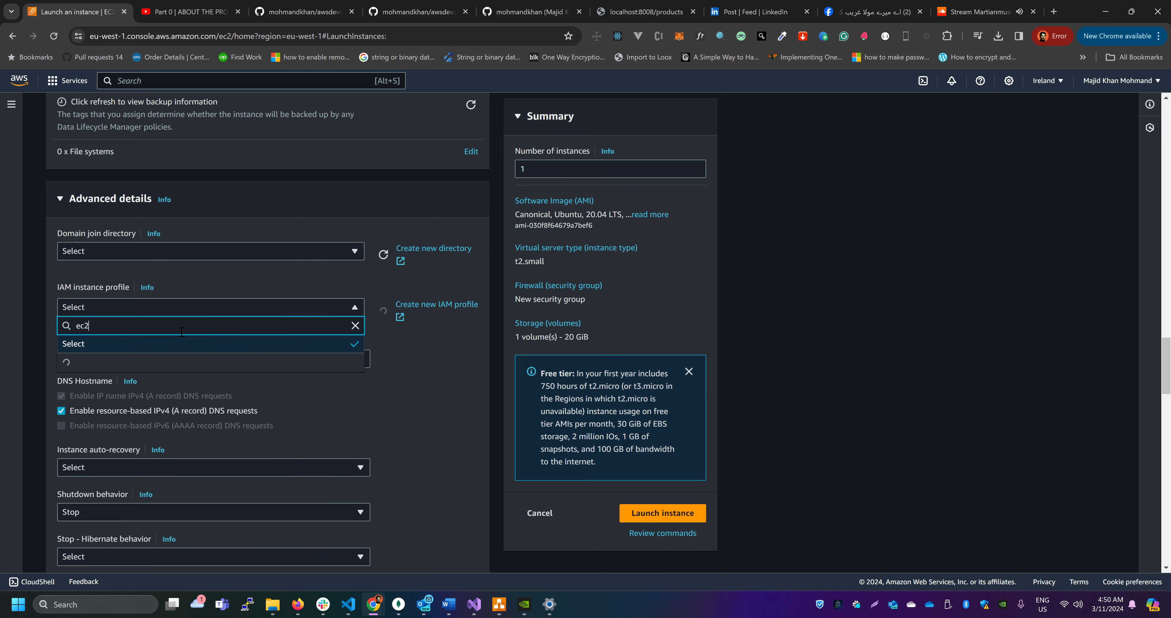
type("s3")
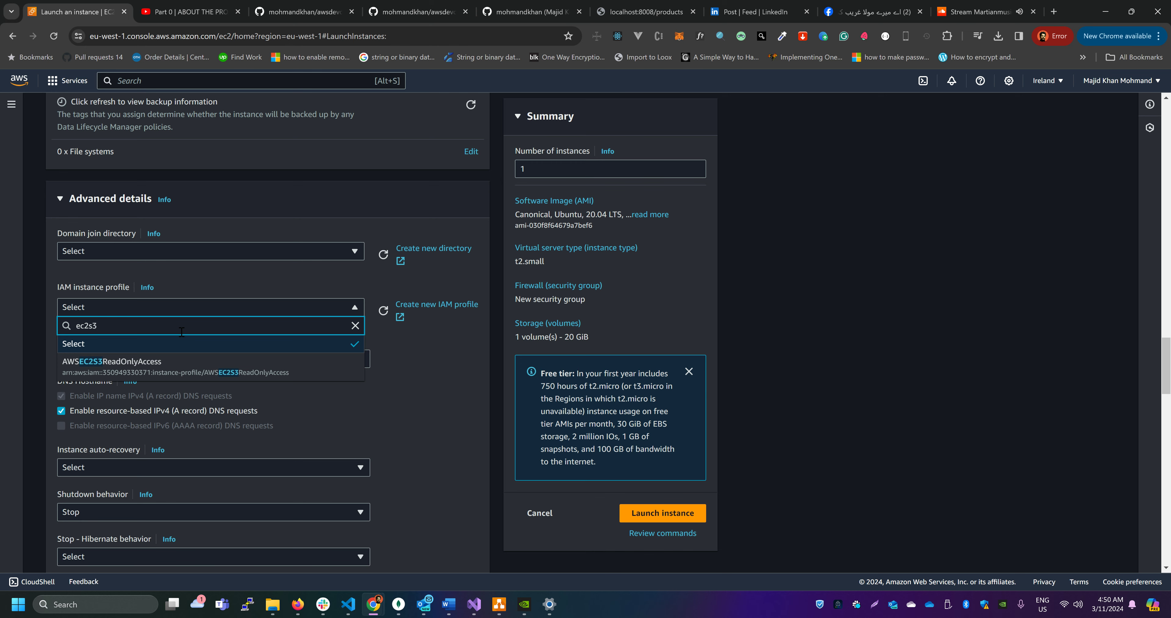
left_click(155, 367)
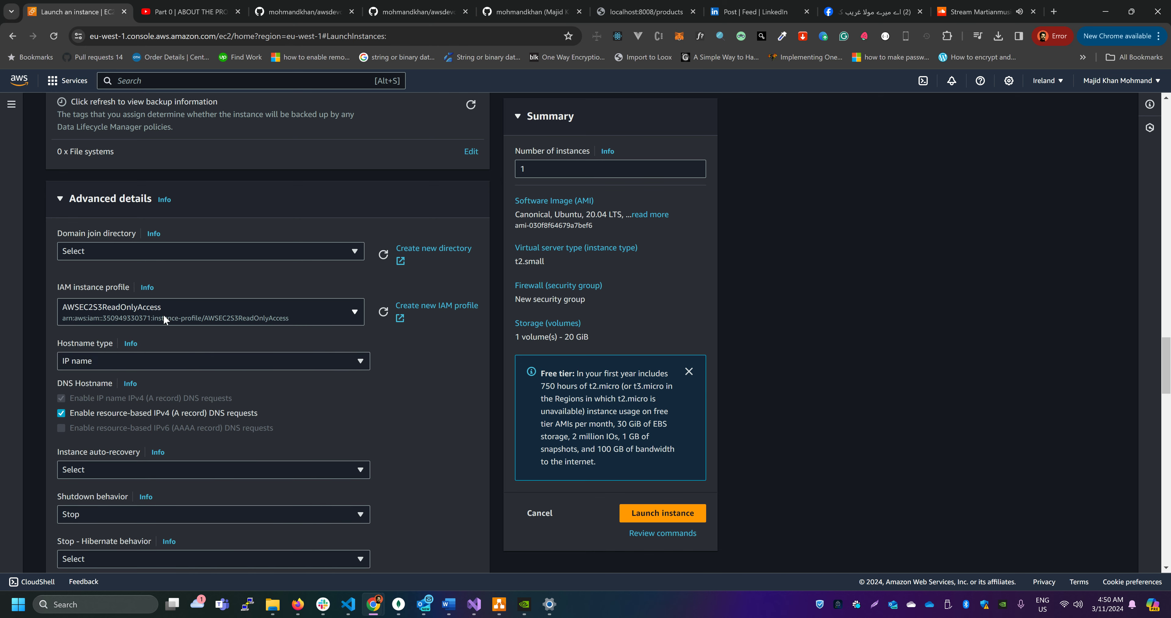
Locate the empty user data field, switch to commands.txt in Visual Studio Code and select the CodeDeploy agent install script on lines 10 to 17
scroll(351, 398, "down", 10)
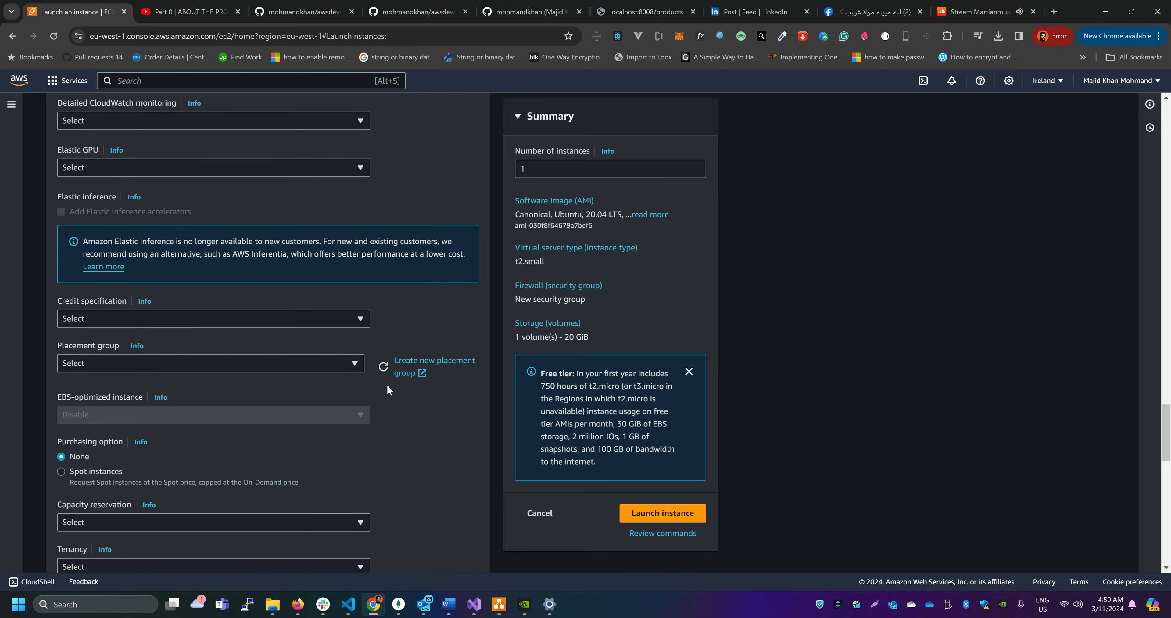
scroll(387, 384, "down", 15)
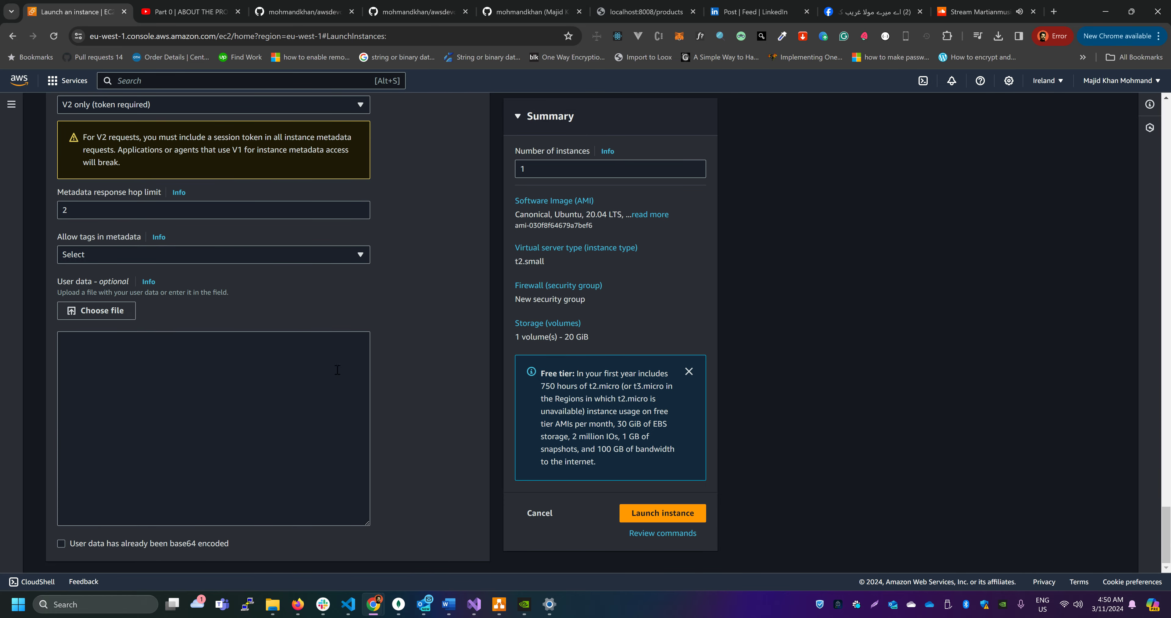
left_click(164, 359)
key("alt+Tab")
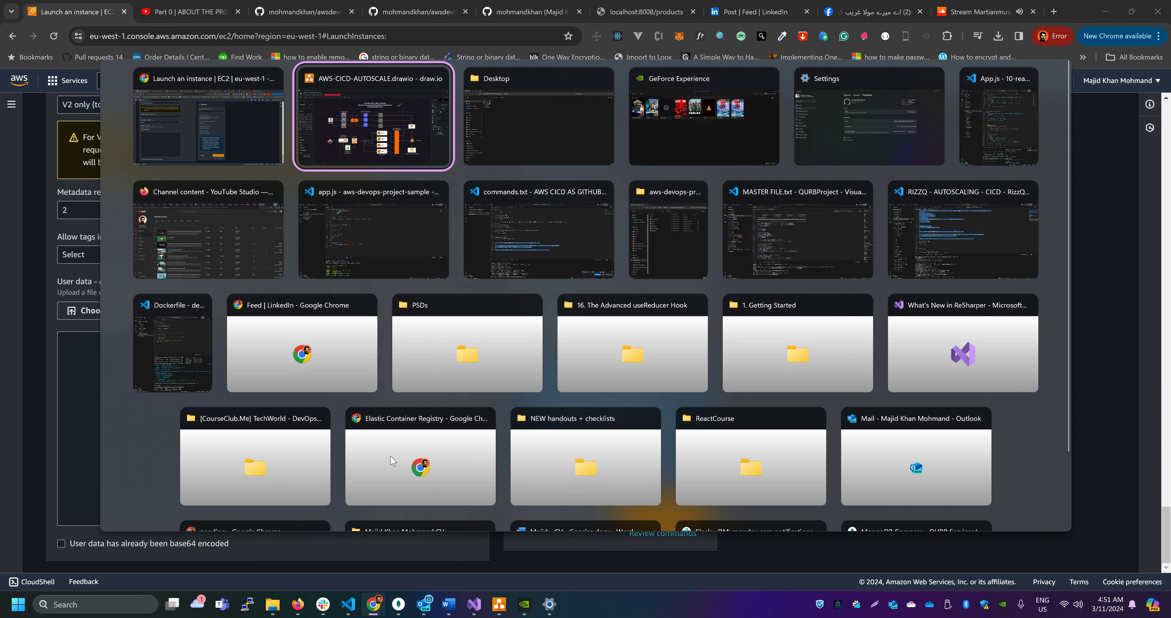
key("alt+Tab")
key("alt+Tab")
key("alt+Tab")
key("alt+Tab")
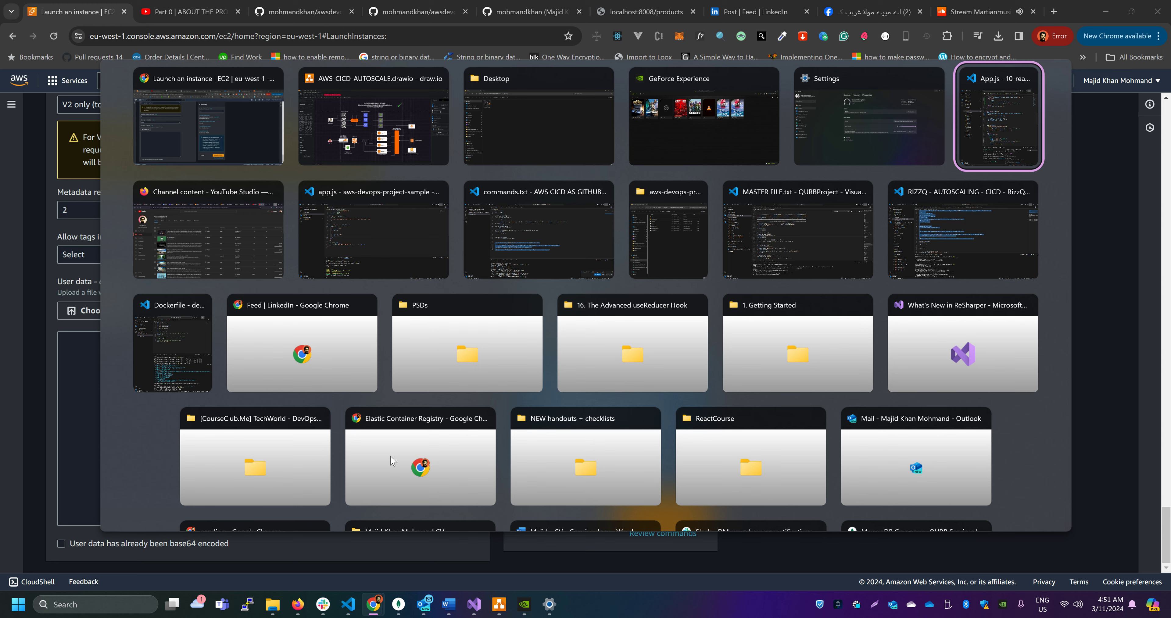
key("shift+alt+Tab")
key("alt+Tab")
key("alt+Tab")
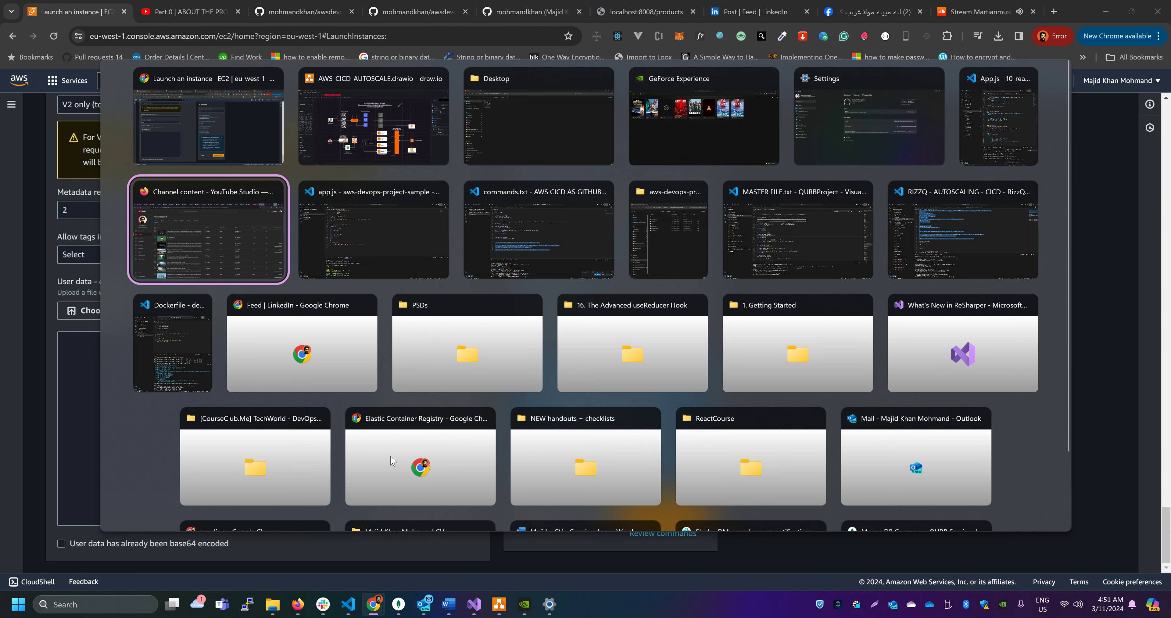
key("alt+Tab")
key("alt+Tab")
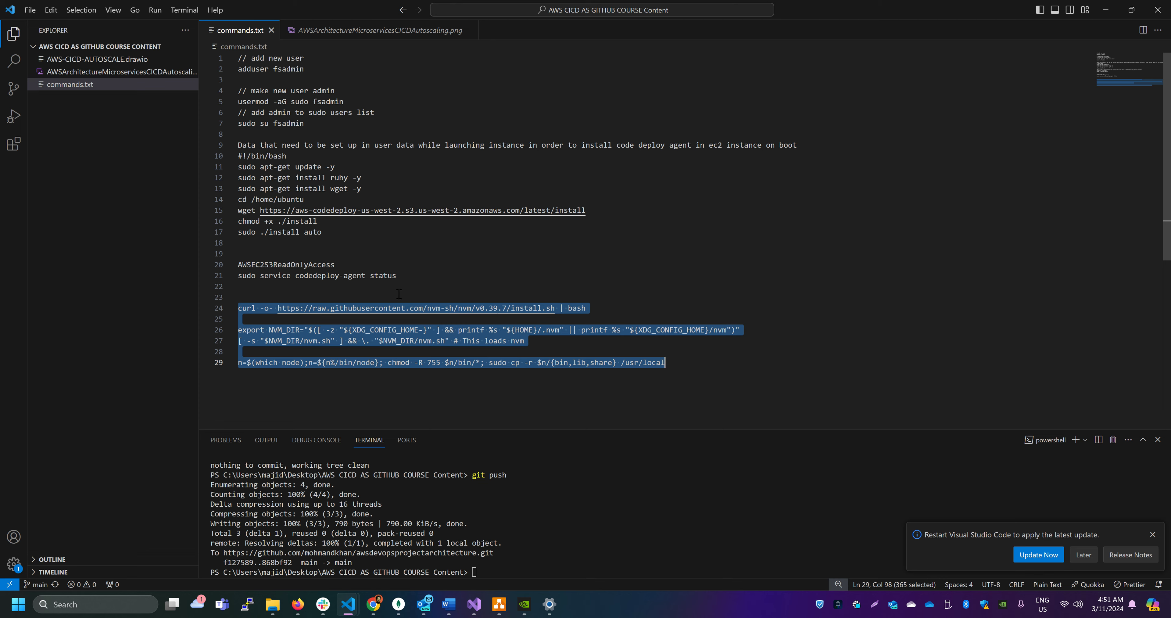
left_click_drag(334, 232, 238, 156)
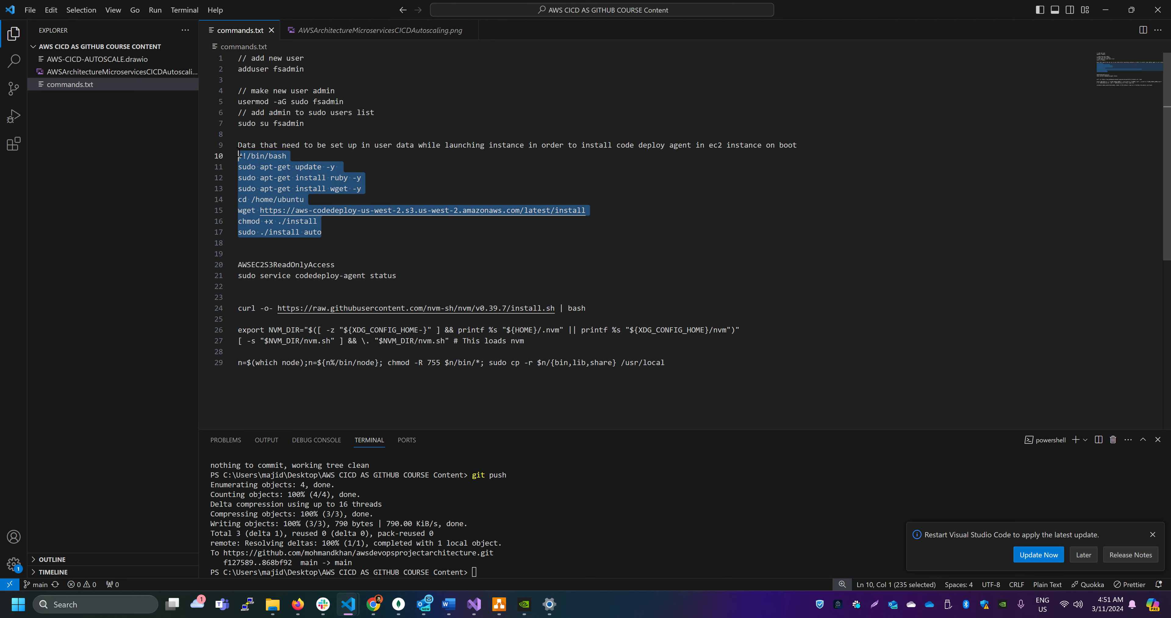
View the awsdevopsprojectarchitecture repository on GitHub and the resource links in the YouTube video description, and return to the launch page
key("alt+Tab")
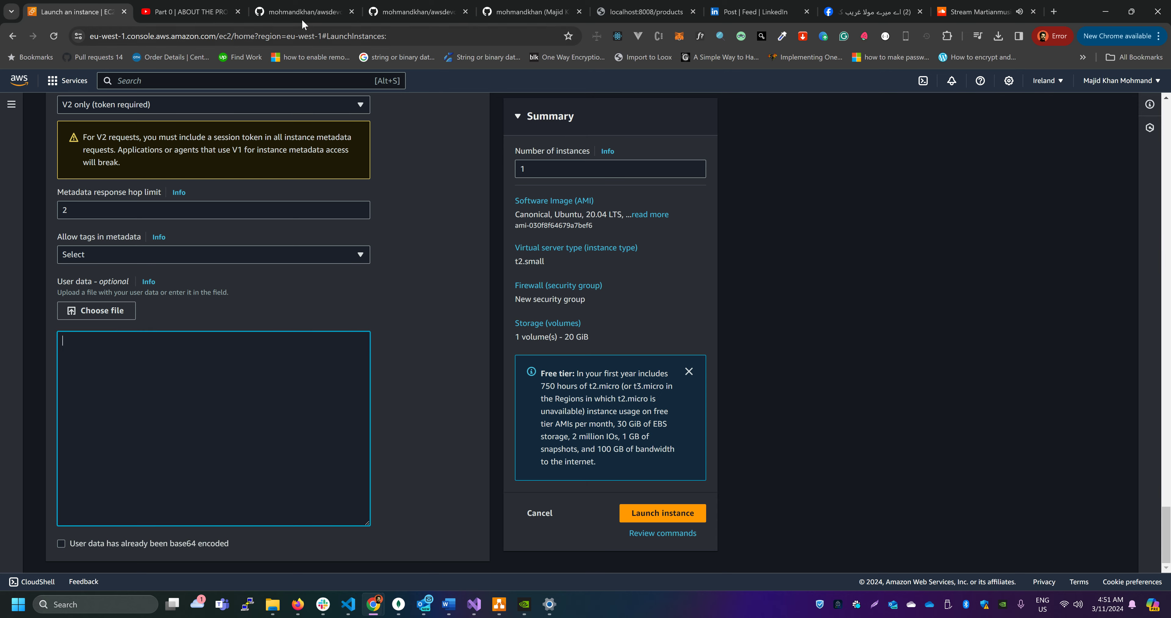
left_click(385, 4)
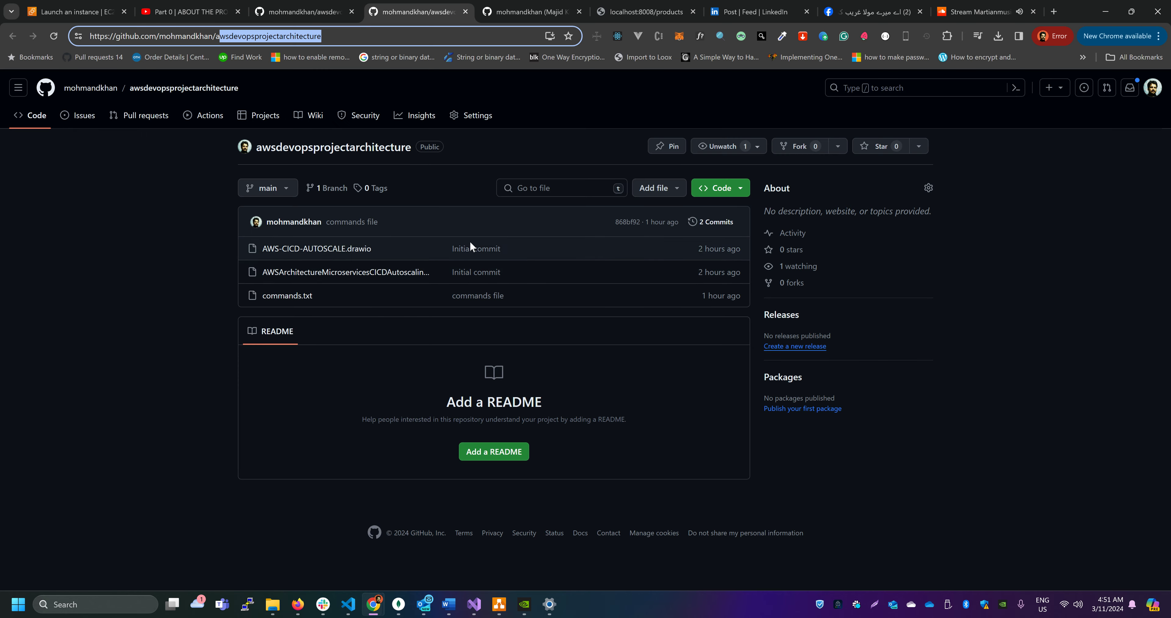
left_click(191, 12)
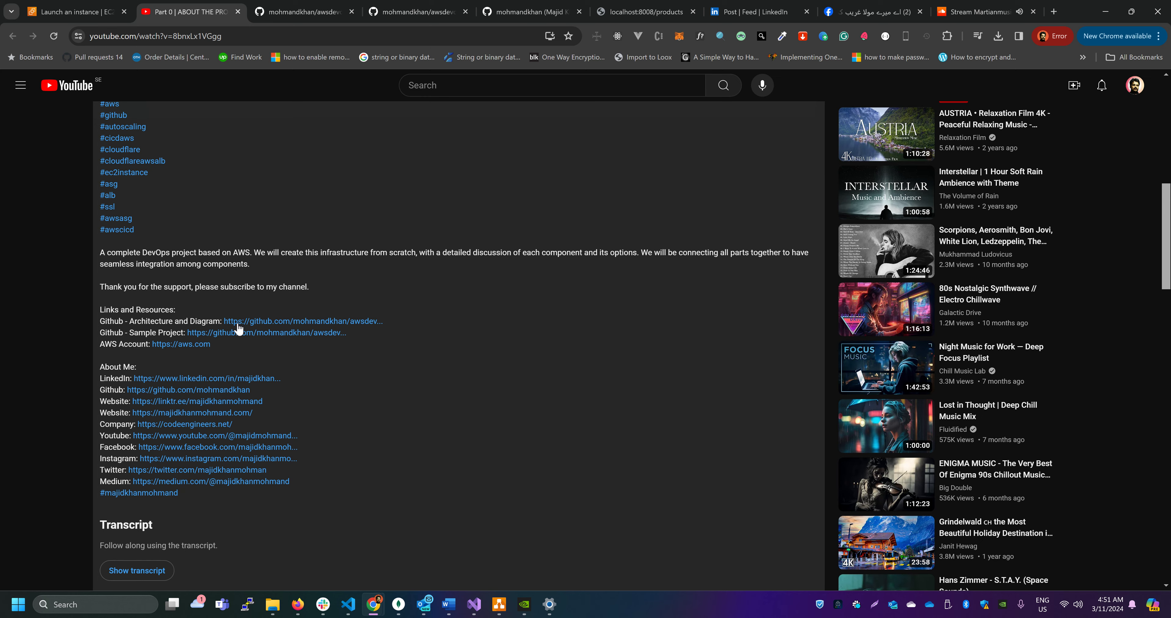
left_click(90, 14)
Copy the CodeDeploy agent install script, lines 10 to 17 of commands.txt, into the instance's user data
key("alt+Tab")
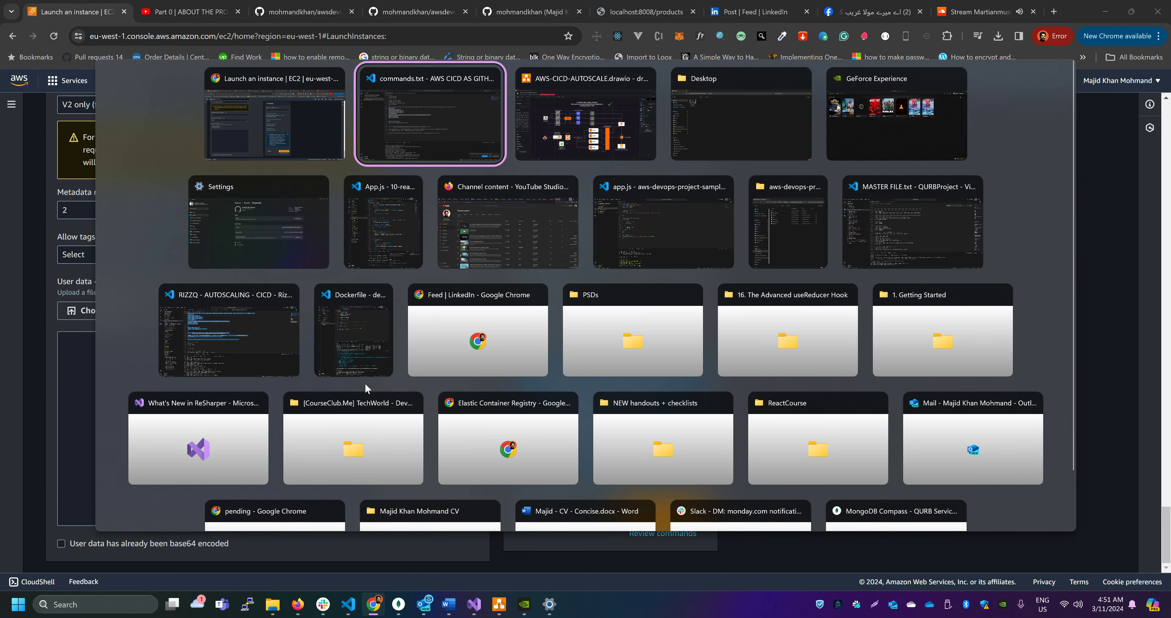
left_click_drag(322, 232, 236, 156)
key("ctrl+c")
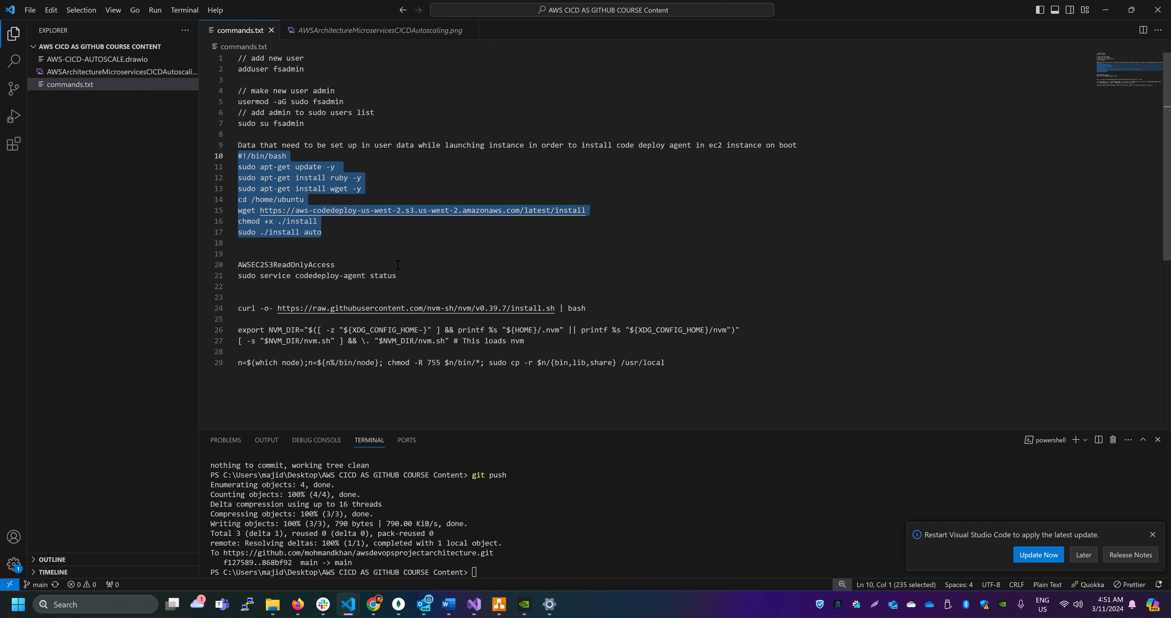
key("alt+Tab")
left_click(139, 350)
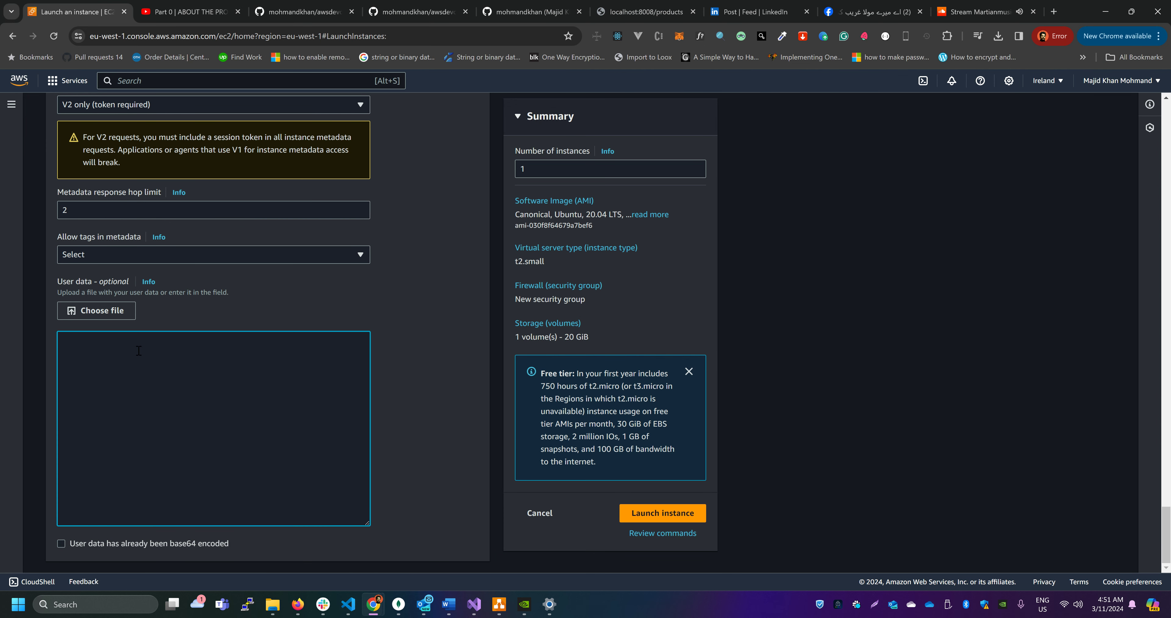
key("ctrl+v")
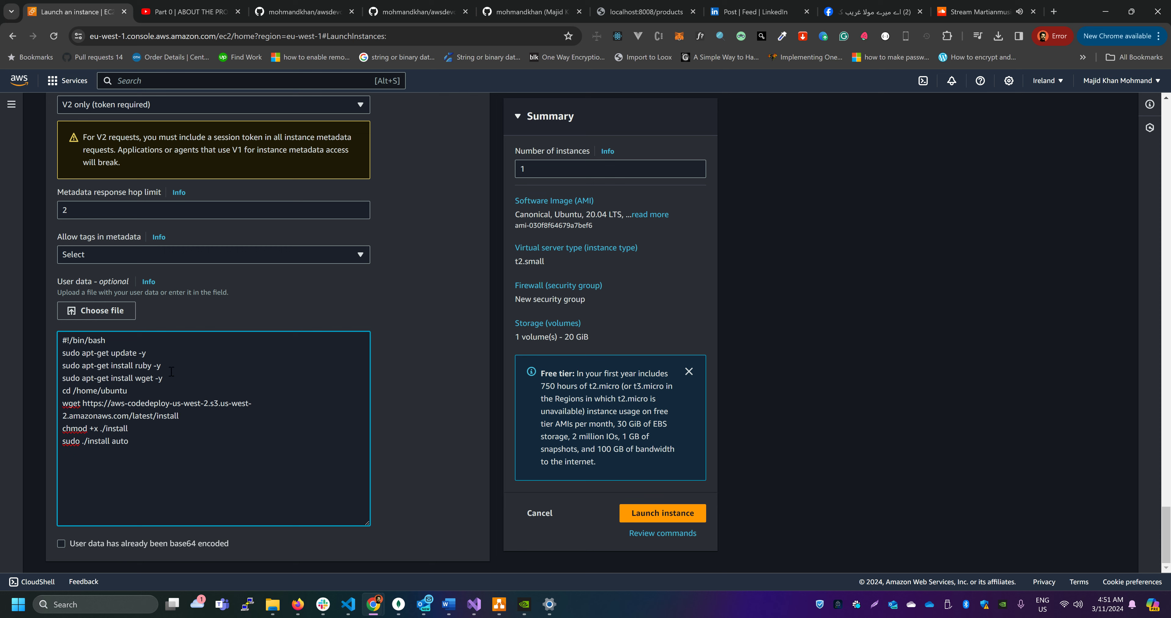
Examine the user data script's ruby and wget install lines and its CodeDeploy download and install commands
left_click_drag(172, 371, 35, 371)
left_click_drag(164, 379, 63, 381)
left_click_drag(194, 418, 58, 403)
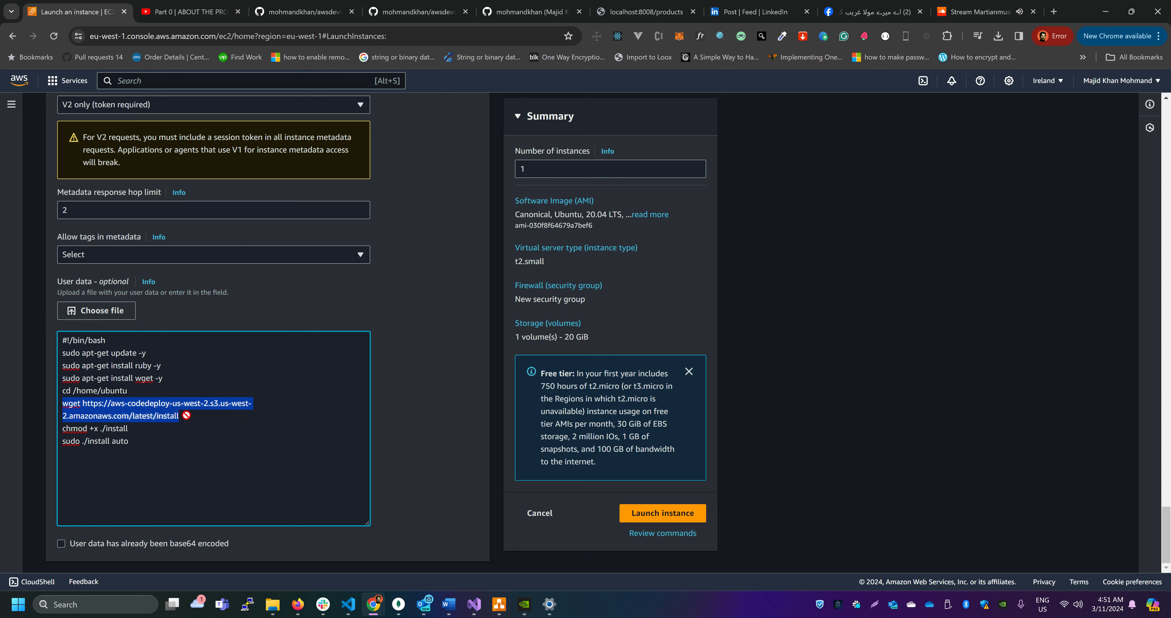
left_click(129, 404)
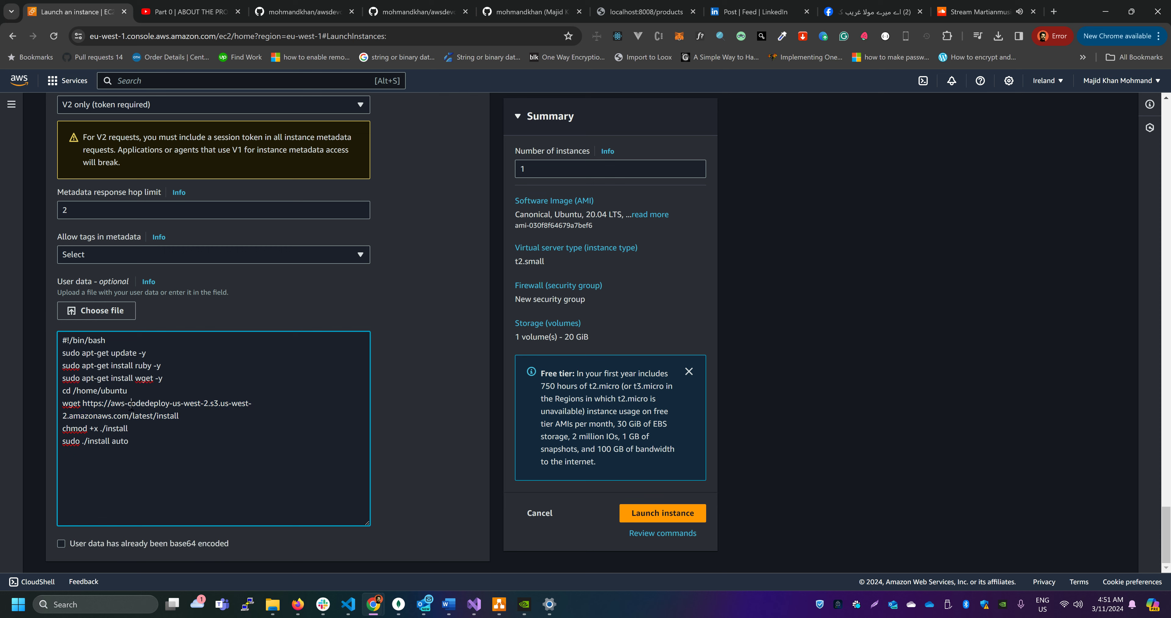
left_click_drag(131, 404, 165, 406)
left_click(181, 420)
left_click_drag(195, 417, 40, 406)
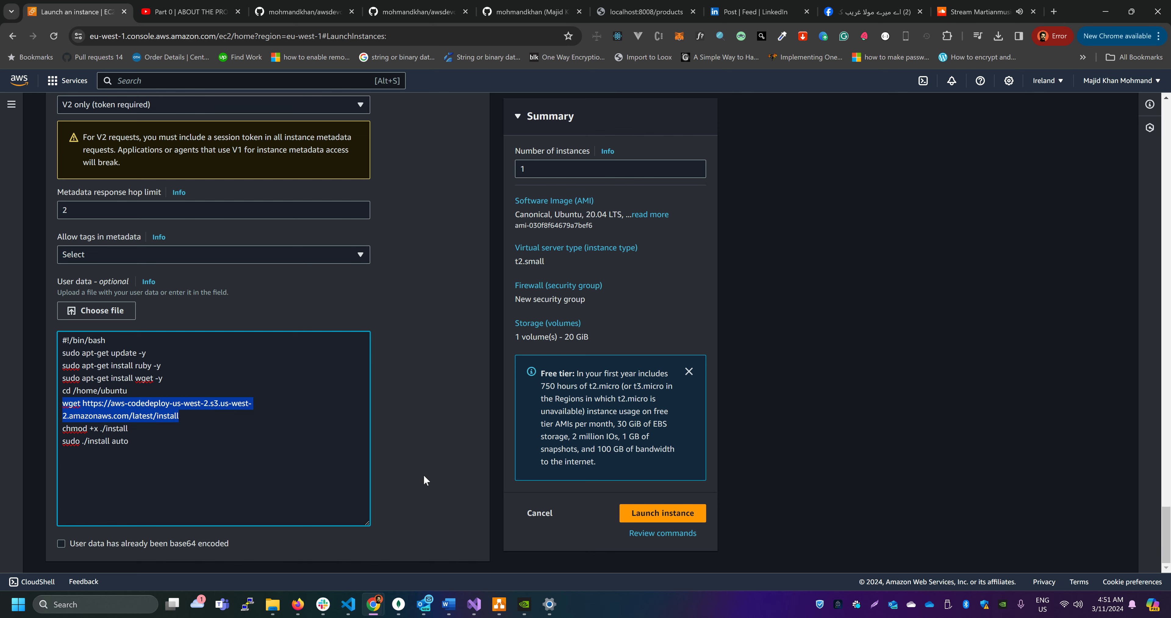
scroll(425, 463, "up", 15)
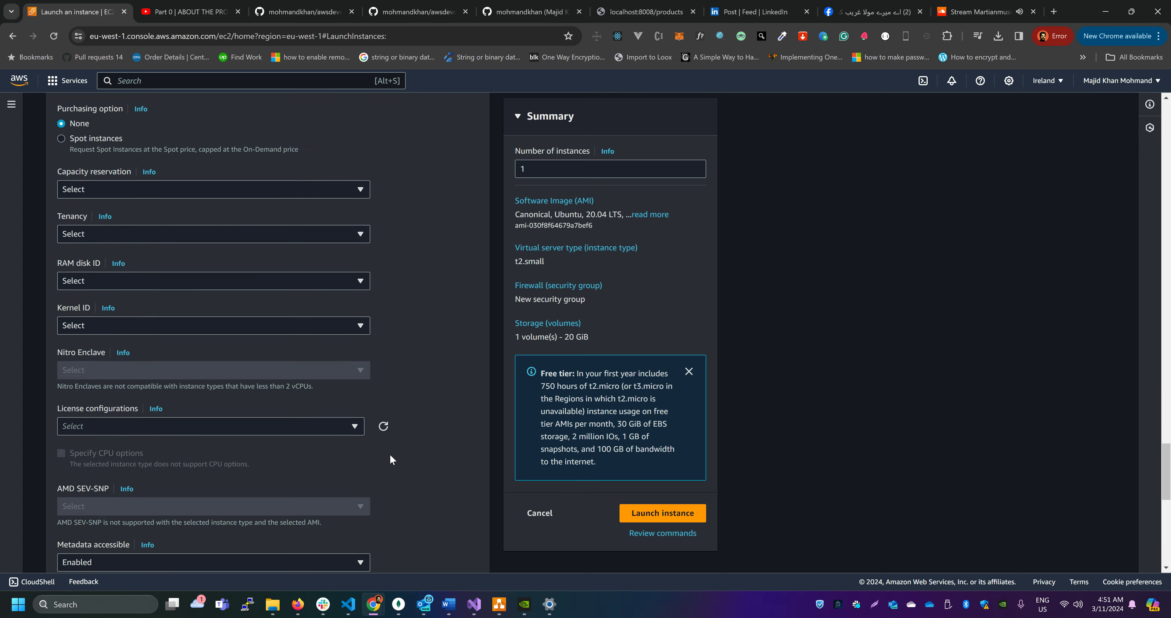
scroll(391, 459, "down", 10)
left_click(139, 447)
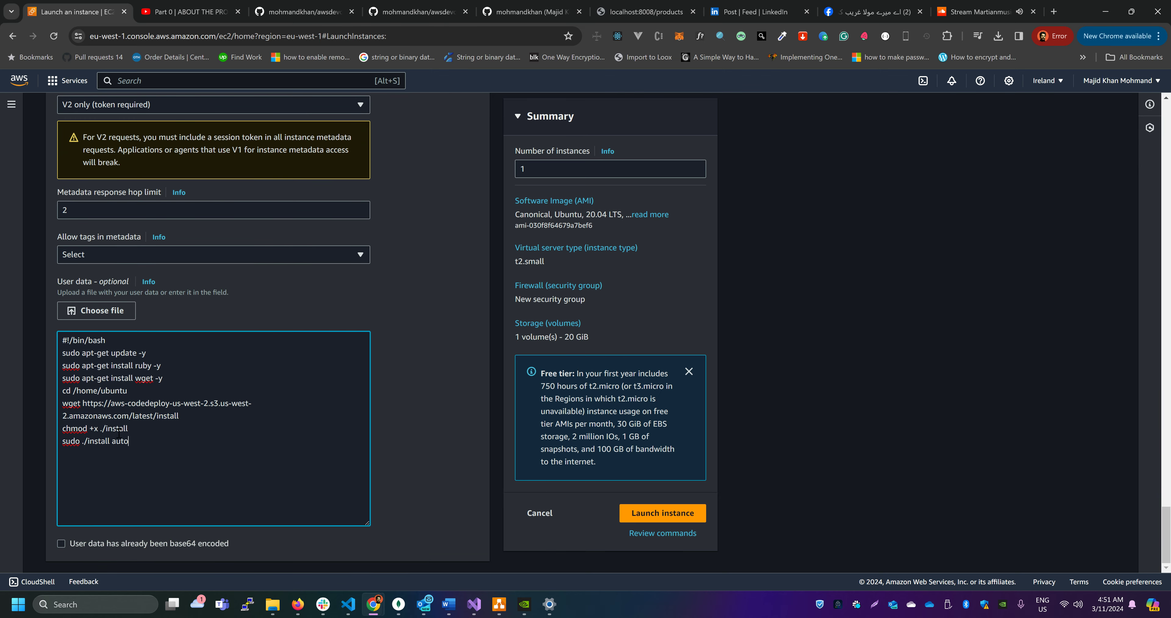
left_click_drag(119, 434, 30, 352)
scroll(447, 434, "up", 12)
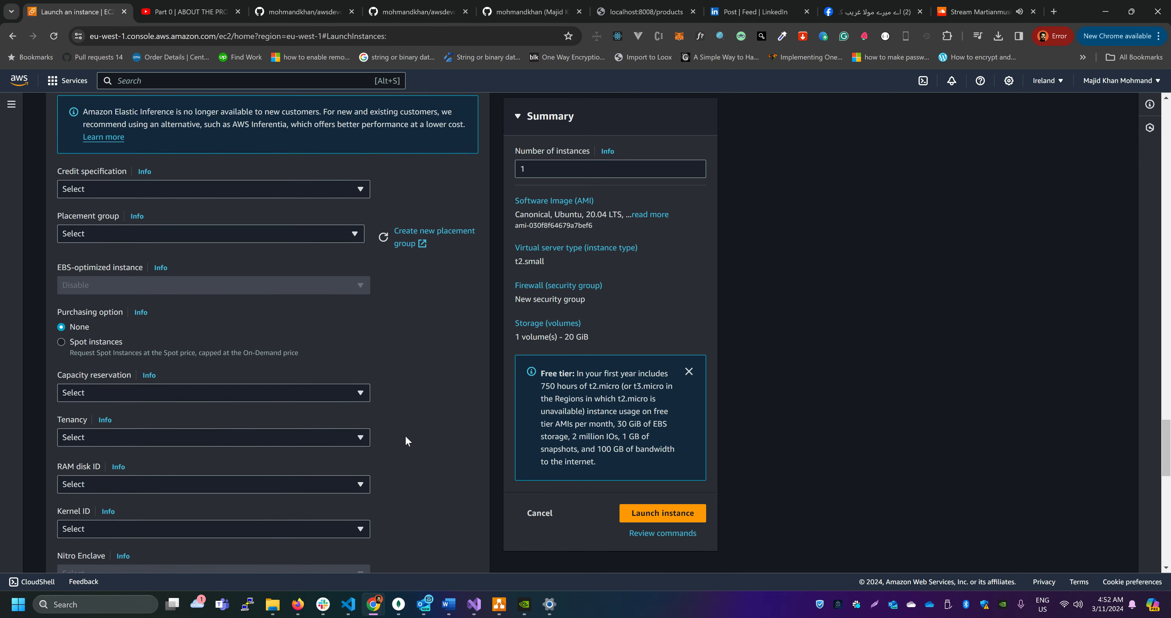
scroll(223, 423, "down", 12)
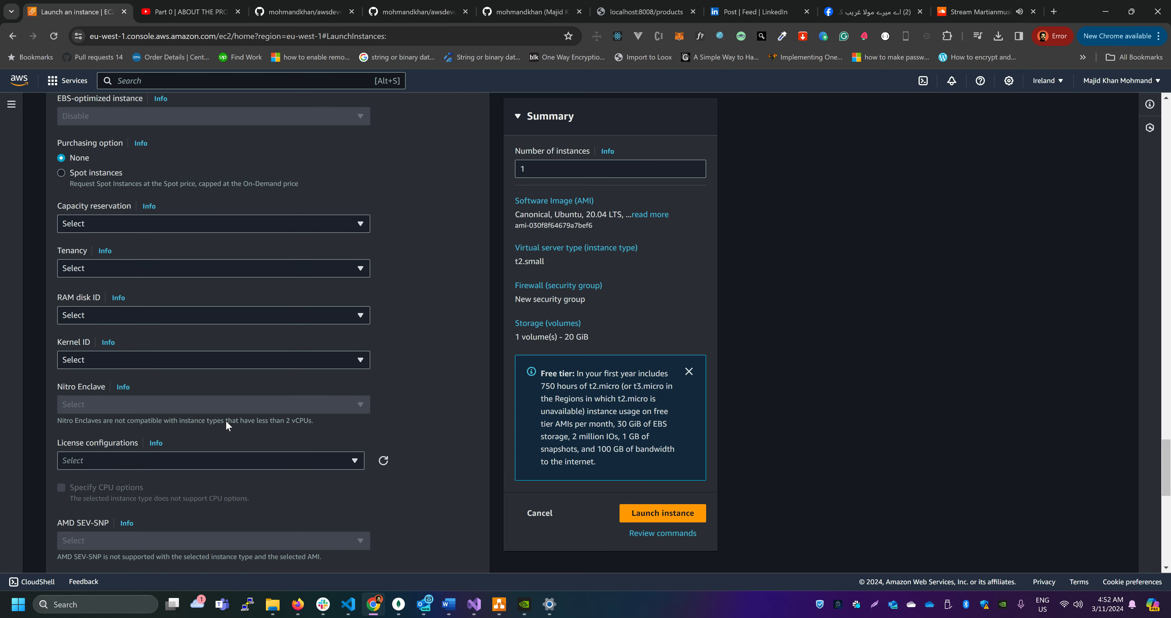
scroll(226, 425, "up", 15)
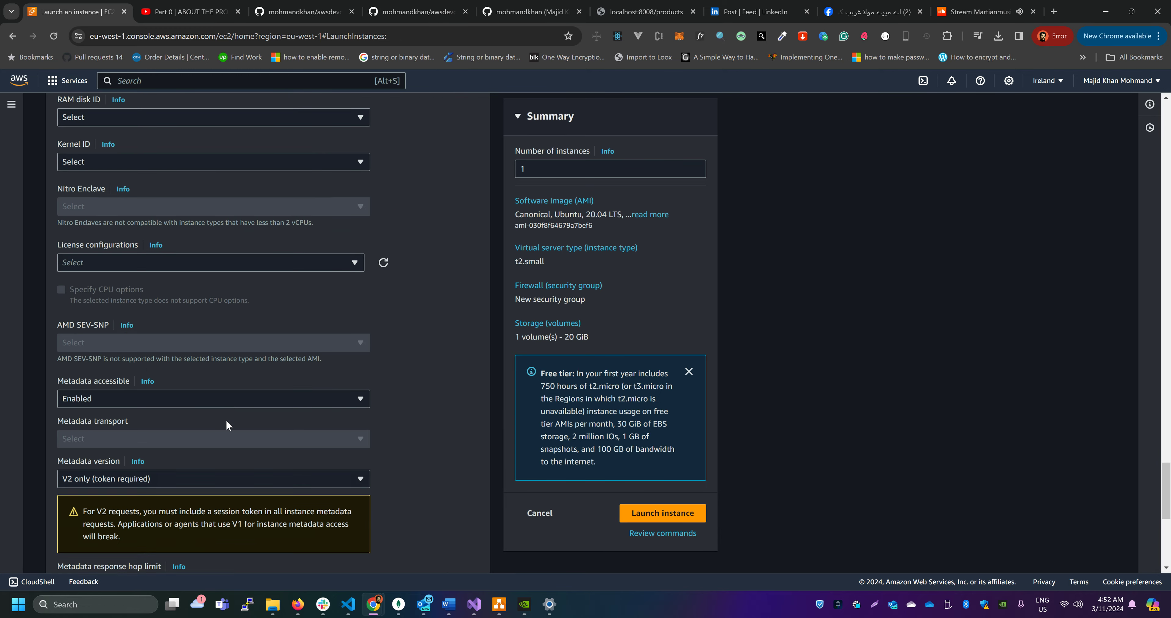
Review the instance's launch settings: IAM profile, root volume size, security group rules and name, key pair, instance type and instance name
scroll(226, 425, "up", 5)
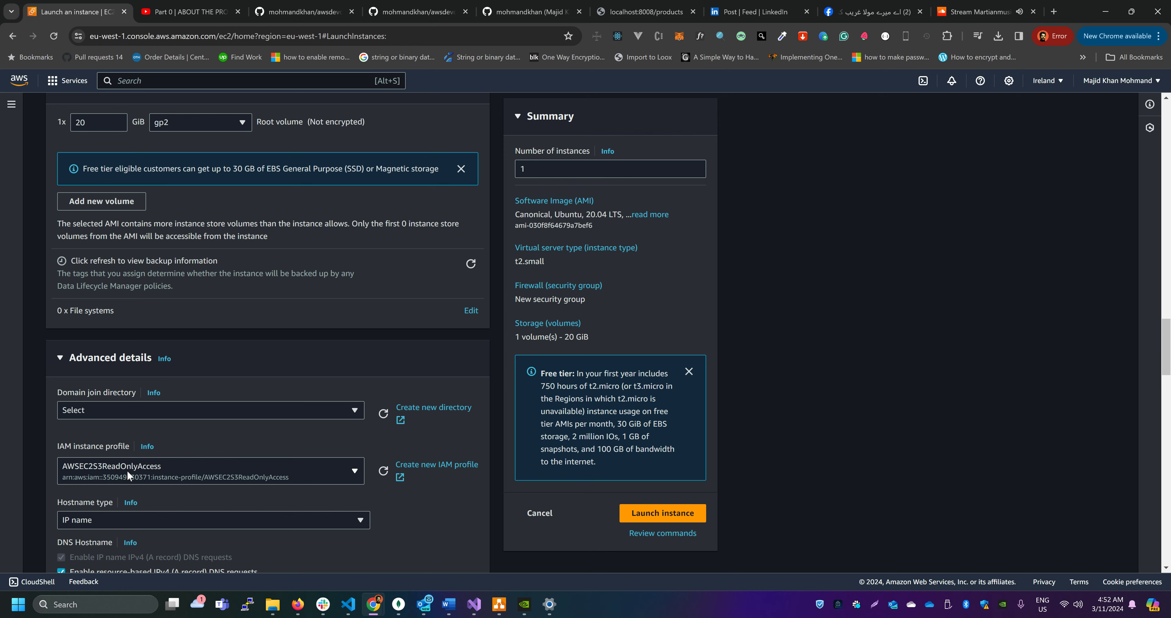
scroll(127, 470, "up", 5)
double_click(97, 355)
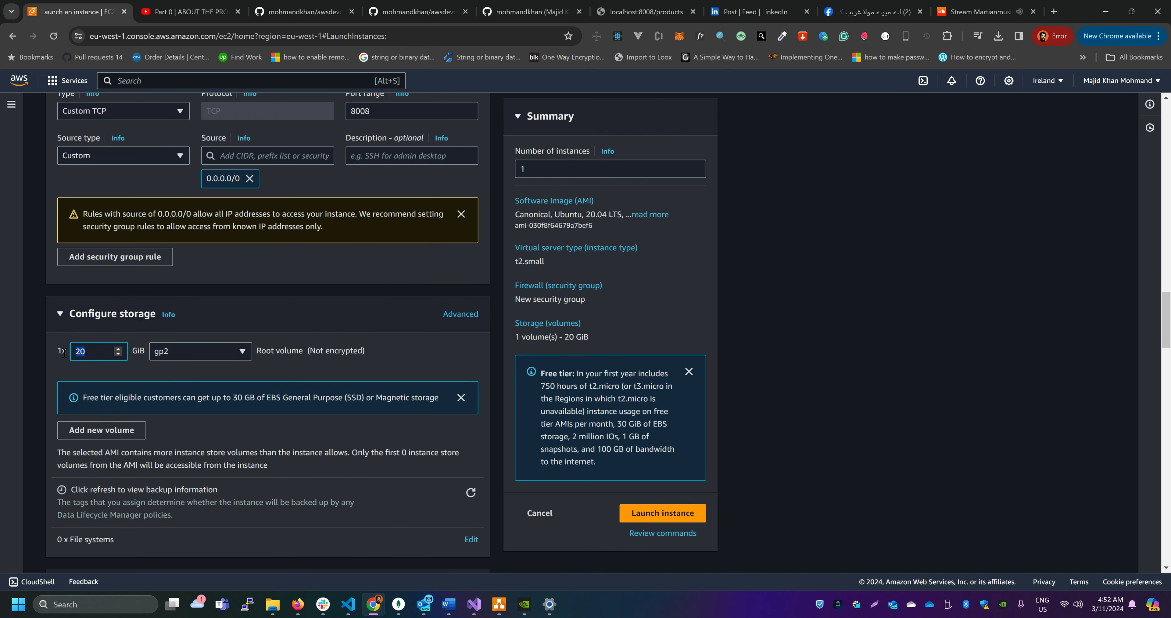
scroll(298, 400, "up", 4)
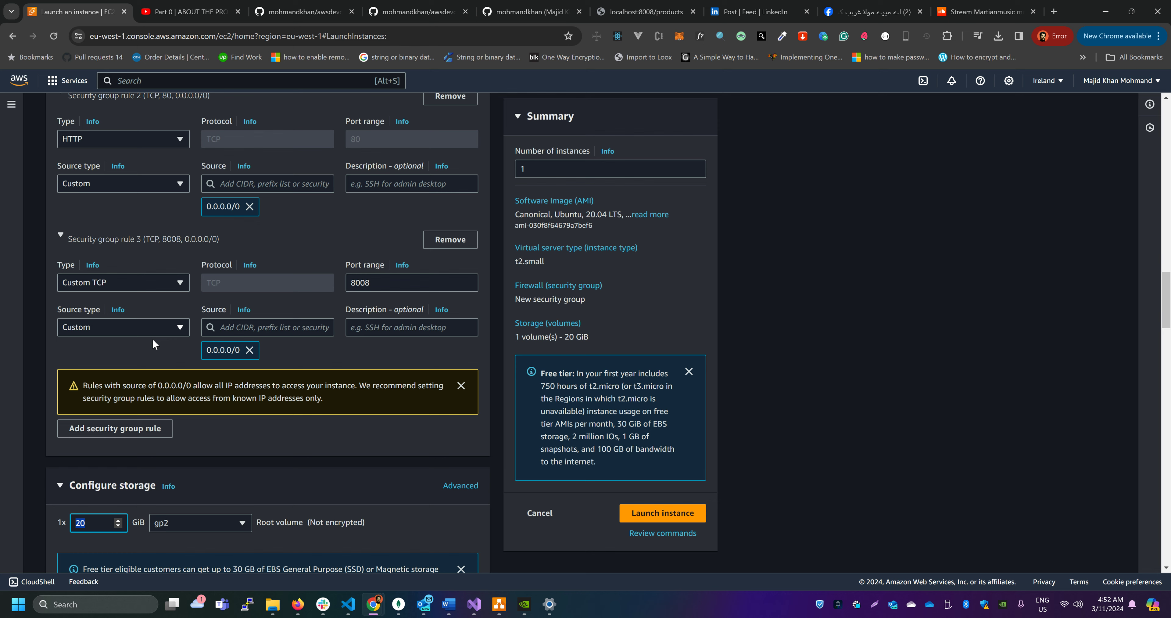
double_click(389, 286)
scroll(406, 371, "up", 4)
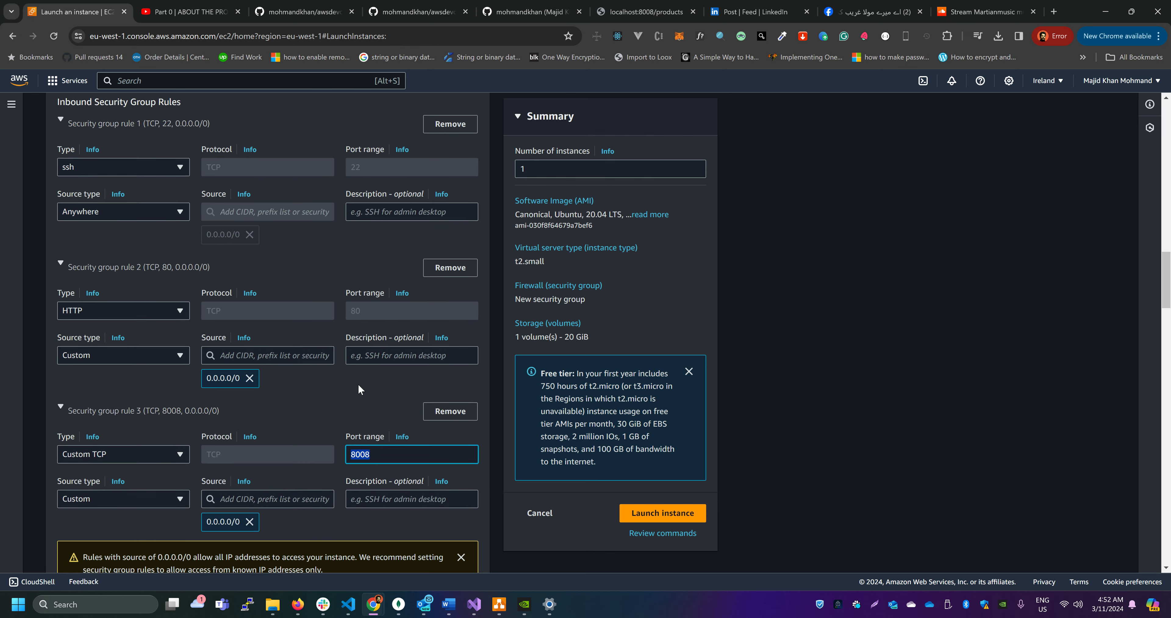
left_click(385, 191)
scroll(349, 248, "up", 9)
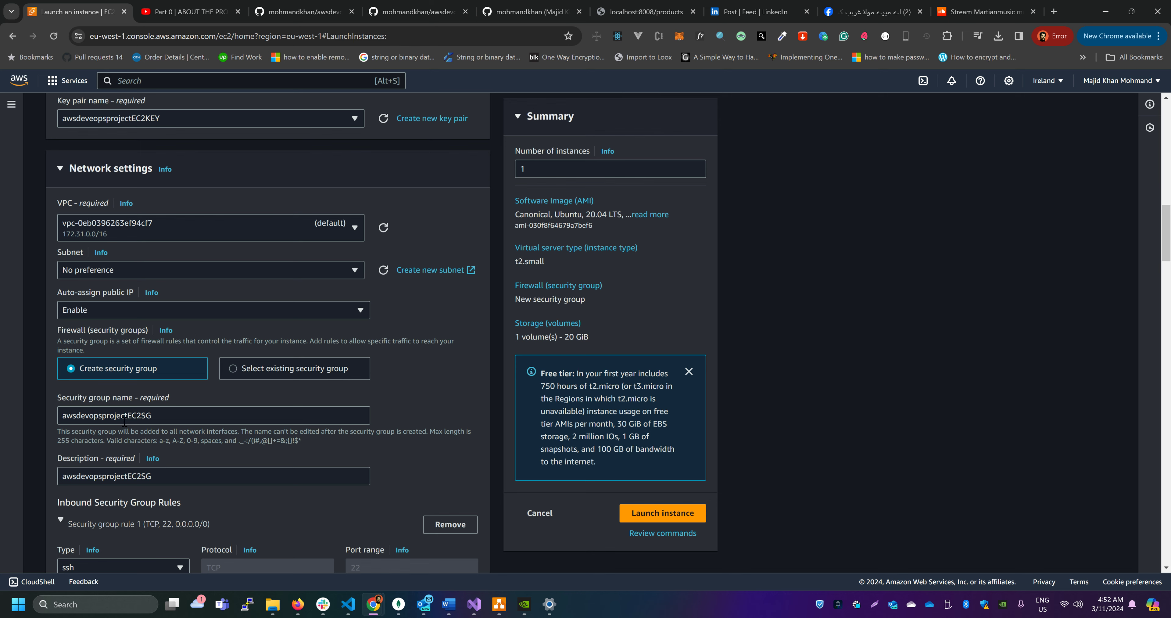
double_click(124, 421)
scroll(255, 412, "up", 8)
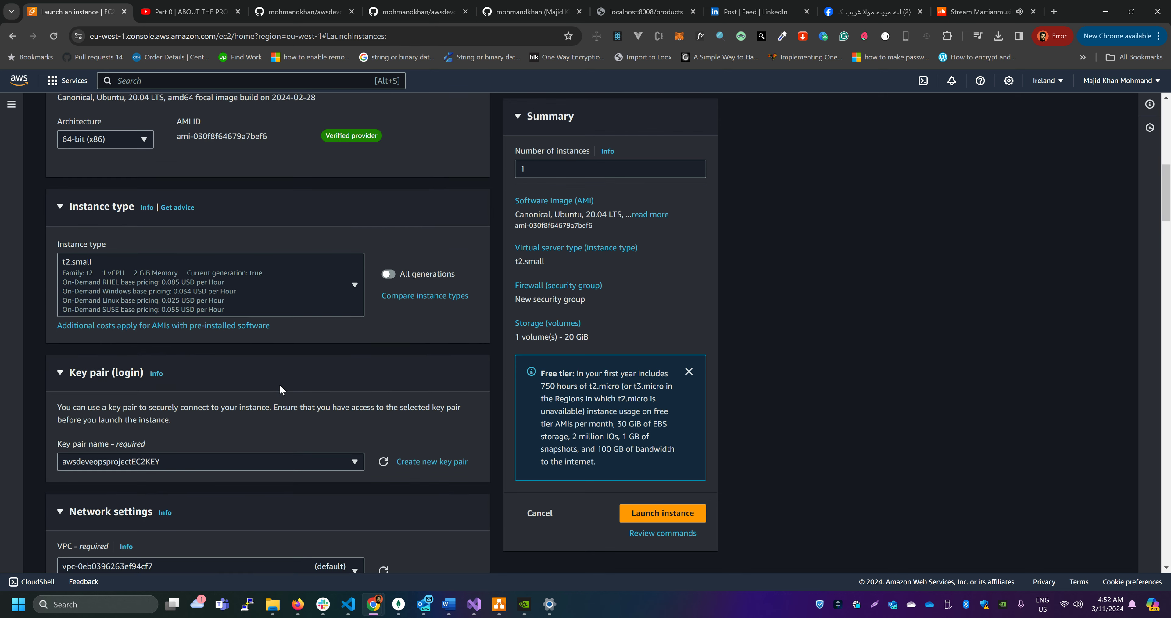
scroll(202, 301, "up", 8)
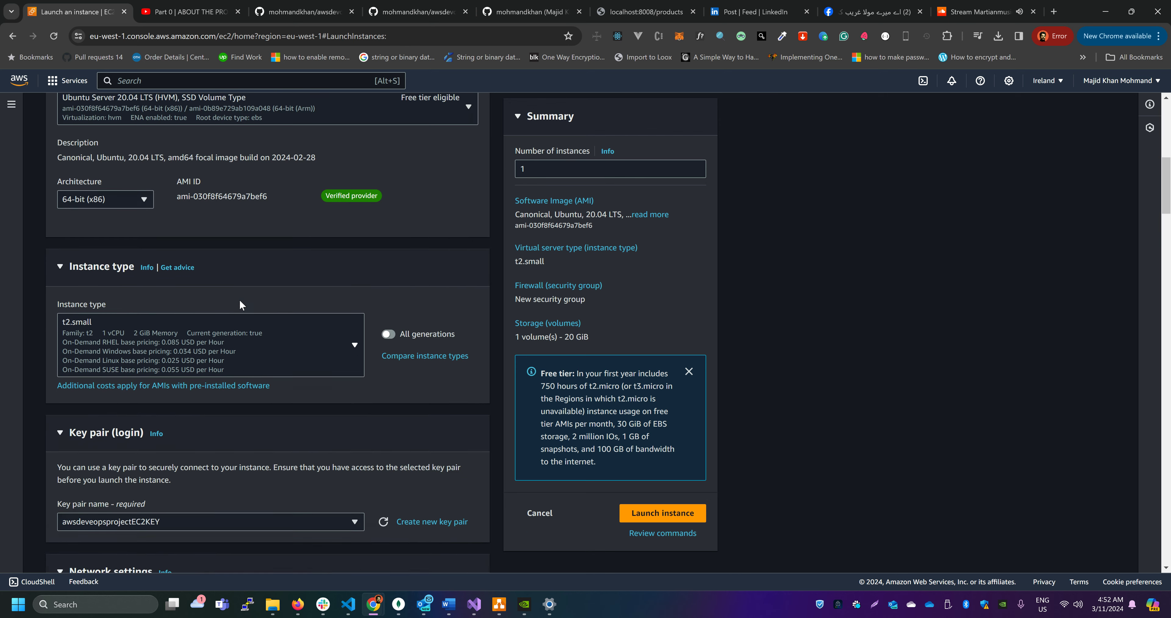
scroll(208, 315, "up", 5)
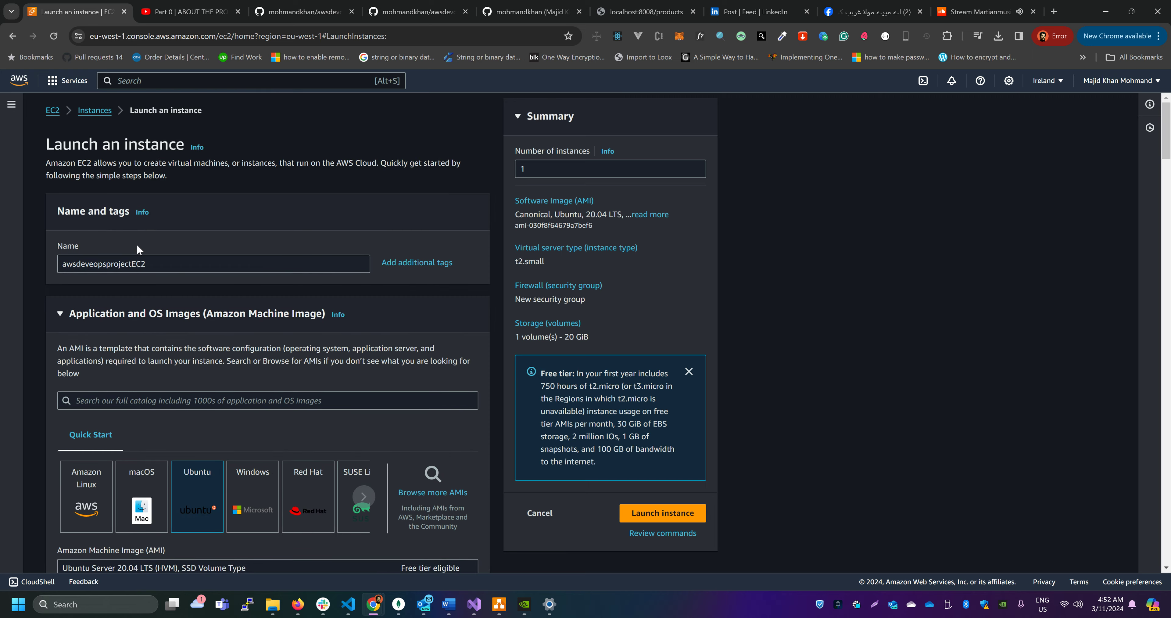
Launch the instance, go to the EC2 instances list and refresh it
left_click(670, 513)
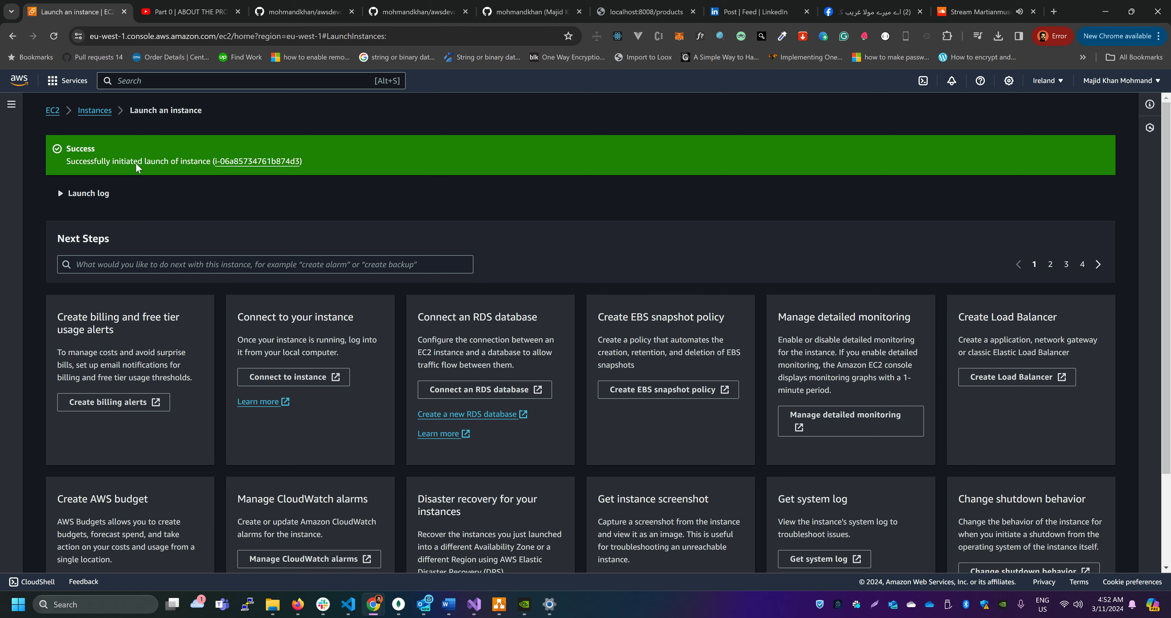
left_click(95, 111)
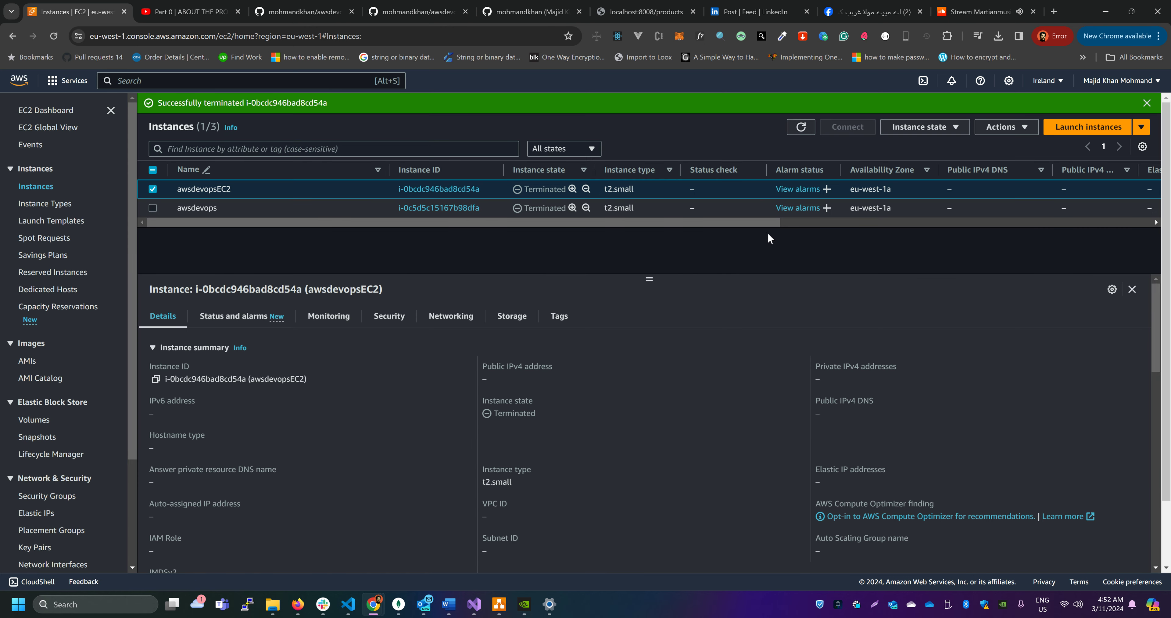
left_click(796, 131)
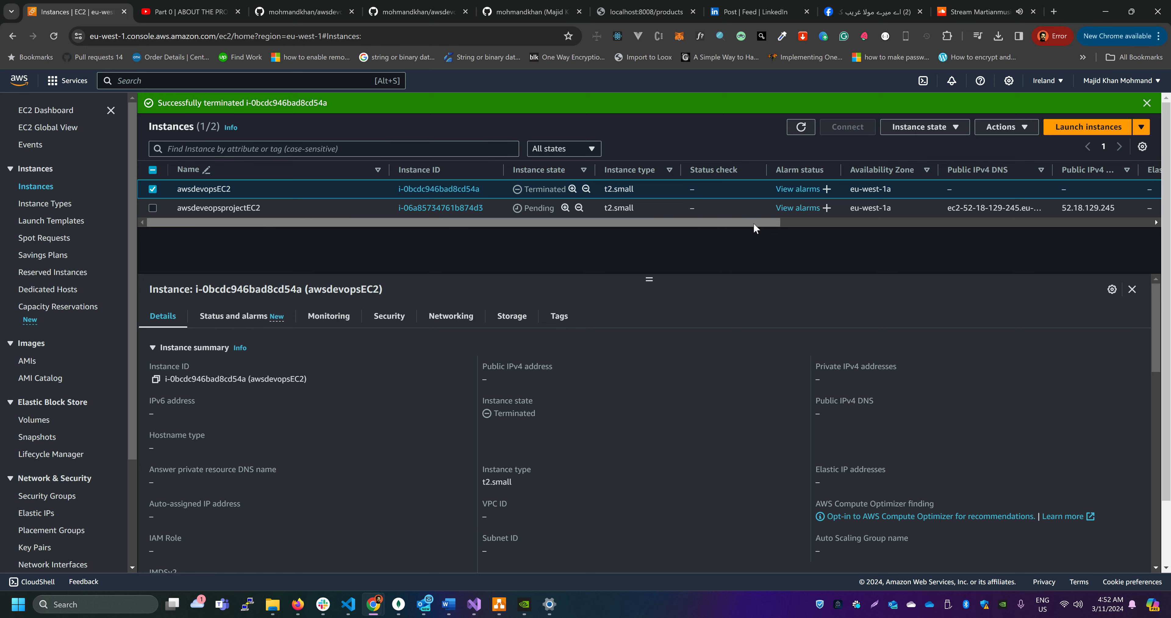
Select the awsdeveopsprojectEC2 instance to show its details and refresh its state
mouse_move(649, 279)
left_mouse_down()
mouse_move(651, 319)
mouse_move(651, 272)
left_mouse_up()
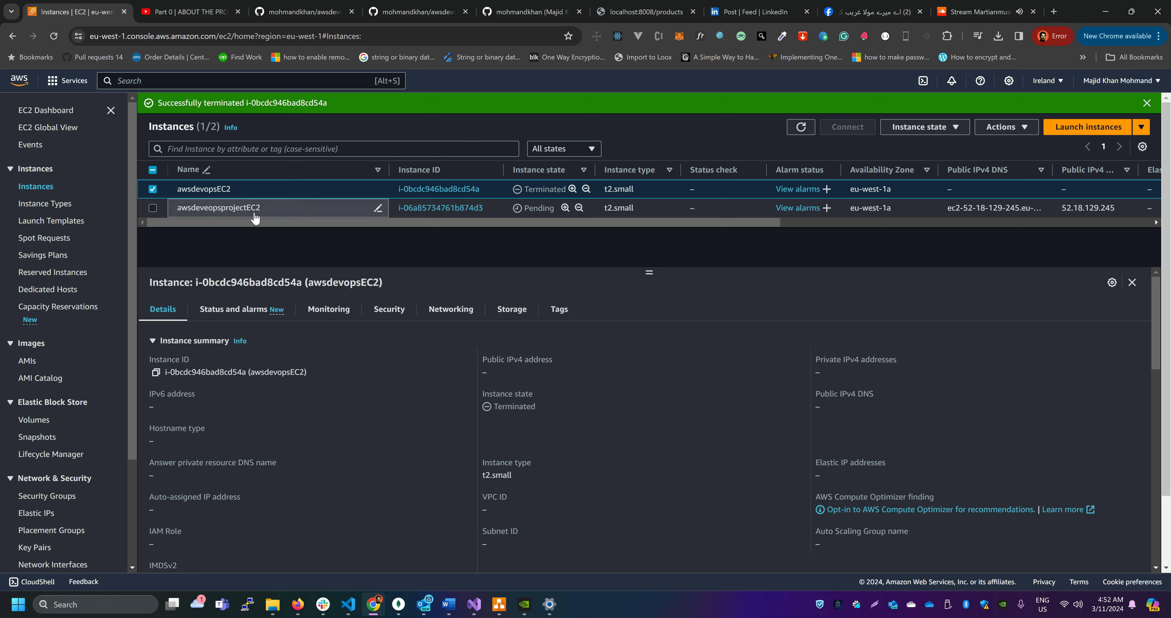
left_click(648, 206)
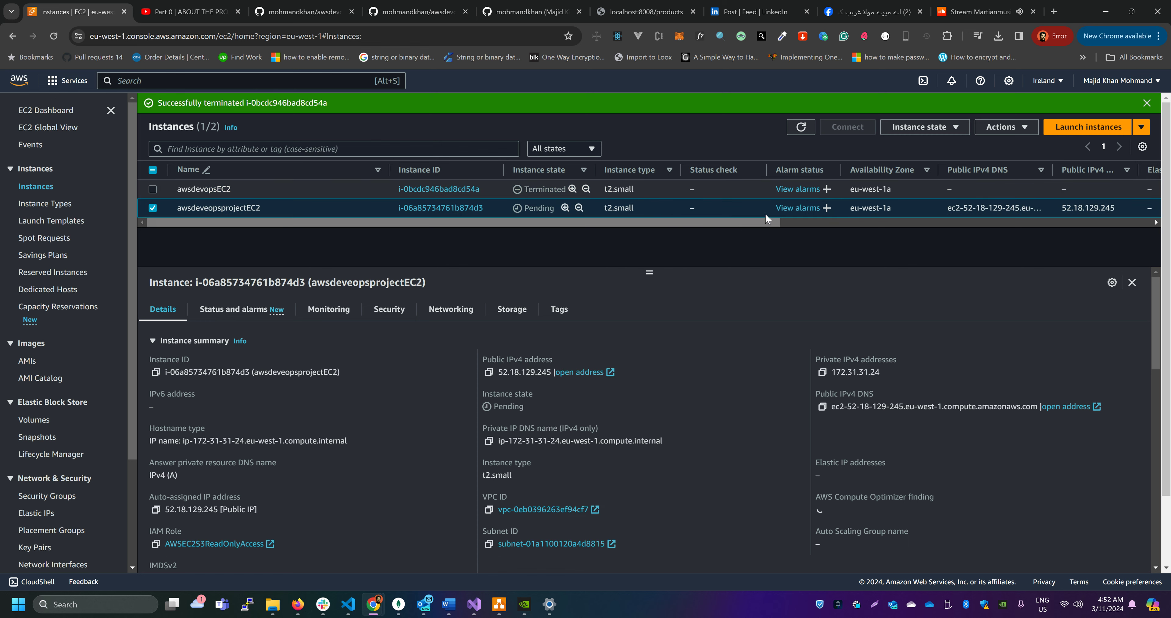
left_click(802, 127)
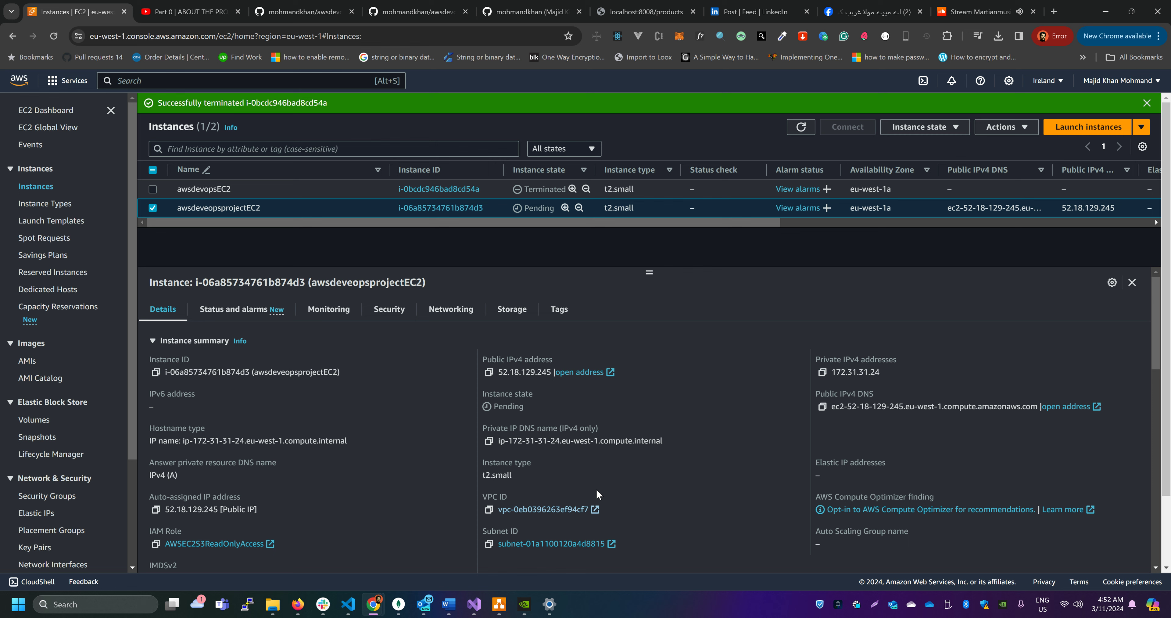
left_click(801, 131)
Switch to the AWS-CICD-AUTOSCALE.drawio diagram in draw.io and examine the EC2 instances in the target group
left_click(507, 603)
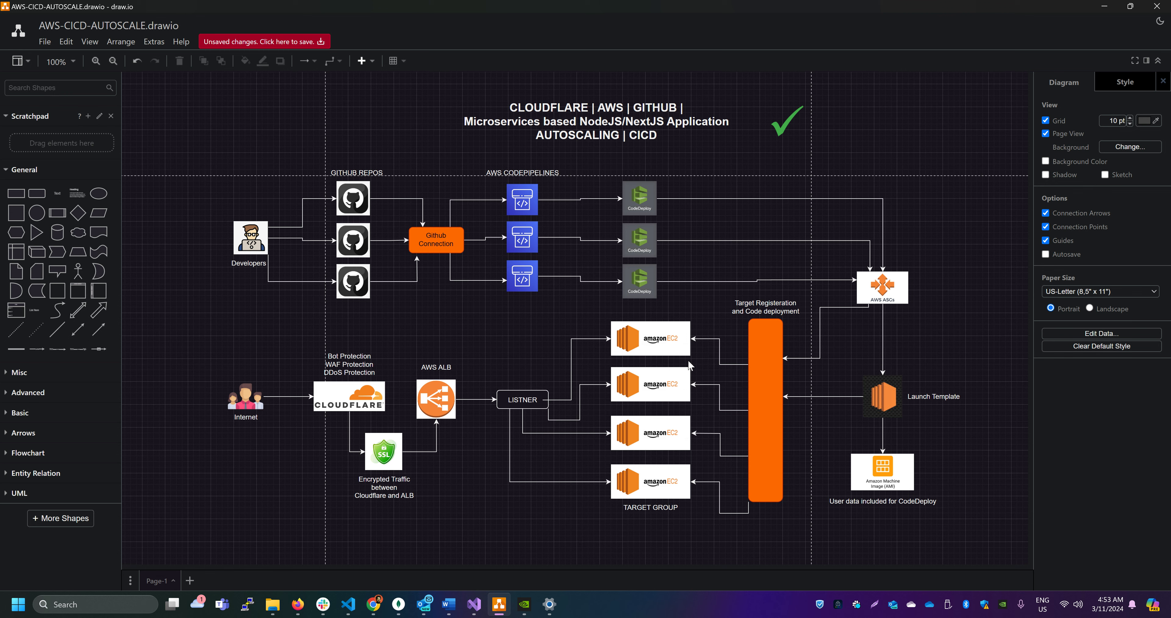
left_click(666, 337)
left_click(569, 312)
left_click(636, 380)
left_click(665, 344)
left_click(617, 376)
View the awsdevopsprojectsample repository on GitHub in Chrome and return to the first EC2 instance in the draw.io diagram
key("alt+Tab")
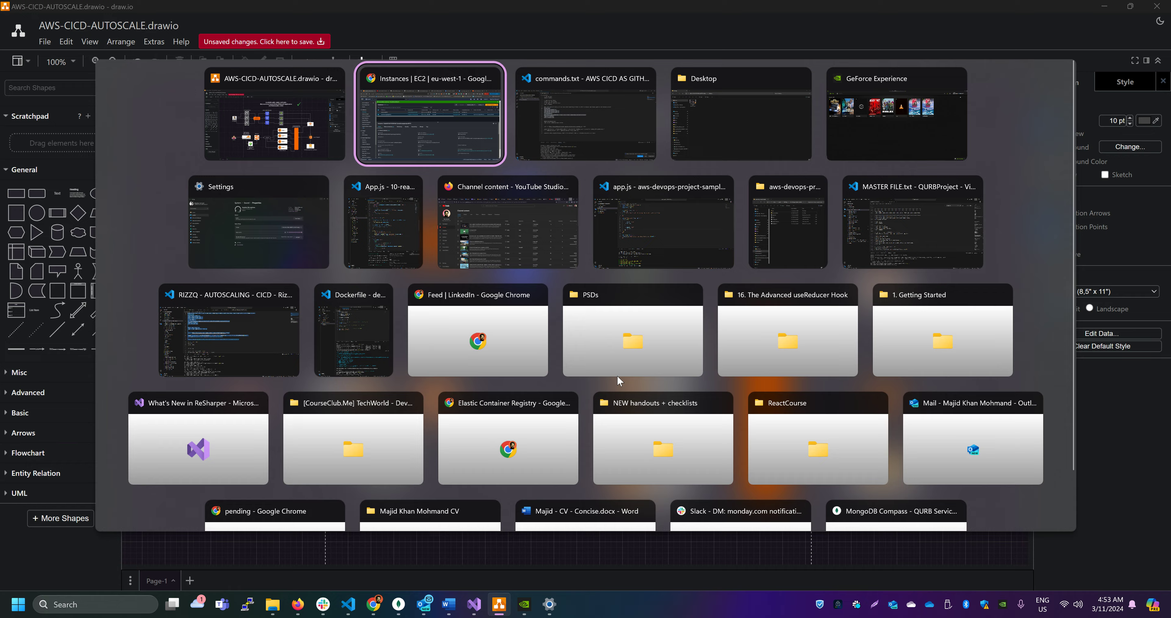
left_click(304, 13)
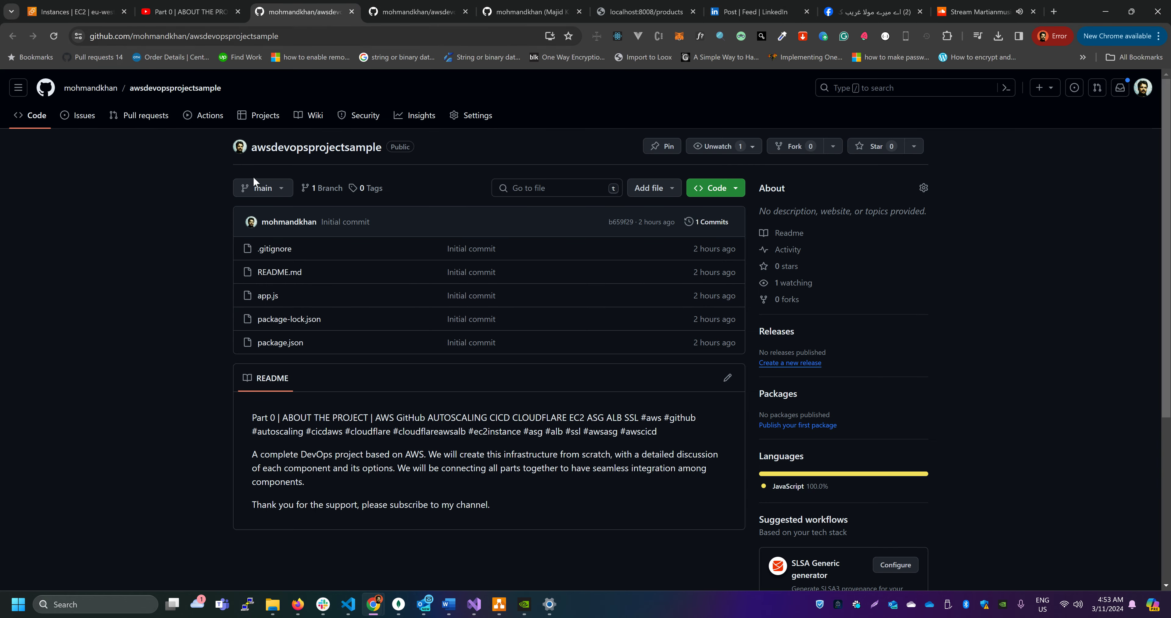
key("alt+Tab")
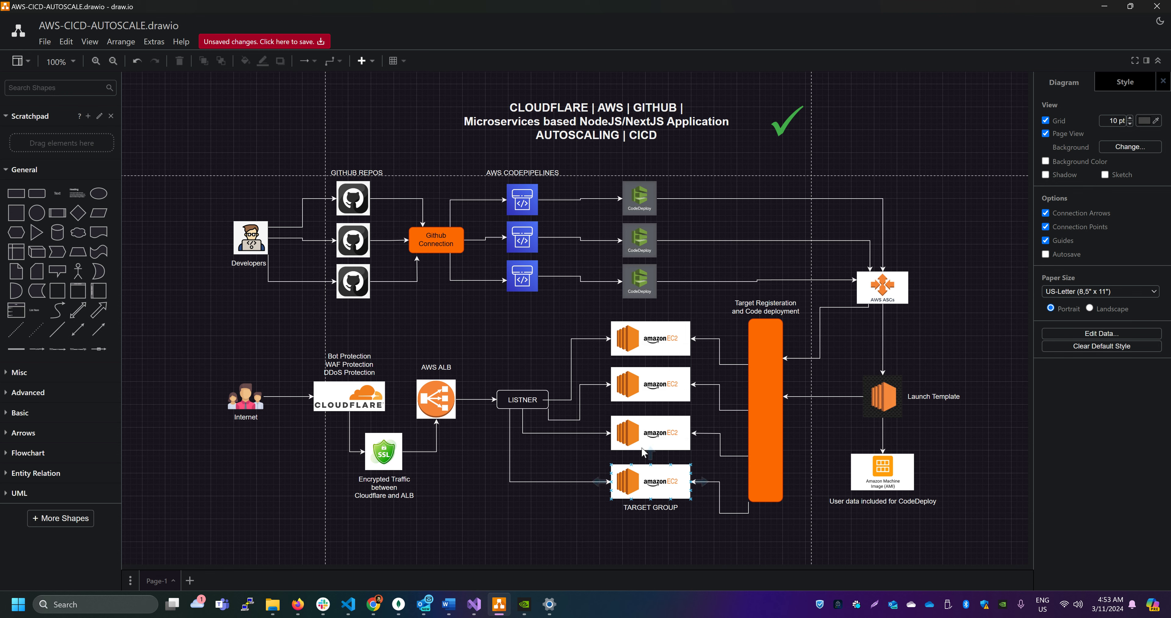
left_click(662, 343)
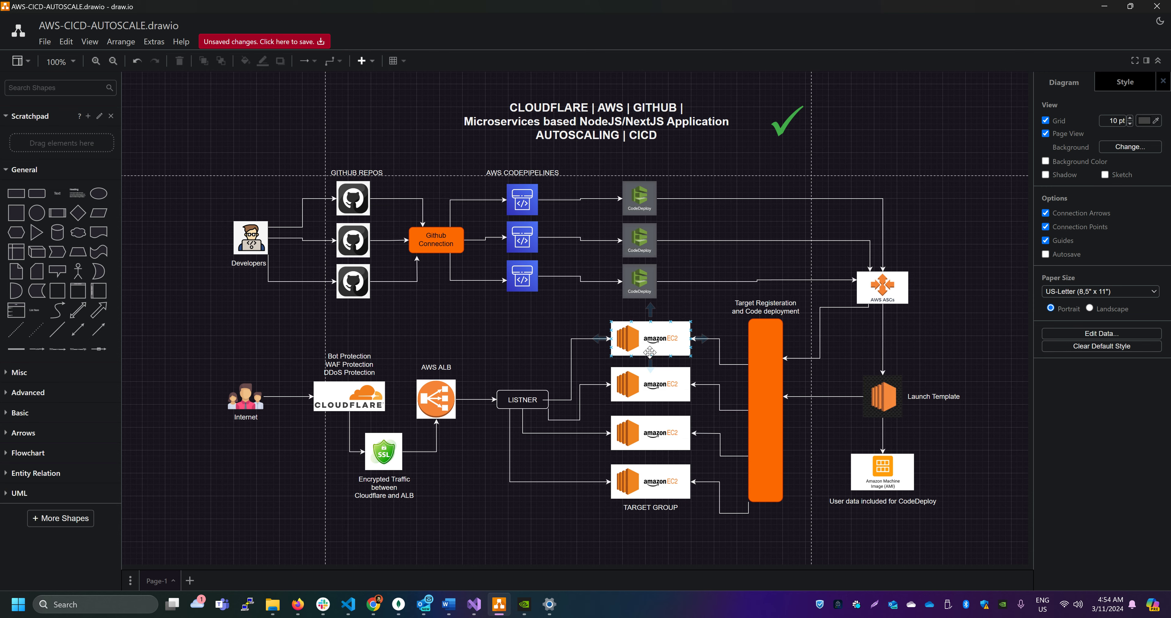
Return to the EC2 instances list in Chrome, refresh it and view the security rules of awsdeveopsprojectEC2
key("alt+Tab")
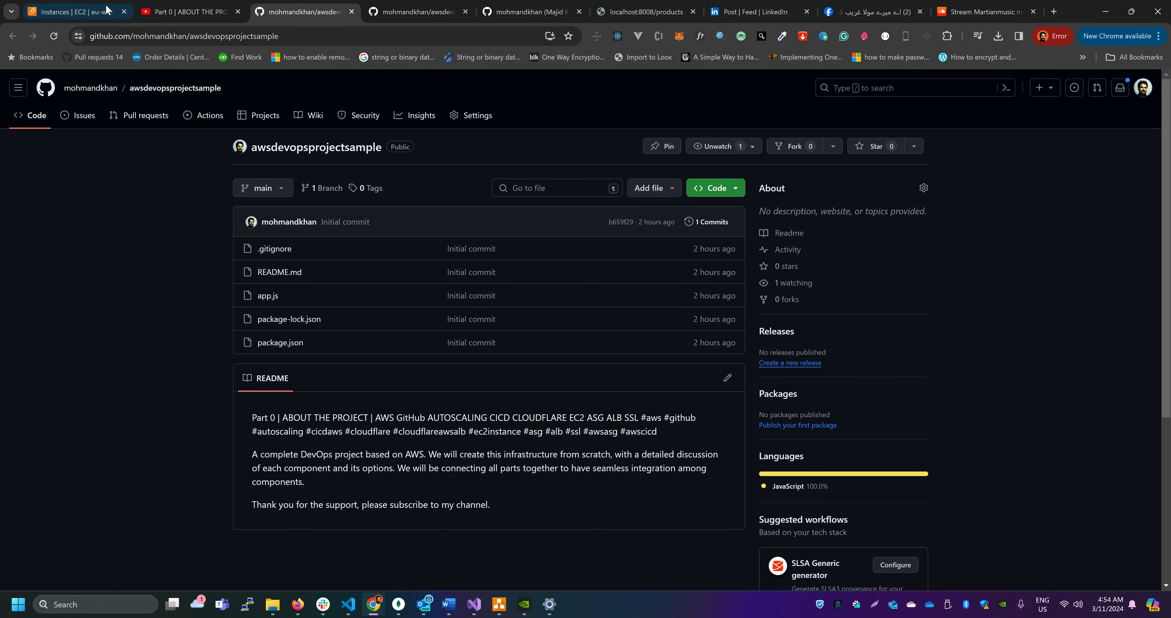
left_click(106, 10)
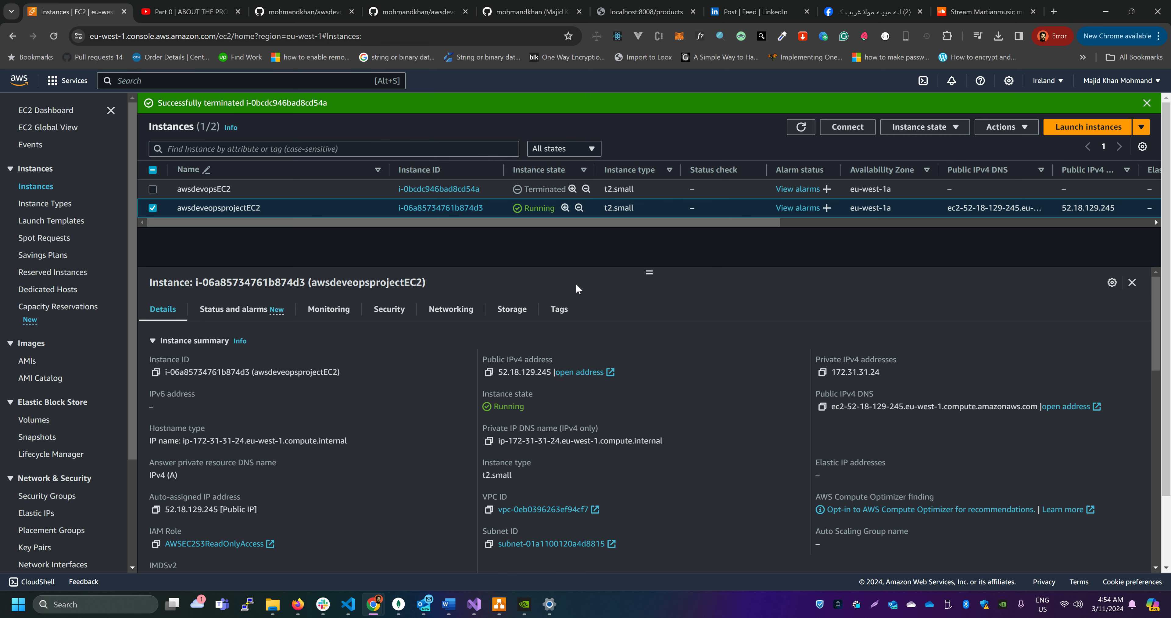
left_click(802, 128)
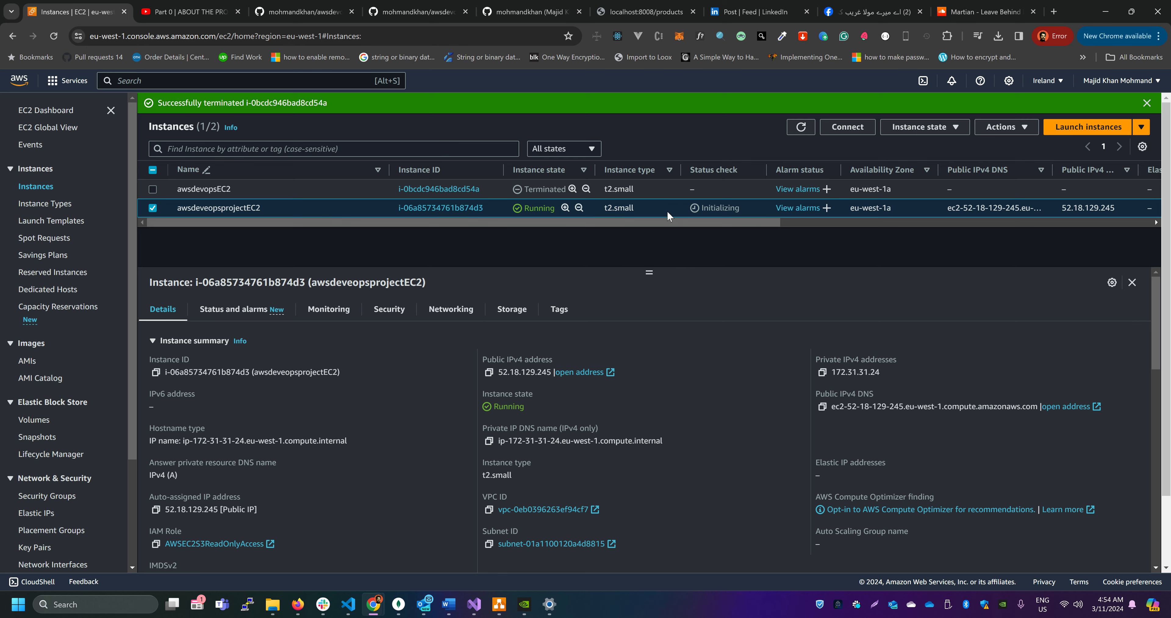
left_click(388, 309)
scroll(610, 391, "down", 1)
scroll(610, 391, "down", 2)
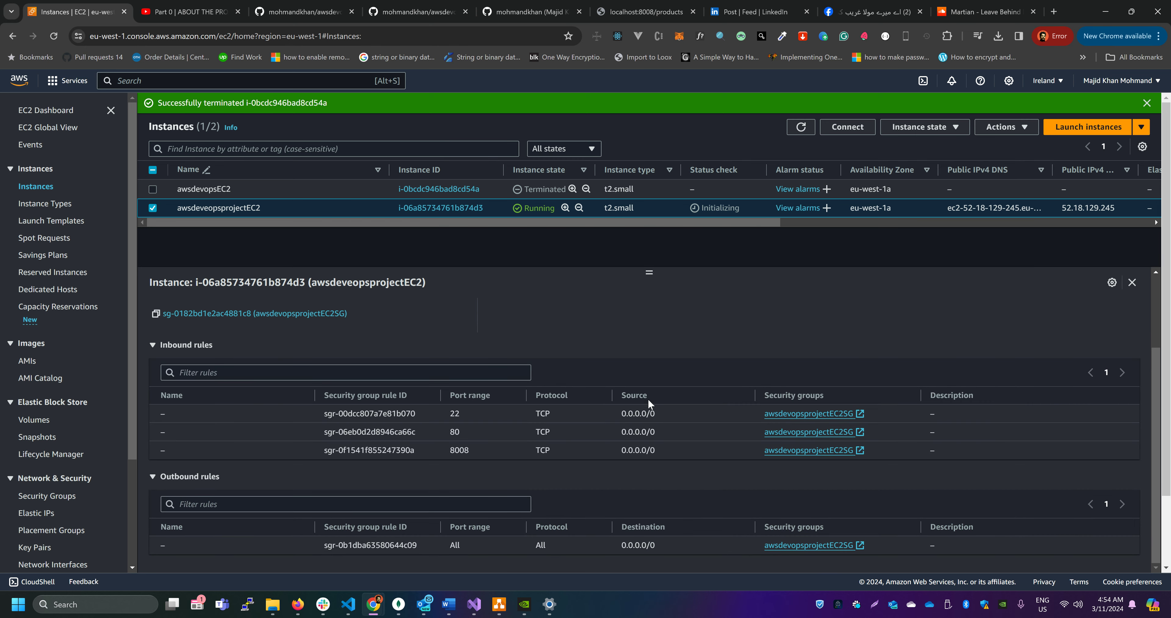
scroll(736, 460, "up", 1)
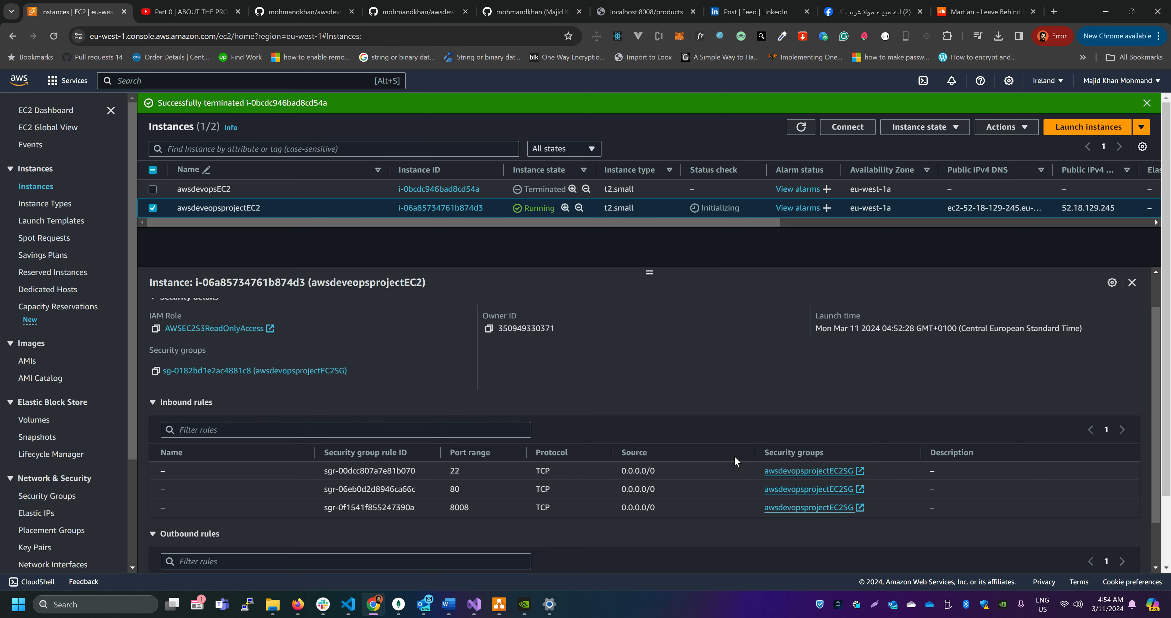
scroll(585, 471, "down", 1)
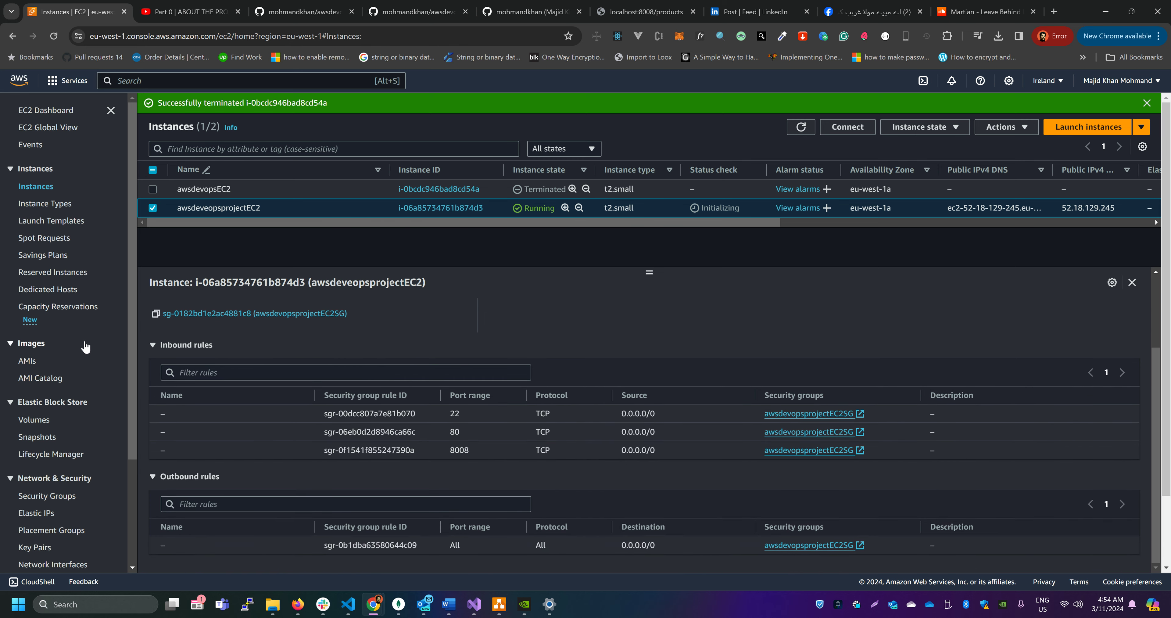
Open the Security Groups list, refresh it and view the inbound rules of awsdevopsprojectEC2SG
scroll(80, 314, "down", 3)
left_click(60, 357)
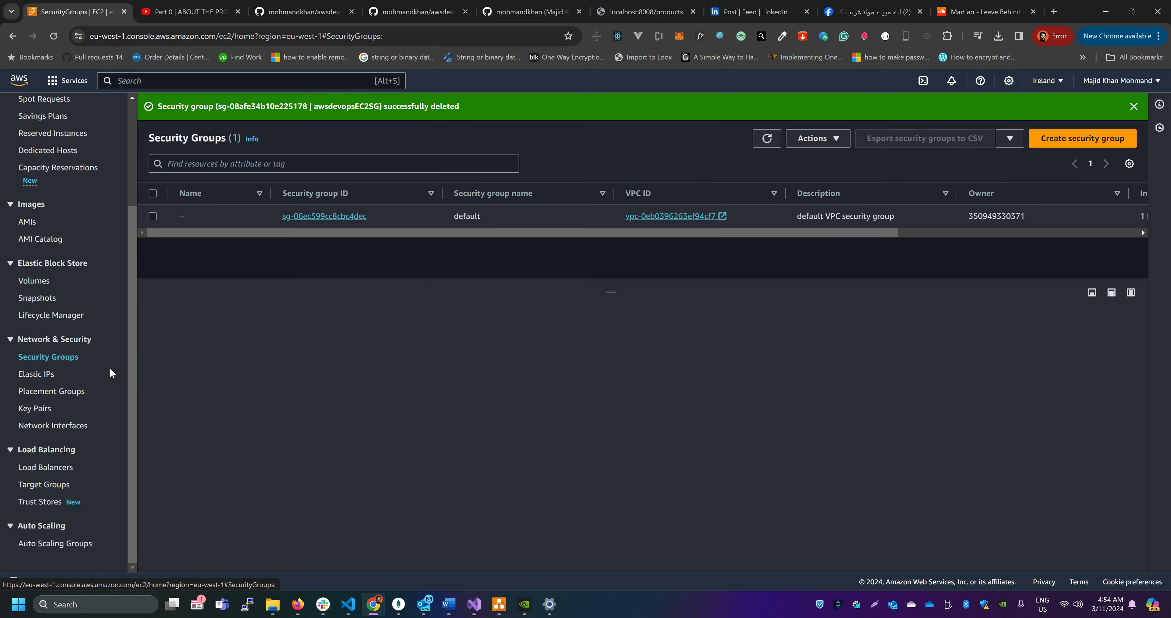
left_click(766, 138)
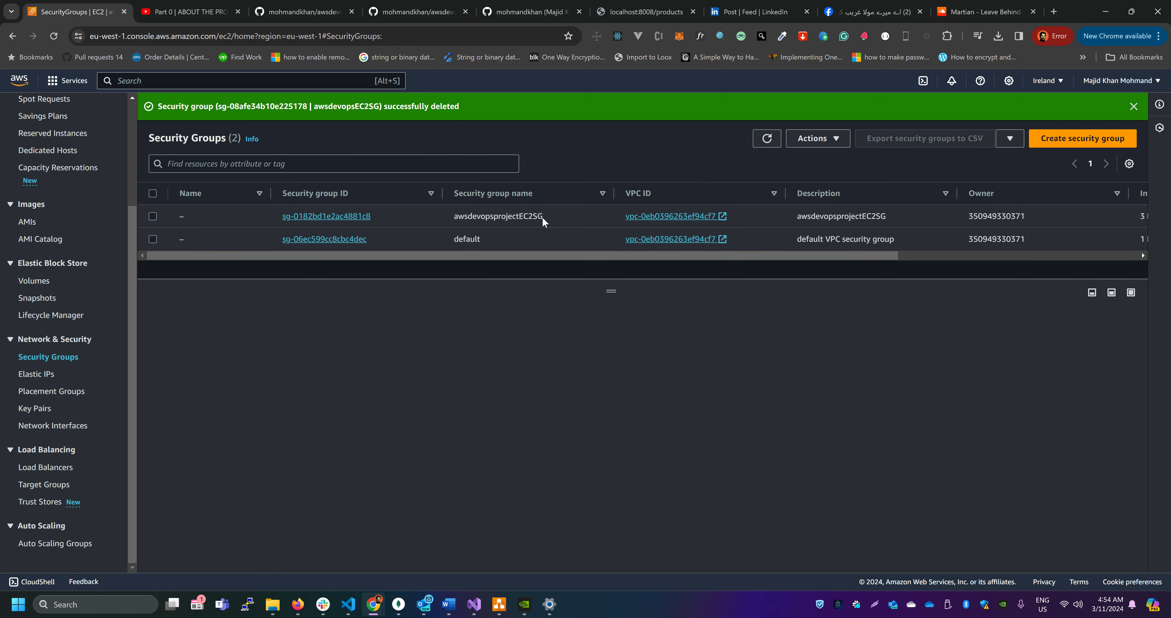
left_click_drag(544, 221, 453, 217)
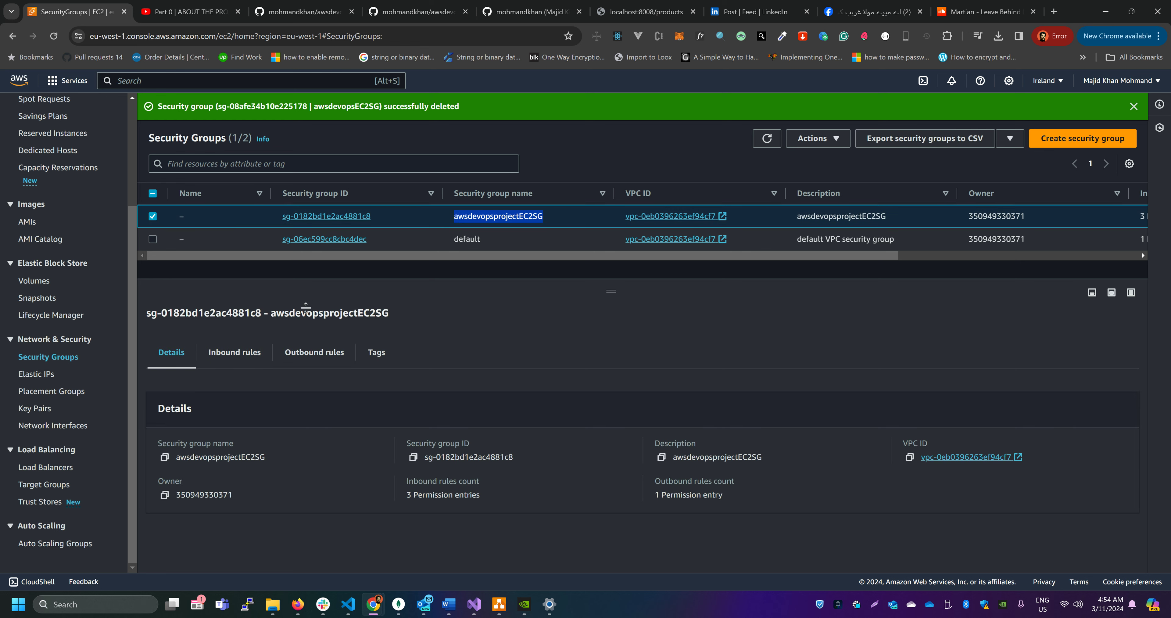
left_click(556, 219)
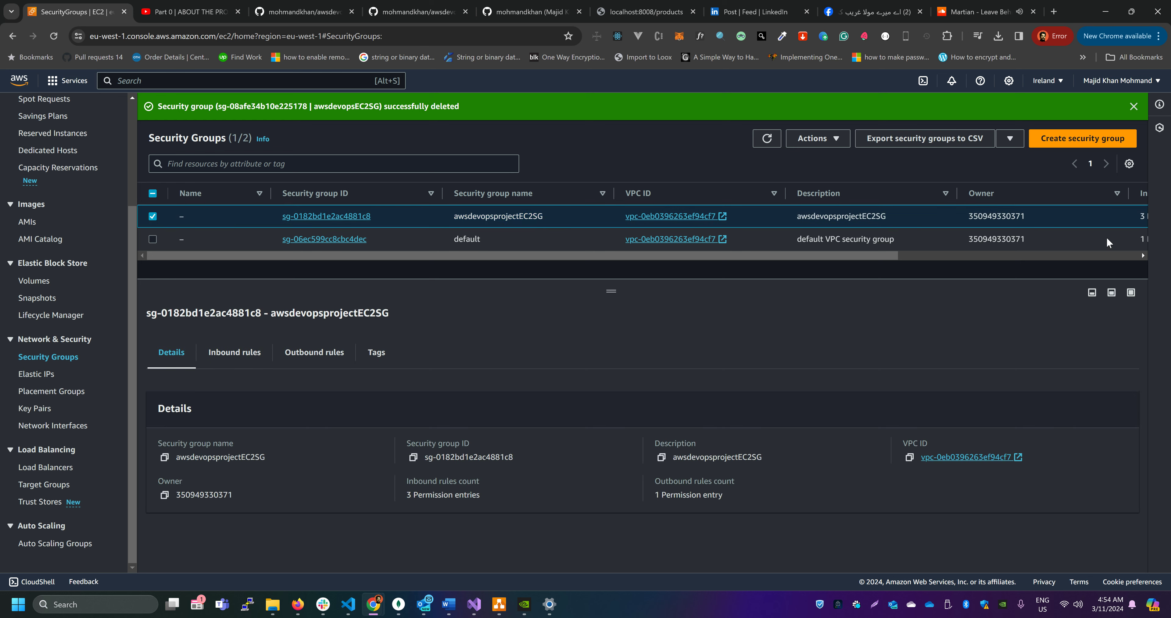
left_click(242, 358)
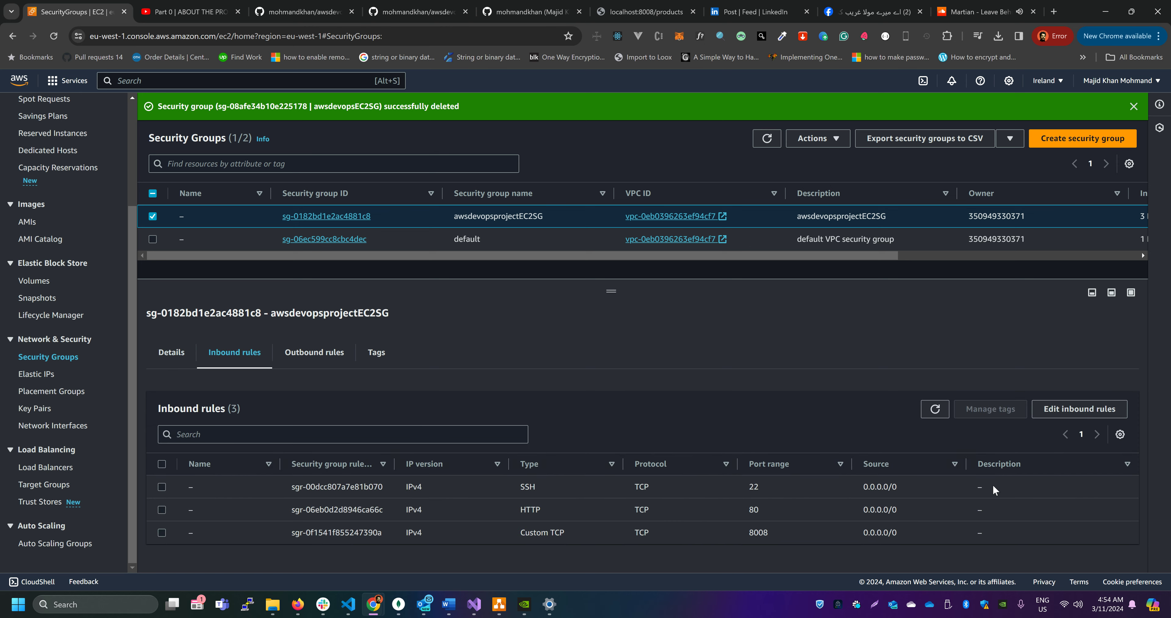
Open the inbound rules of awsdevopsprojectEC2SG for editing, cancel without changes and reselect the group in the Security Groups list
left_click(1109, 409)
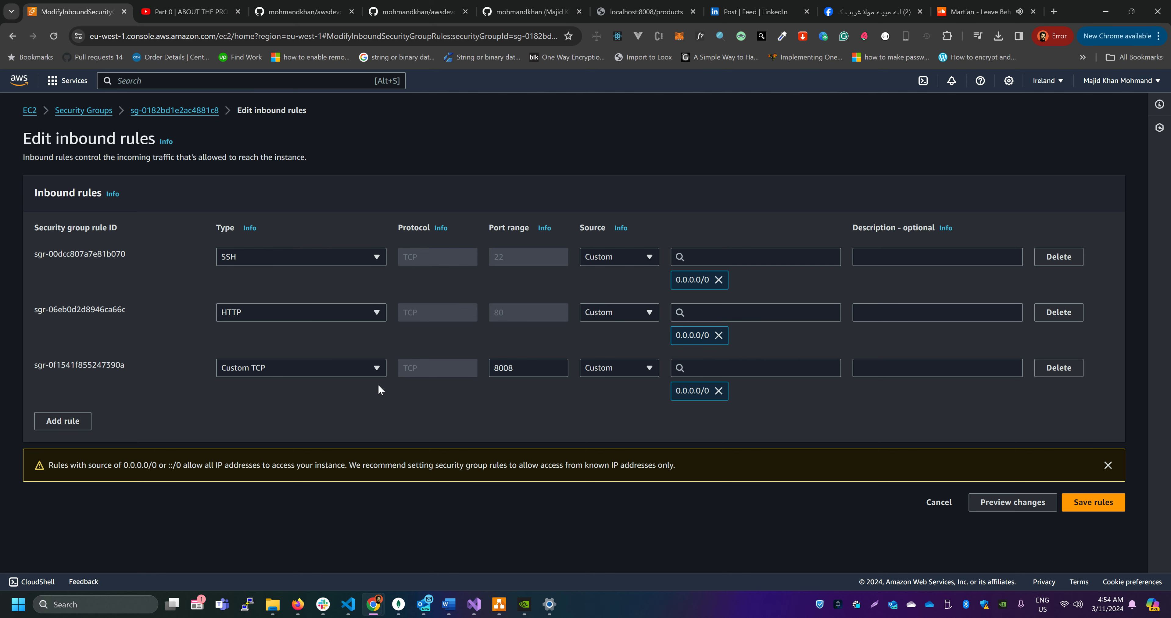
left_click(939, 503)
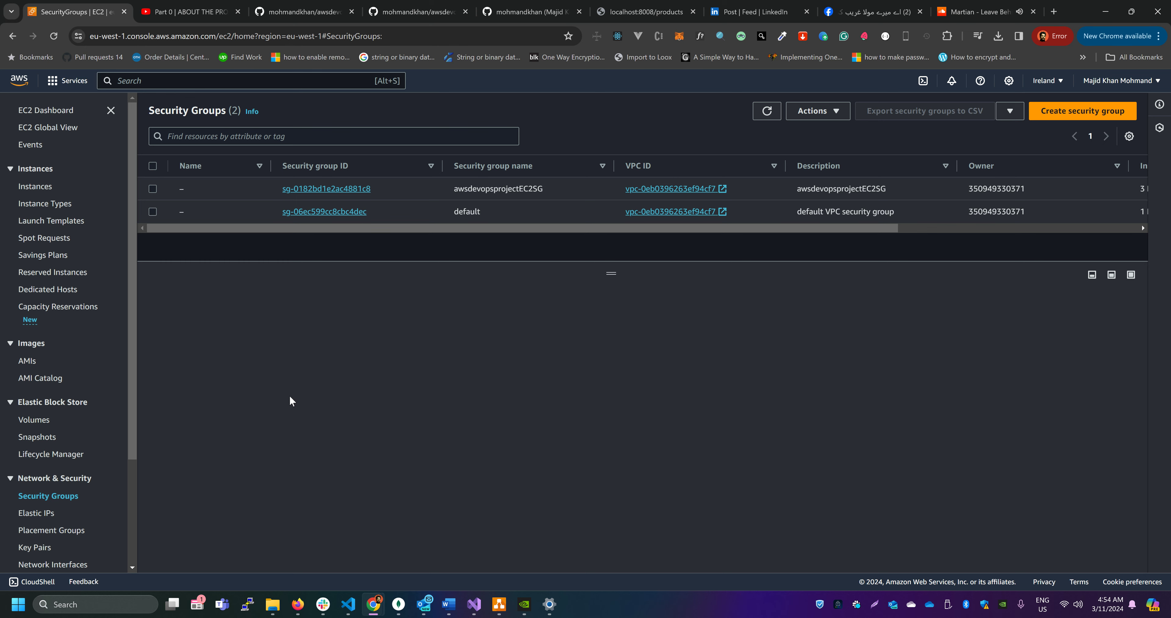
scroll(69, 441, "down", 3)
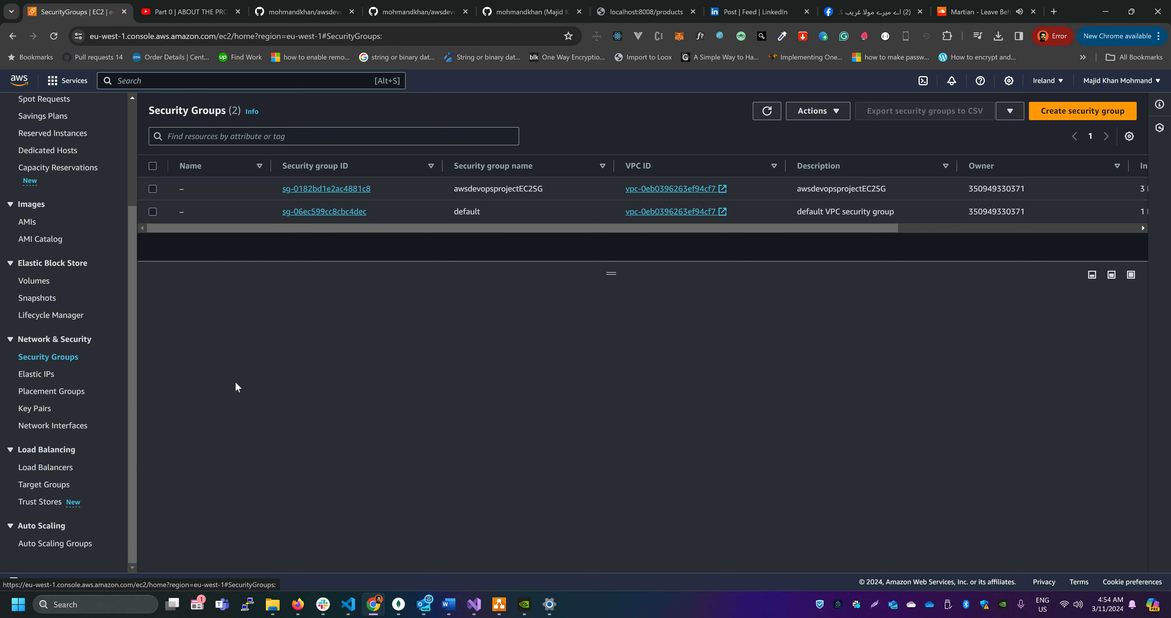
left_click_drag(529, 228, 442, 230)
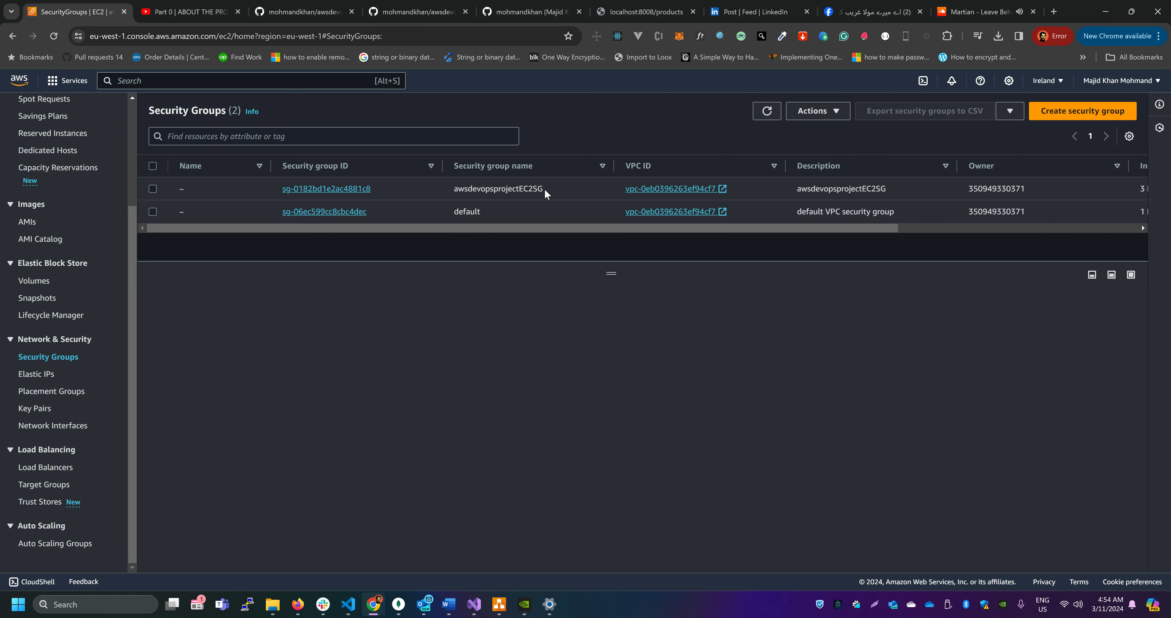
left_click_drag(545, 191, 454, 189)
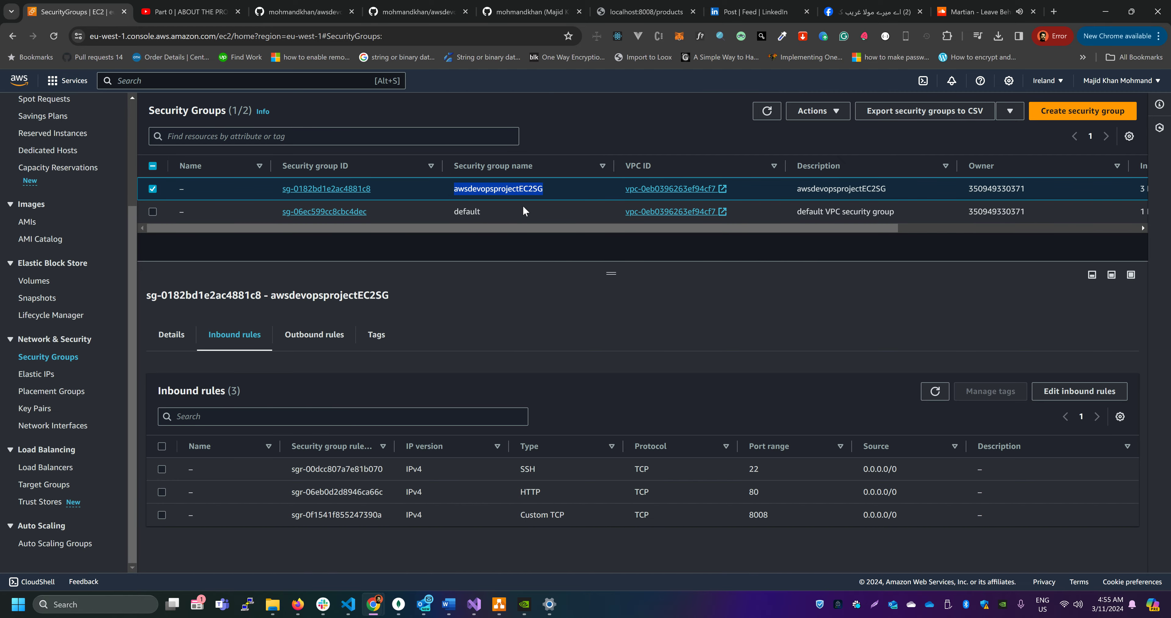
Examine the name and remaining columns of awsdevopsprojectEC2SG in the Security Groups list
left_click_drag(556, 226, 610, 228)
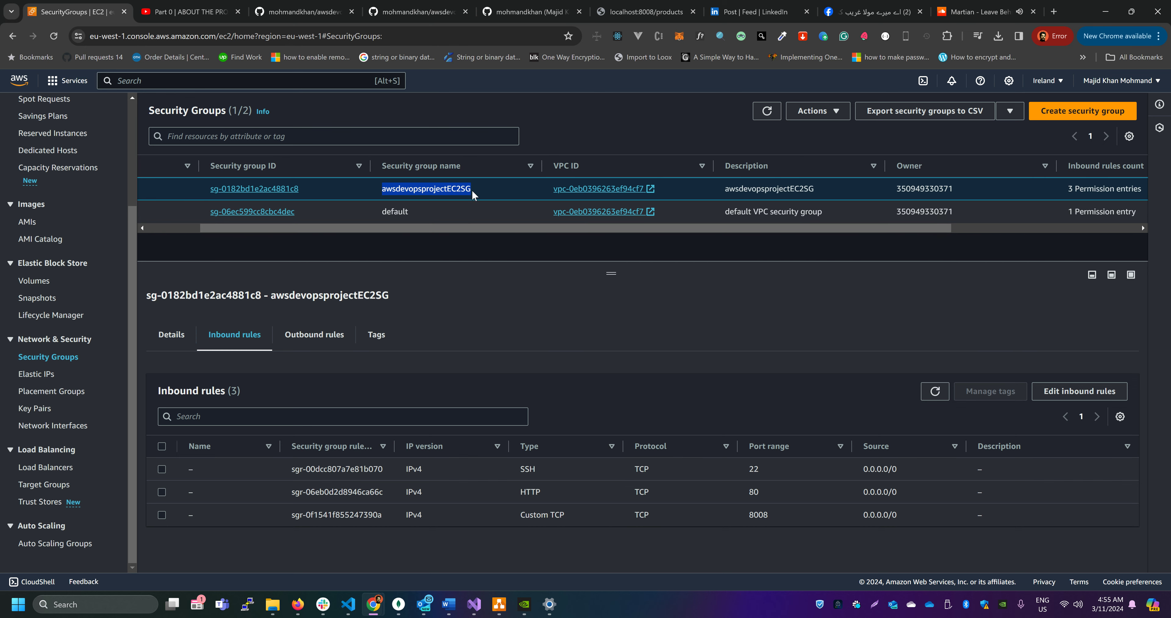
left_click_drag(472, 190, 379, 188)
left_click_drag(488, 225, 434, 232)
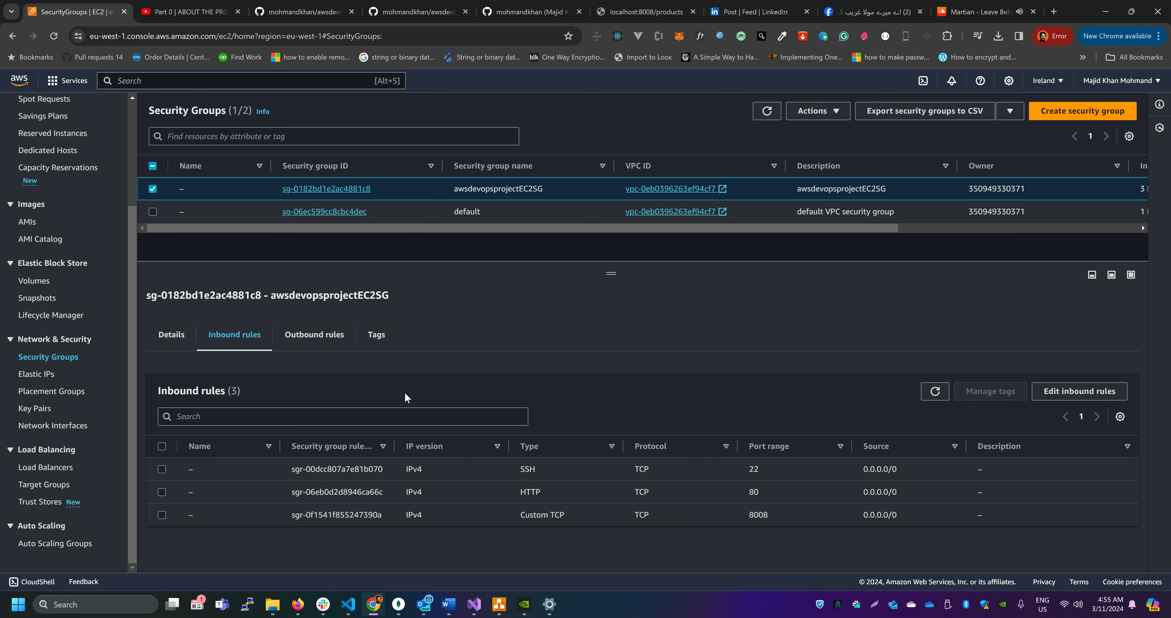
scroll(69, 321, "up", 3)
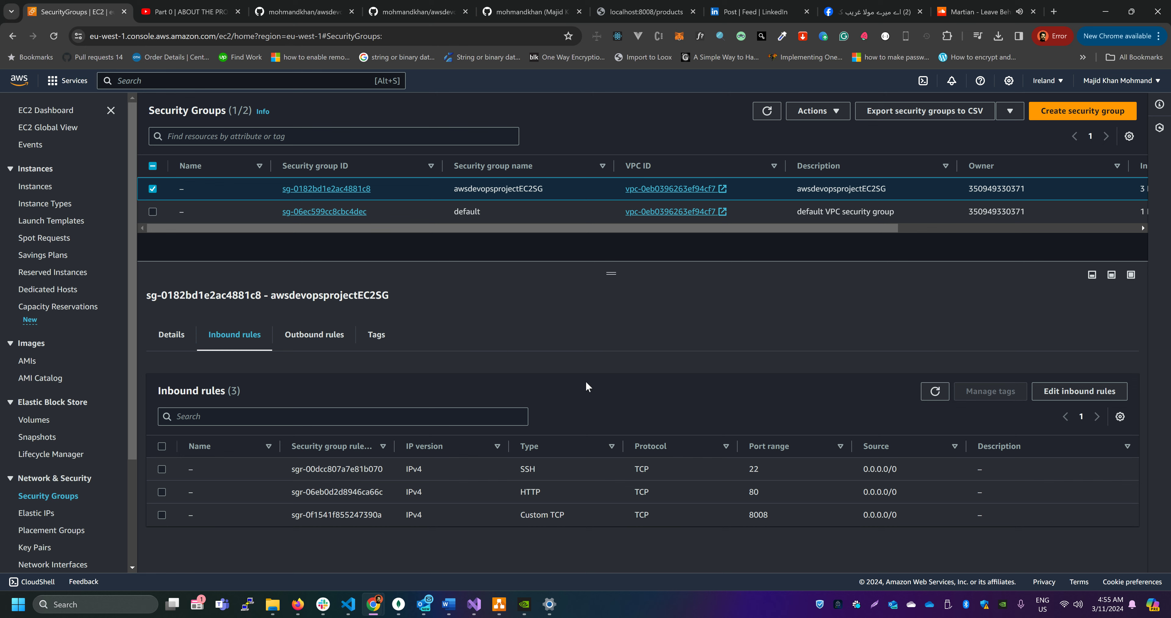
scroll(113, 435, "down", 2)
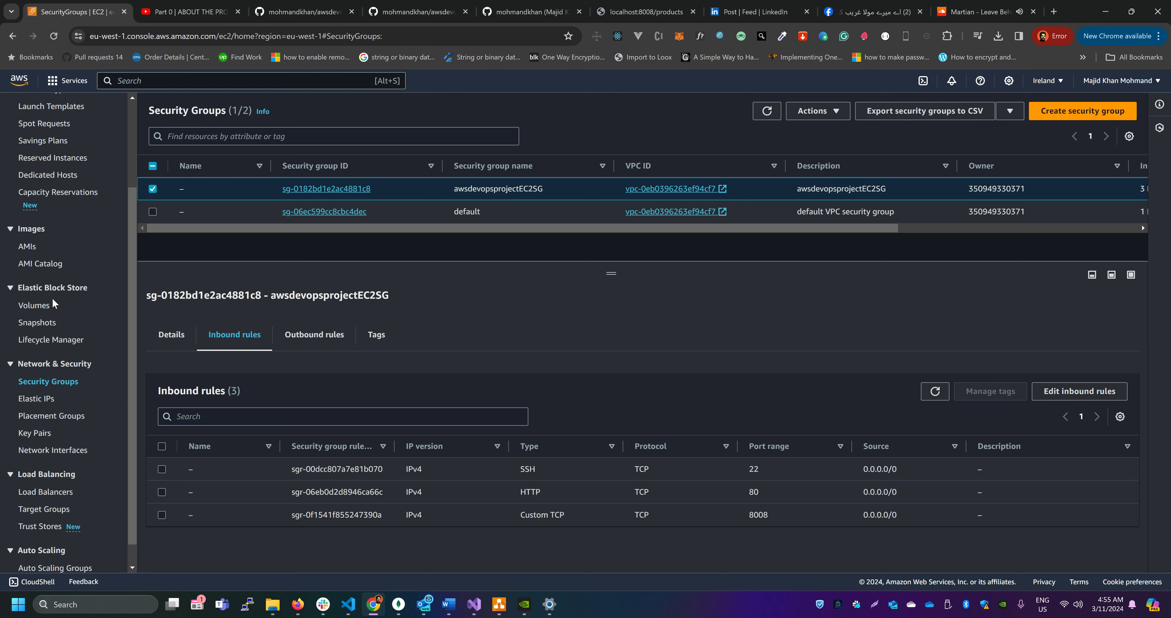
scroll(53, 301, "up", 2)
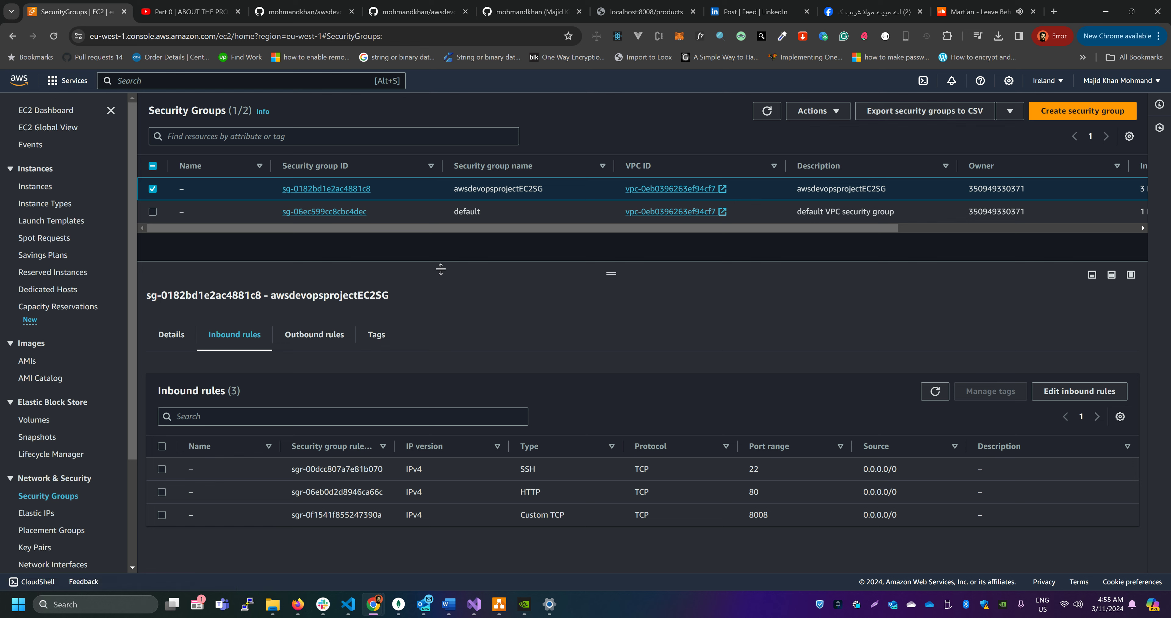
Return to the EC2 instances list and refresh it to examine the status check of awsdeveopsprojectEC2
left_click(41, 193)
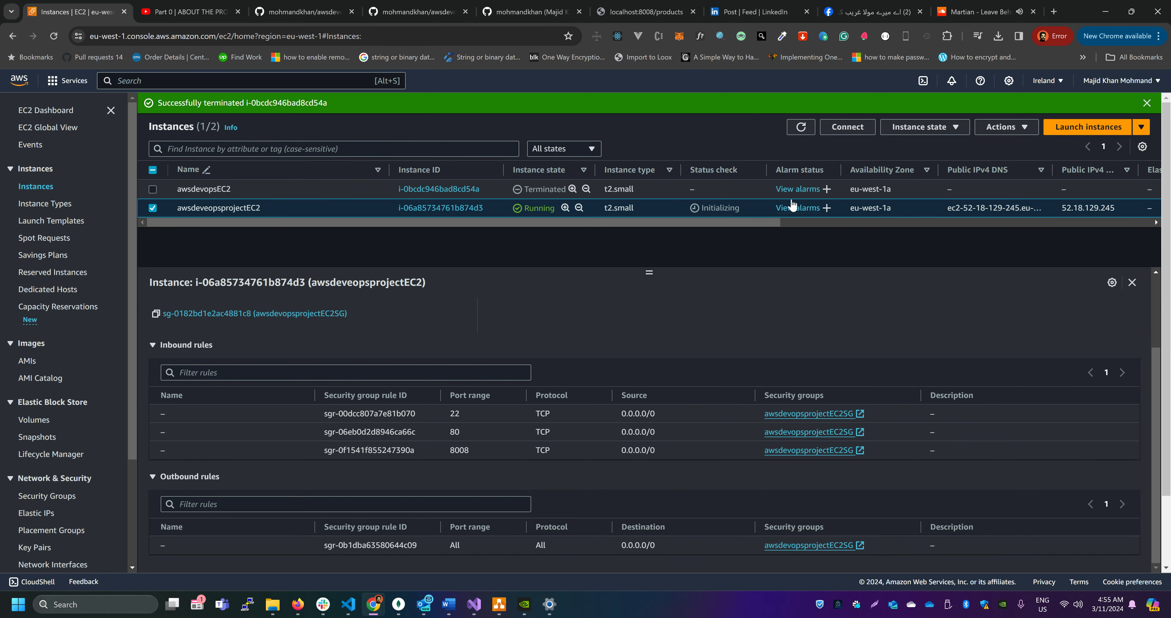
left_click(801, 127)
left_click_drag(581, 223, 485, 223)
left_click_drag(742, 213, 674, 227)
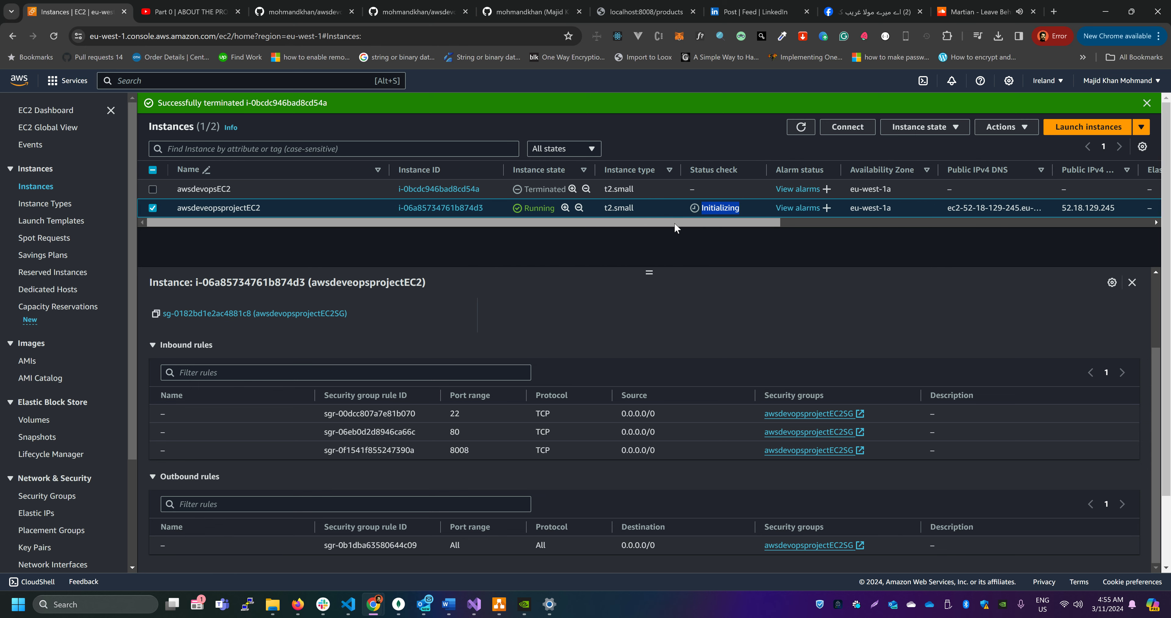
left_click(802, 132)
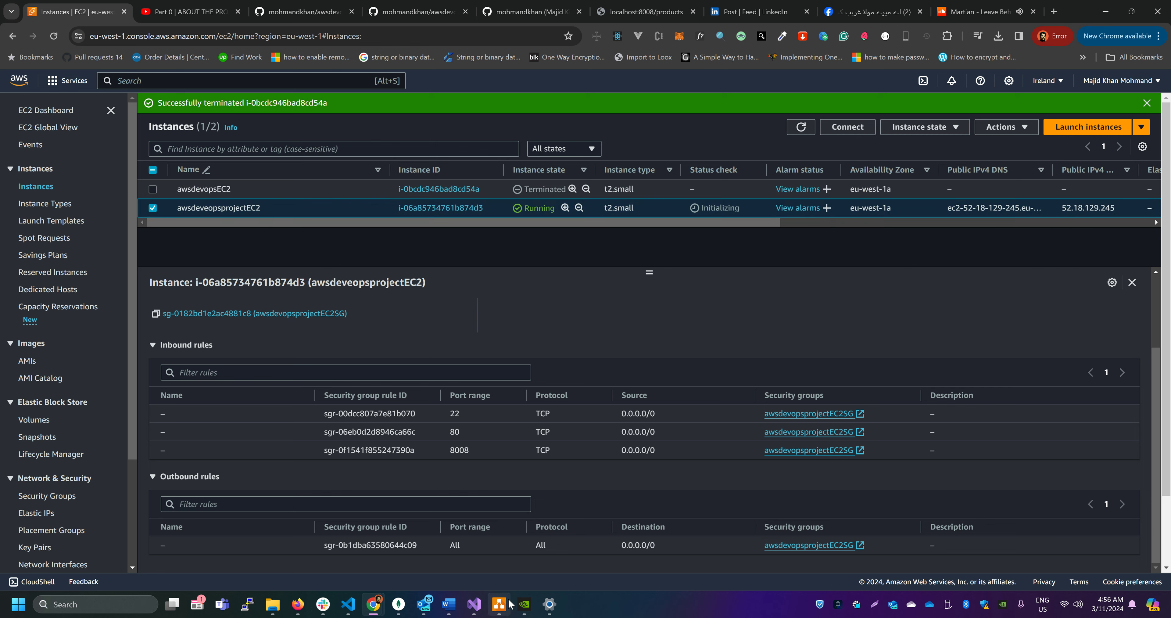
View the first EC2 instance in the draw.io diagram, then return to Chrome and refresh the instances list
left_click(499, 604)
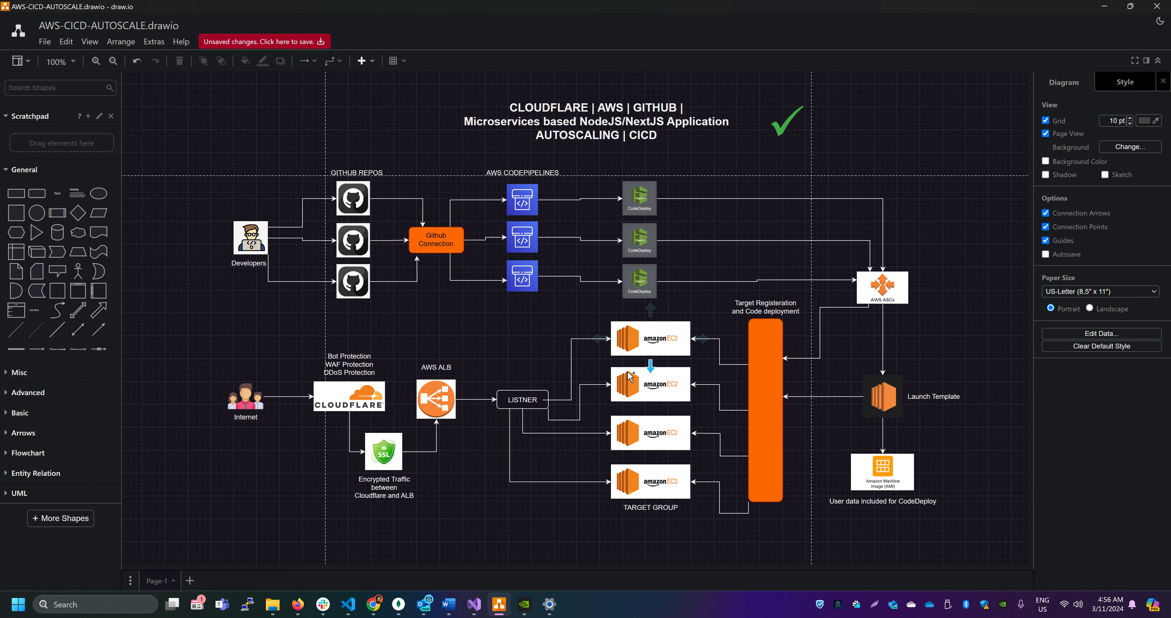
left_click(660, 351)
key("alt+Tab")
left_click(801, 127)
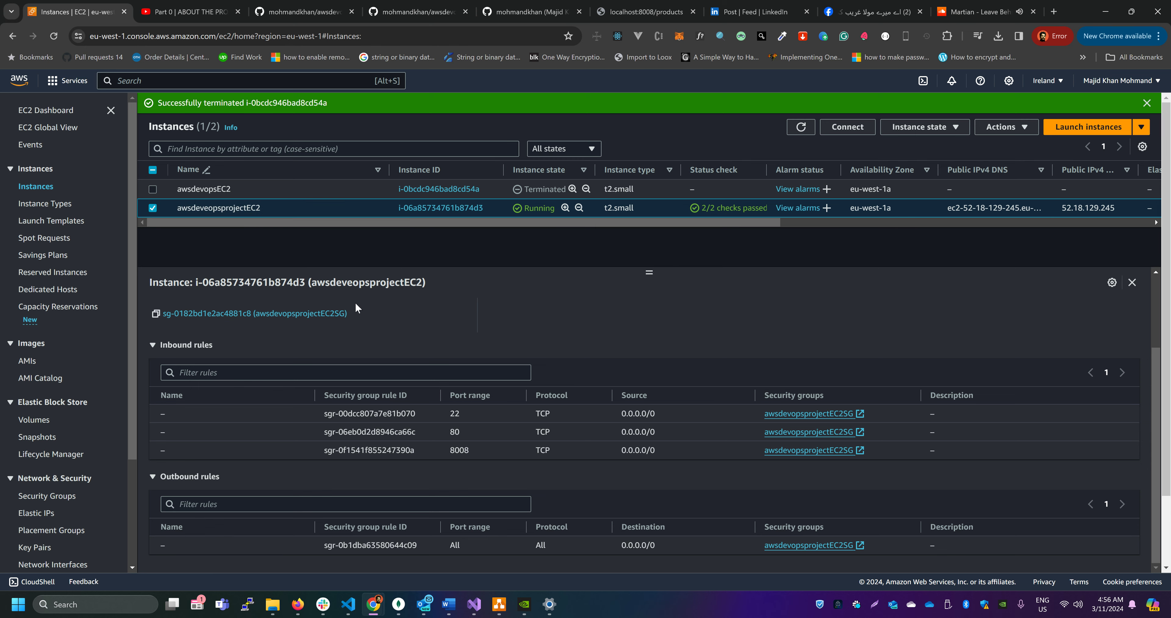
Copy the public IPv4 address from the details of awsdeveopsprojectEC2 and enter it as the host name in PuTTY
scroll(272, 381, "up", 2)
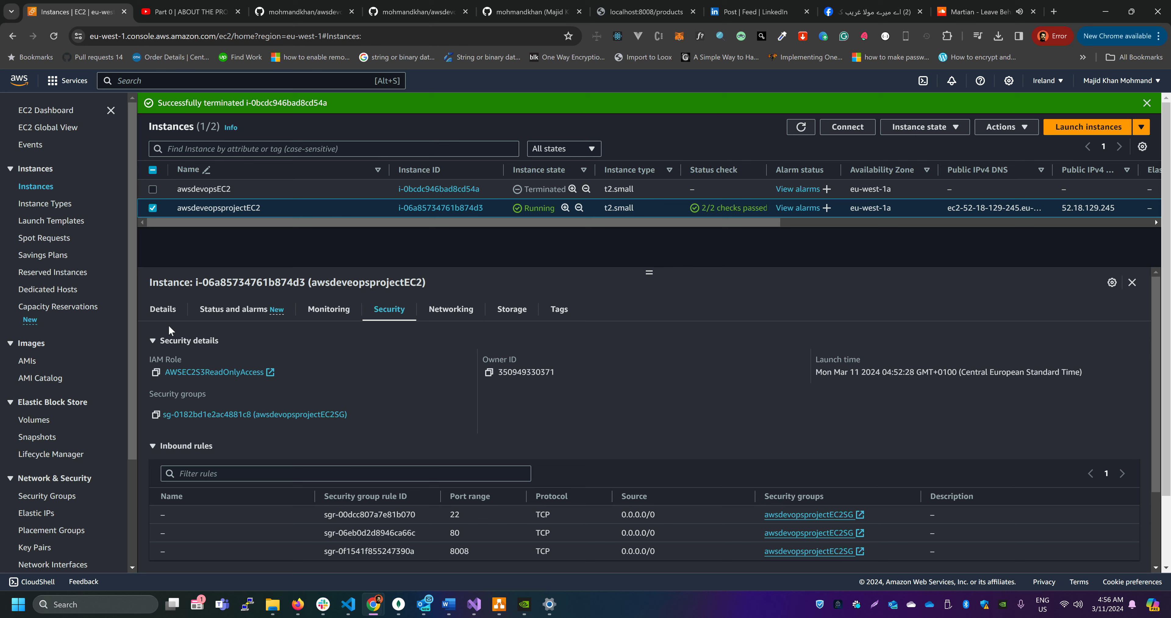
left_click(161, 314)
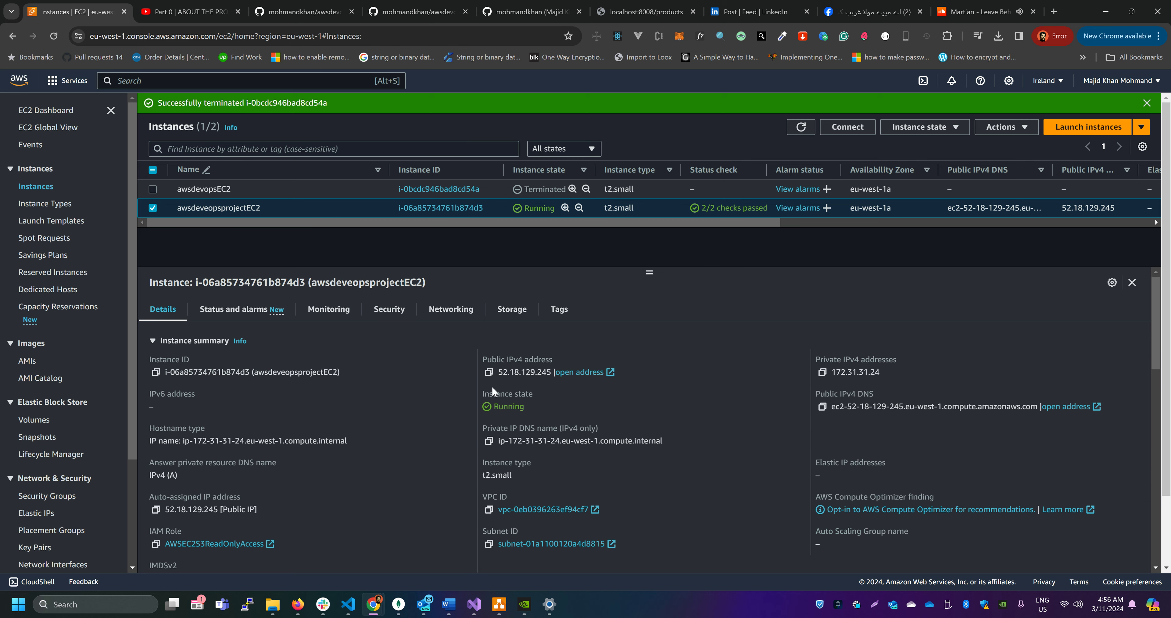
left_click(489, 372)
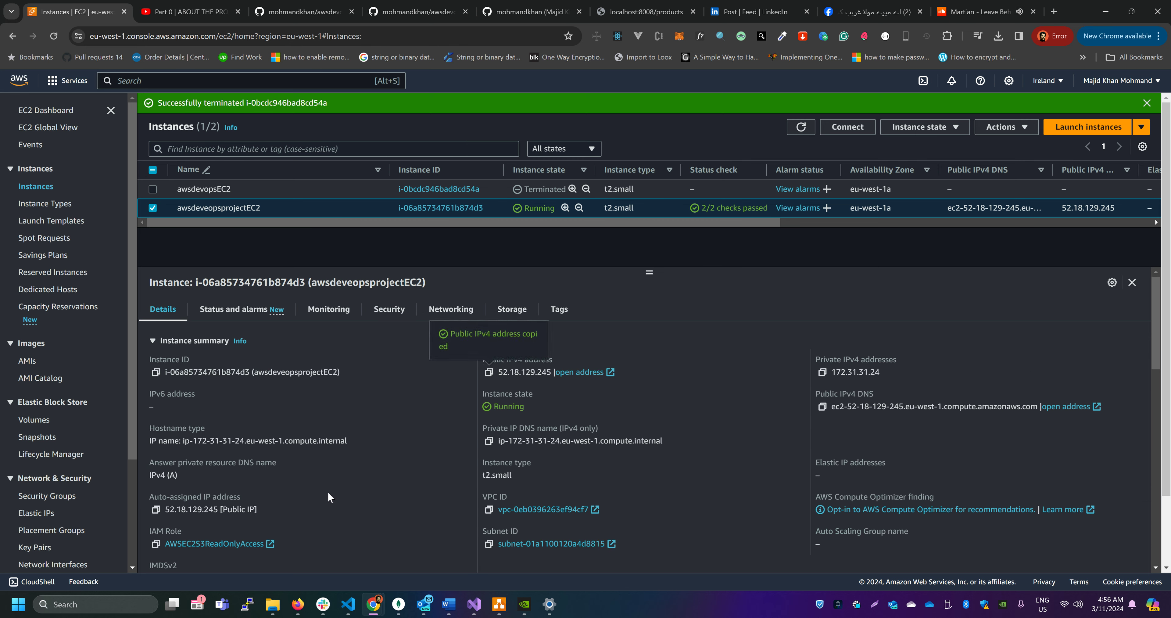
left_click(249, 605)
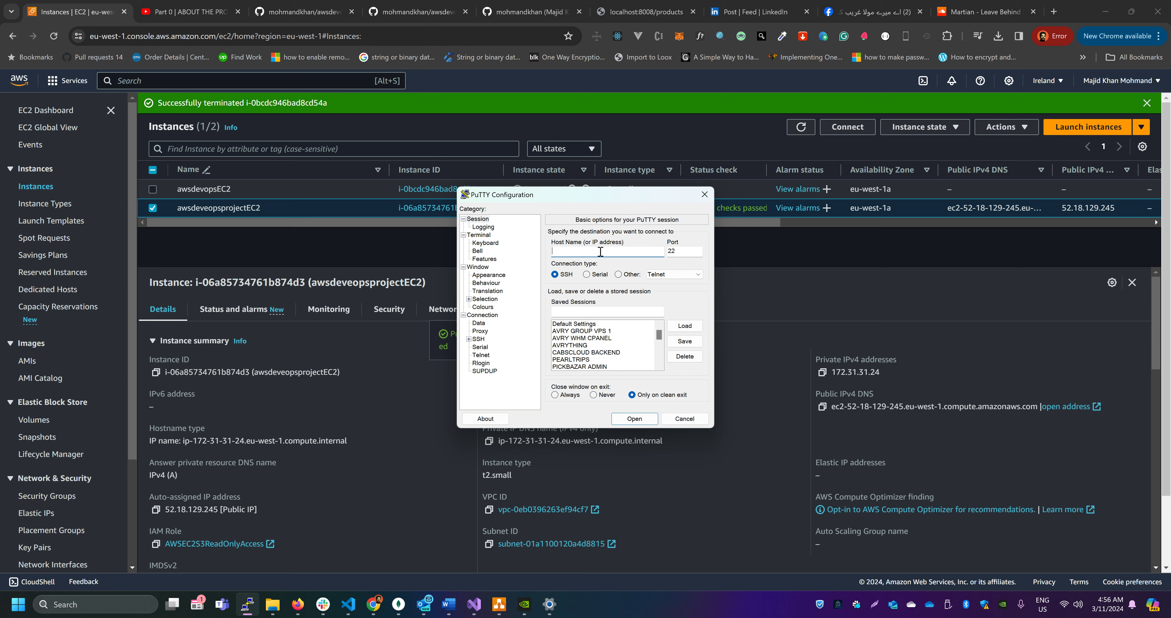
key("ctrl+v")
Set awsdeveopsprojectEC2KEY.ppk from the Desktop as the private key file for SSH authentication
left_click(469, 339)
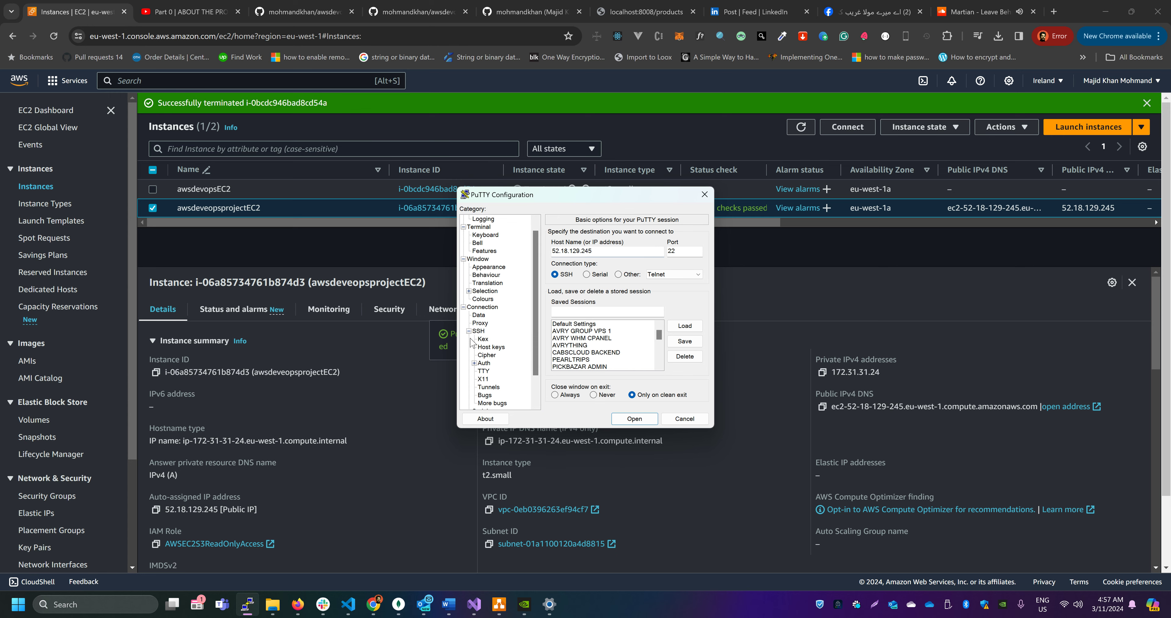
left_click(475, 363)
left_click(499, 371)
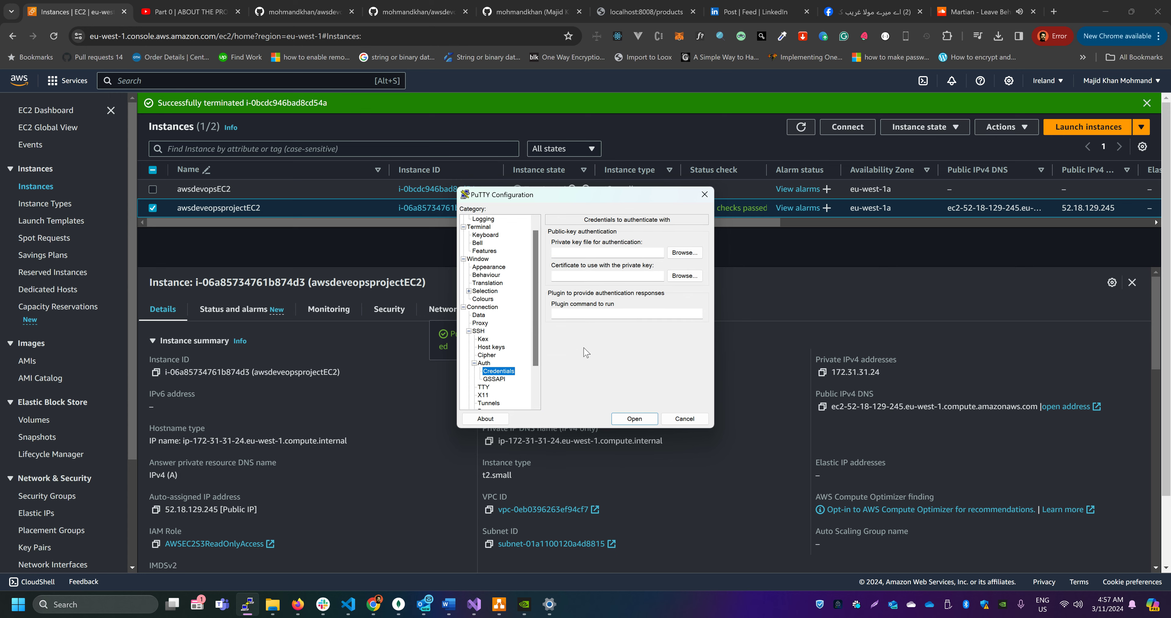
left_click(685, 252)
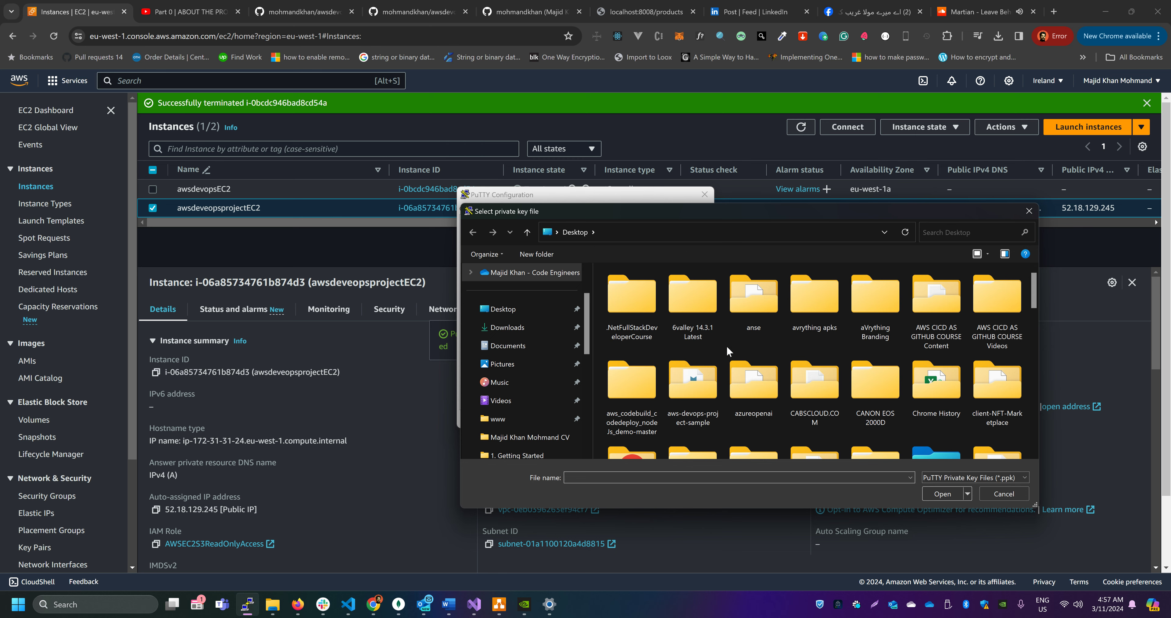
scroll(958, 340, "down", 5)
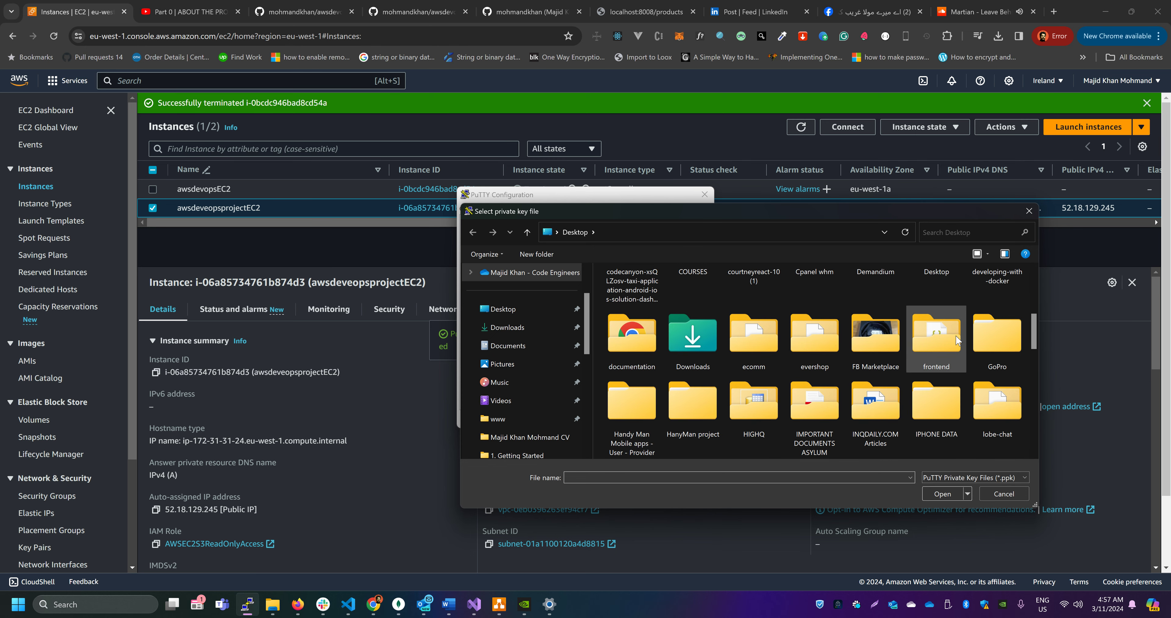
scroll(888, 297, "down", 5)
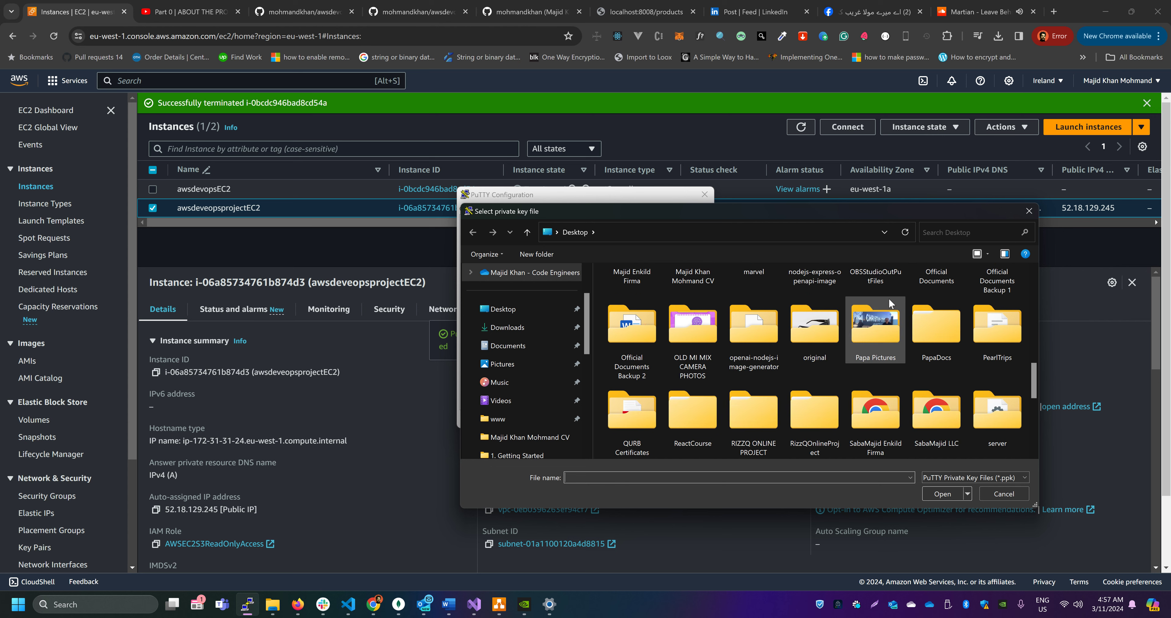
scroll(889, 297, "down", 3)
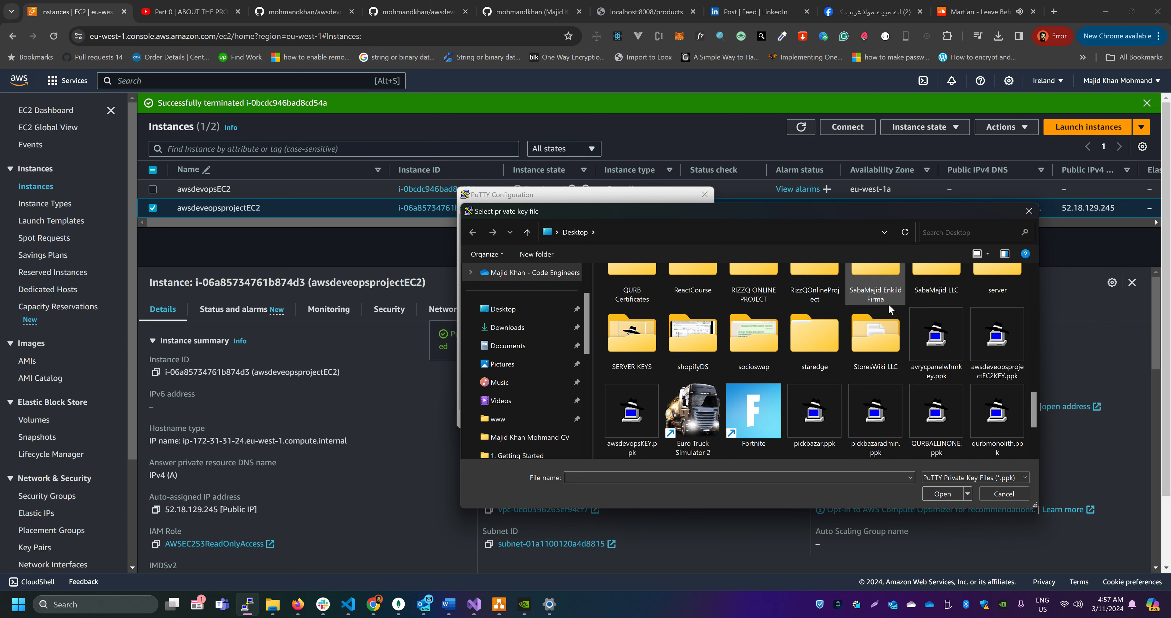
scroll(881, 349, "down", 2)
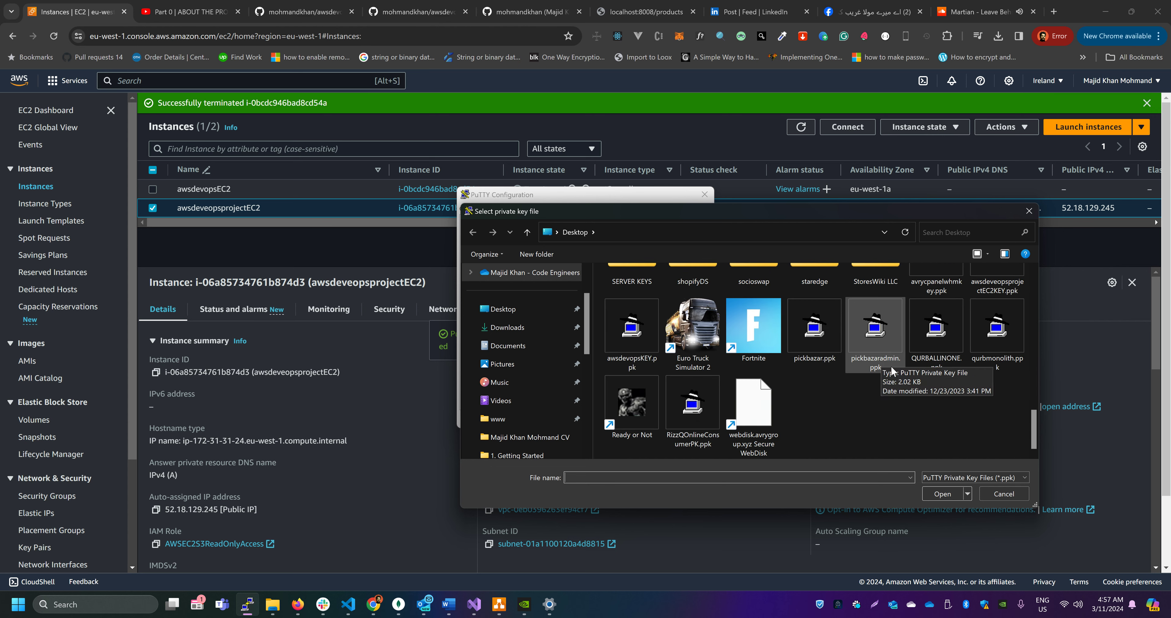
scroll(942, 419, "up", 1)
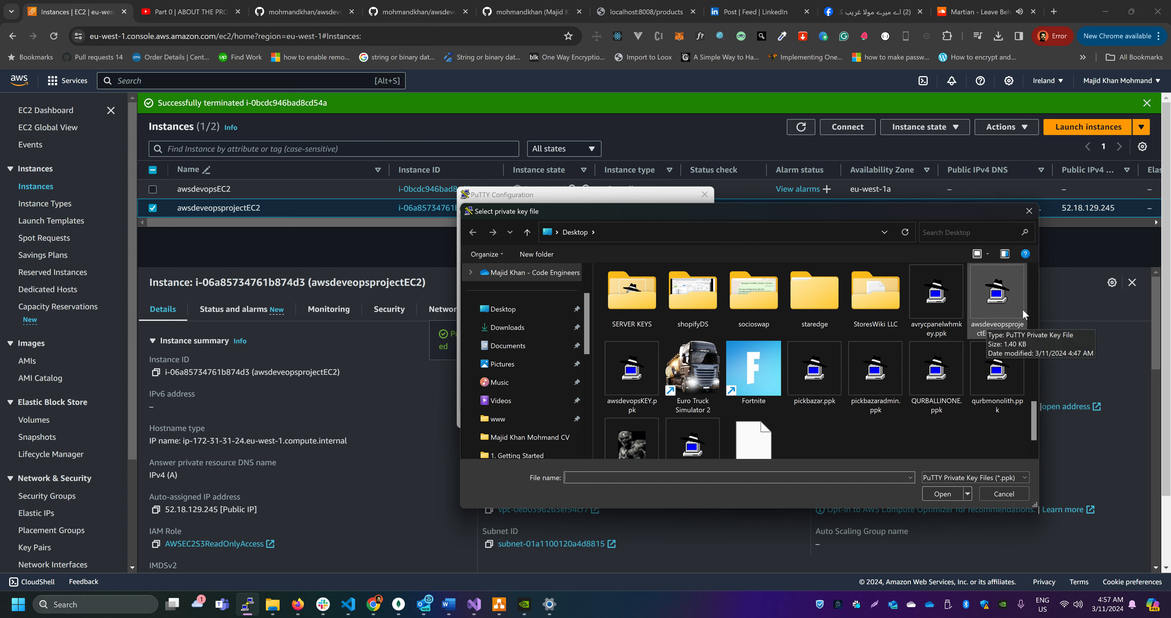
double_click(998, 295)
Open the SSH session, accepting the host key and logging in as ubuntu, and print the working directory in the maximized terminal
left_click(639, 418)
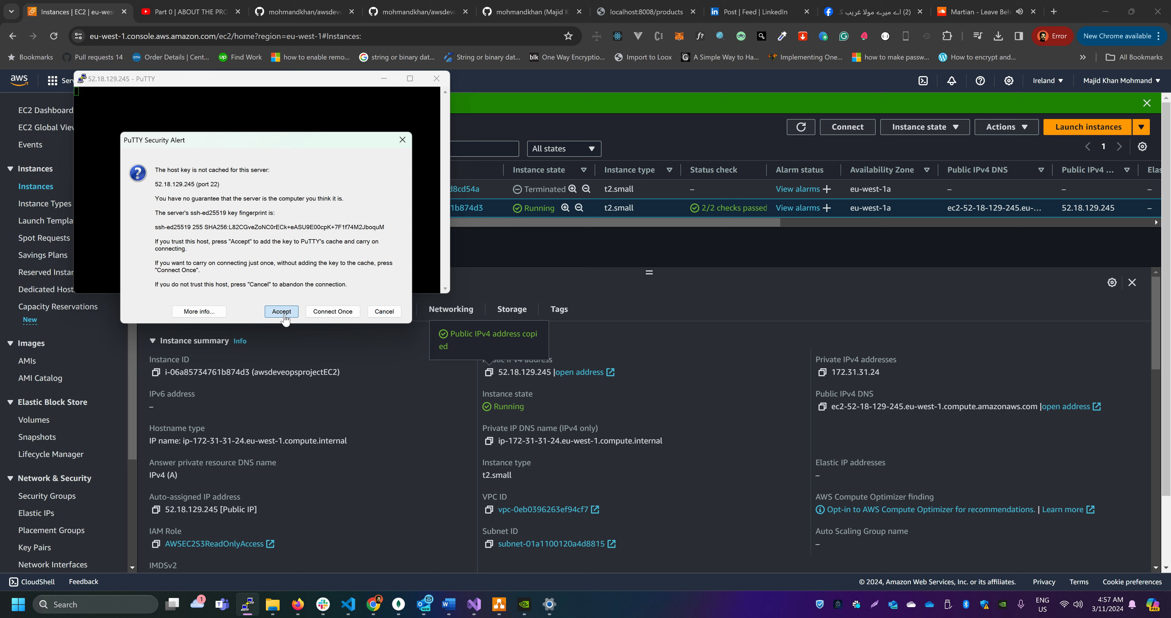
left_click(280, 308)
type("ubuntu")
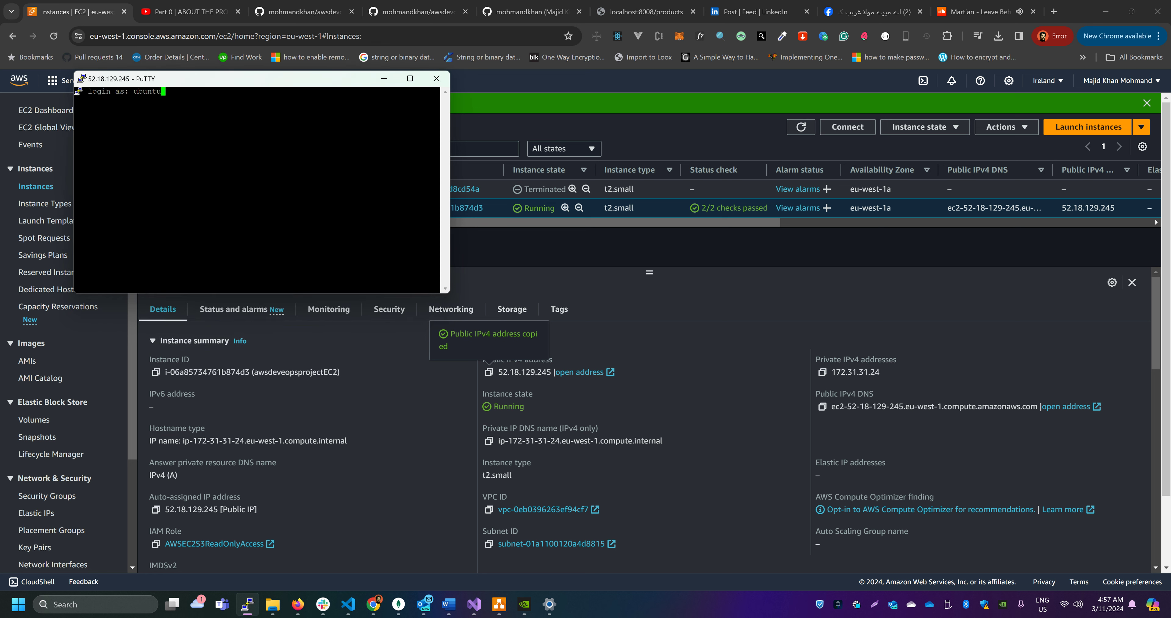
key("Return")
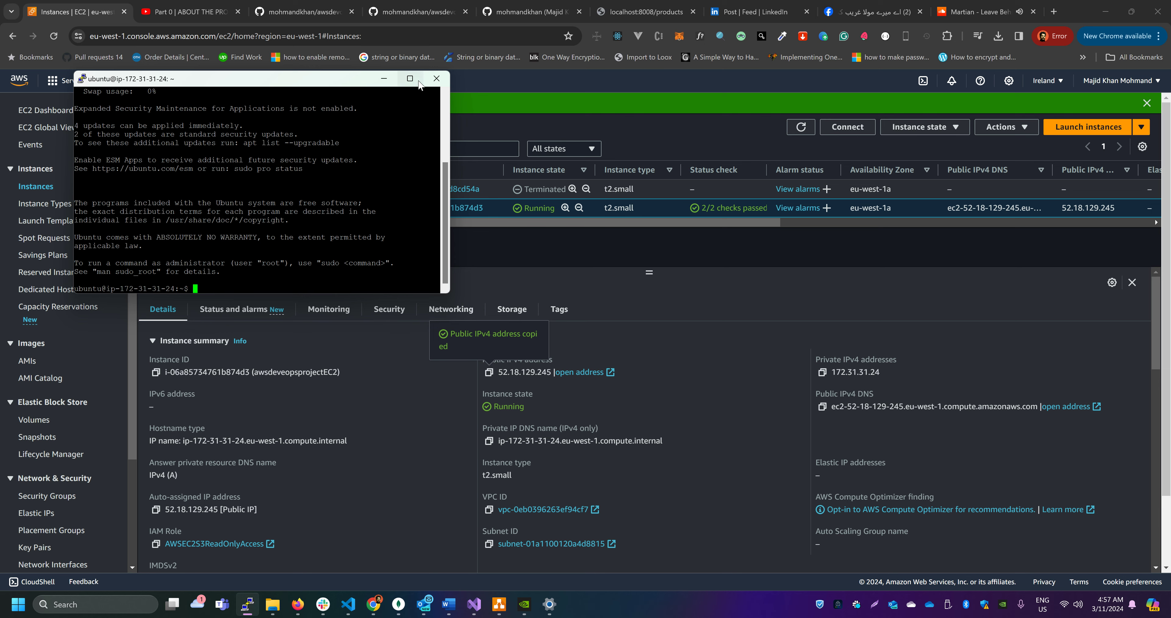
left_click(410, 78)
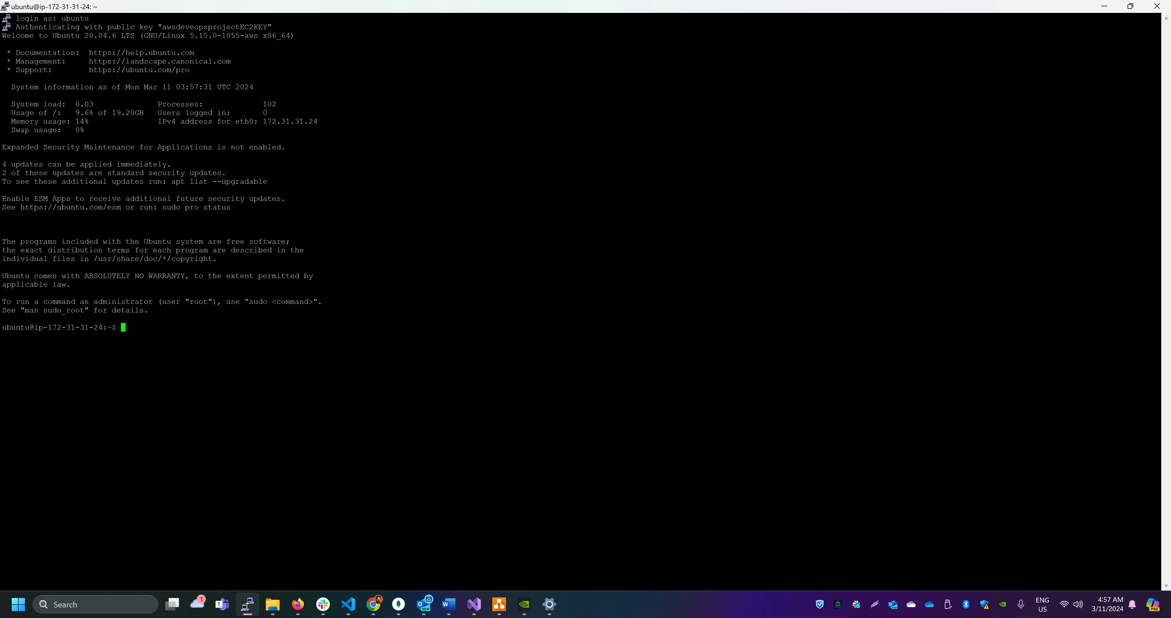
type("pwd")
key("Return")
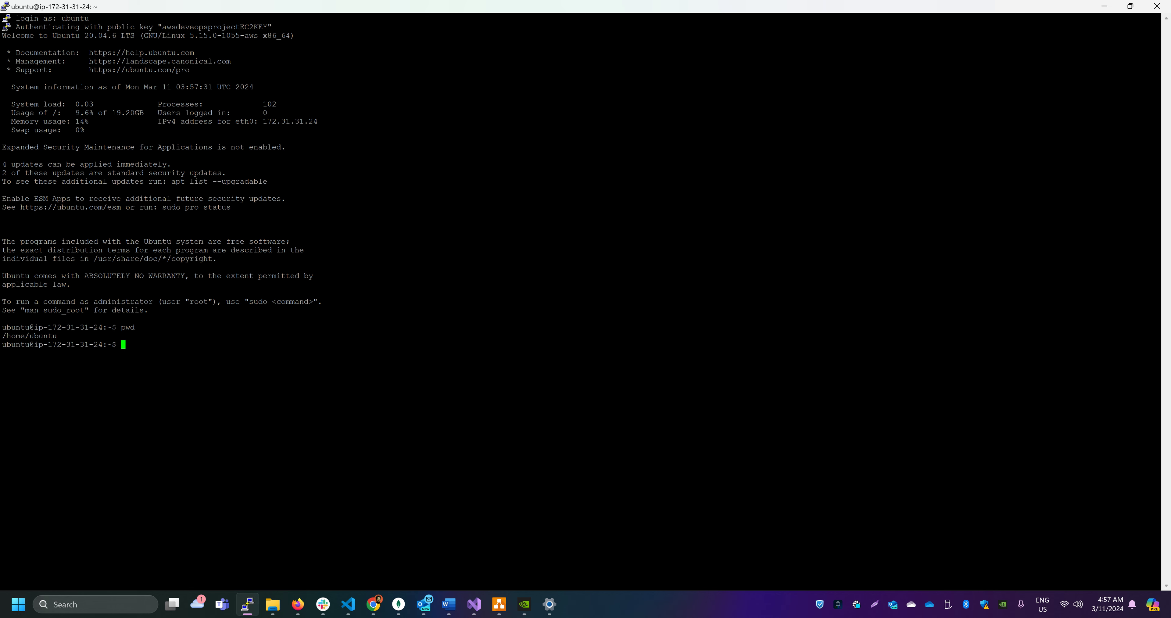
Switch to commands.txt in VS Code and review the CodeDeploy user data script and its wget install URL
key("alt+Tab")
key("alt+Tab")
key("alt+Tab")
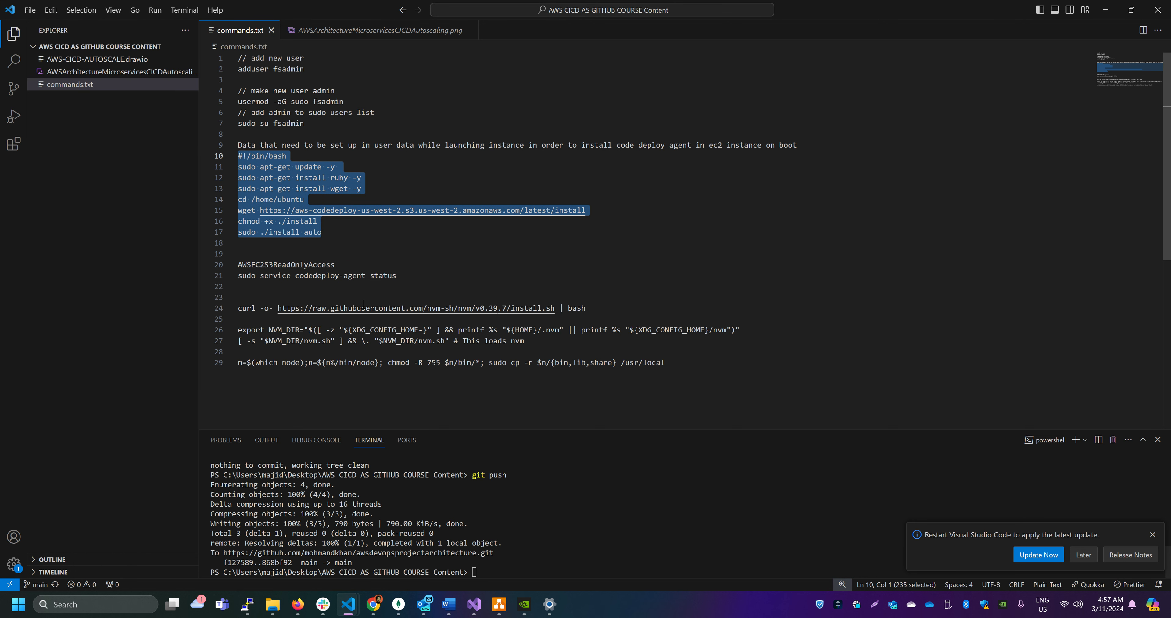
left_click(357, 222)
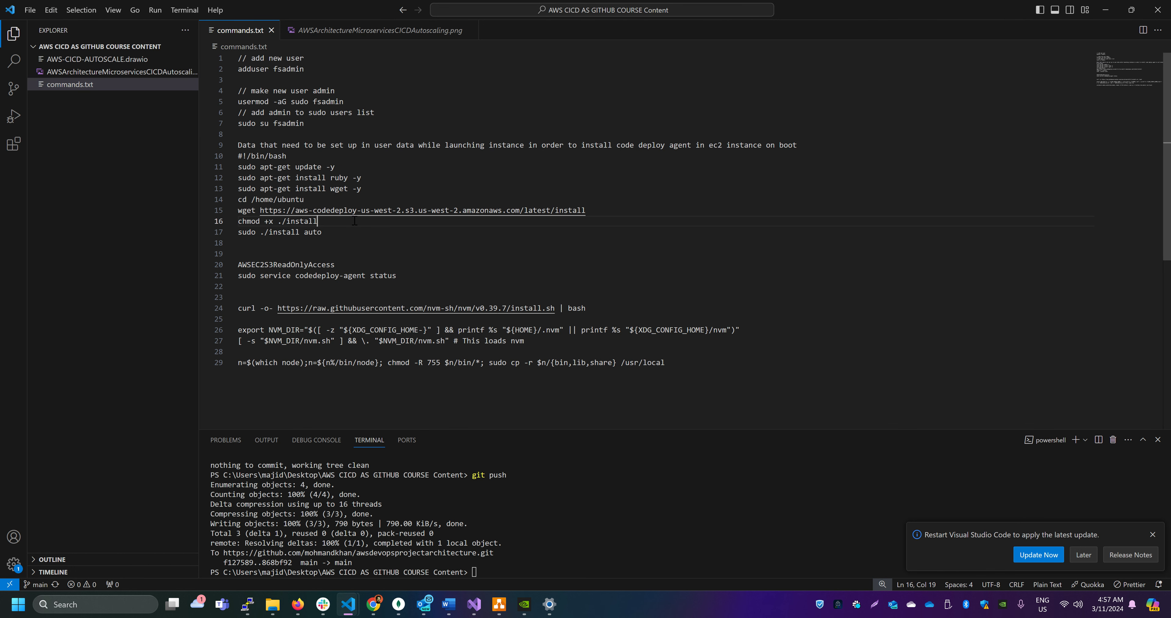
left_click_drag(349, 243, 229, 154)
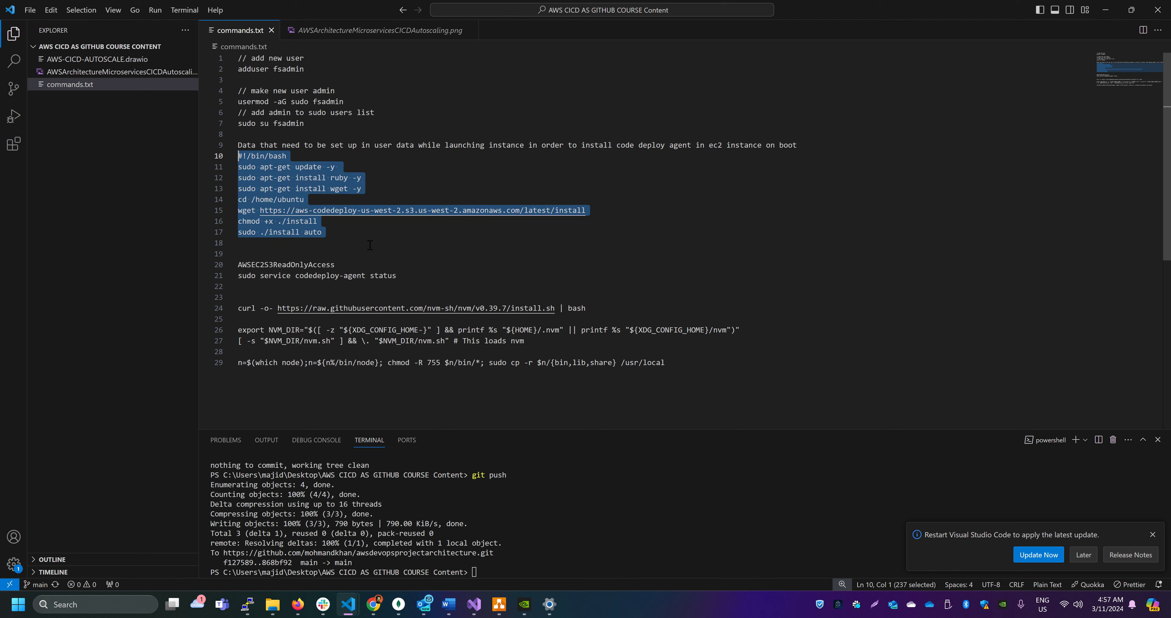
scroll(398, 262, "down", 1)
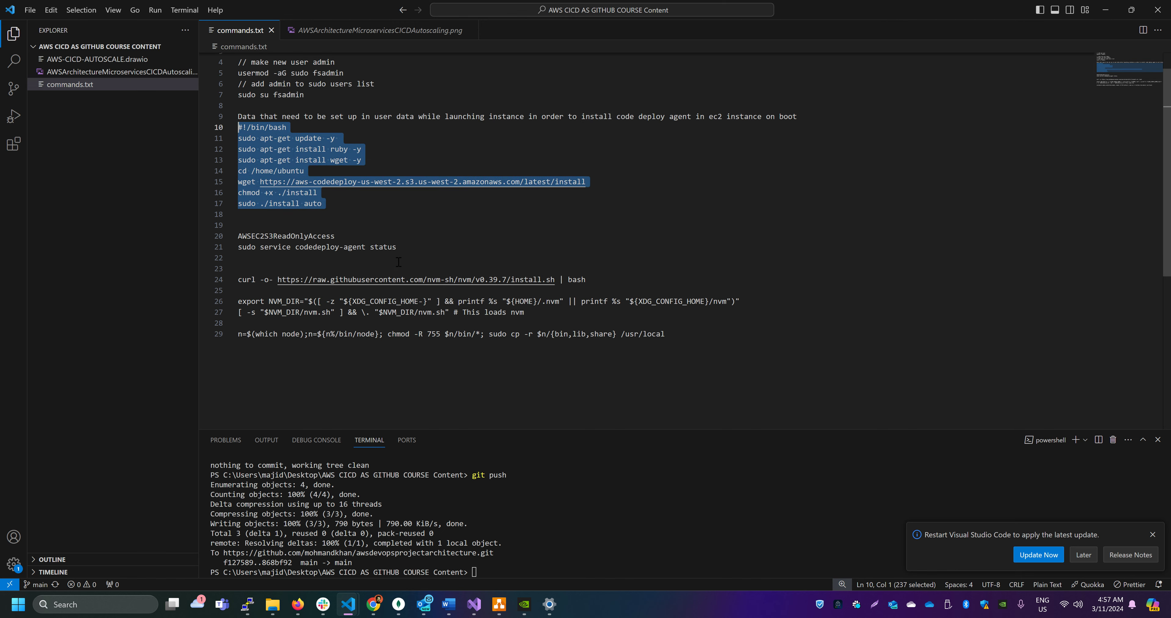
left_click(370, 218)
left_click_drag(260, 183, 588, 182)
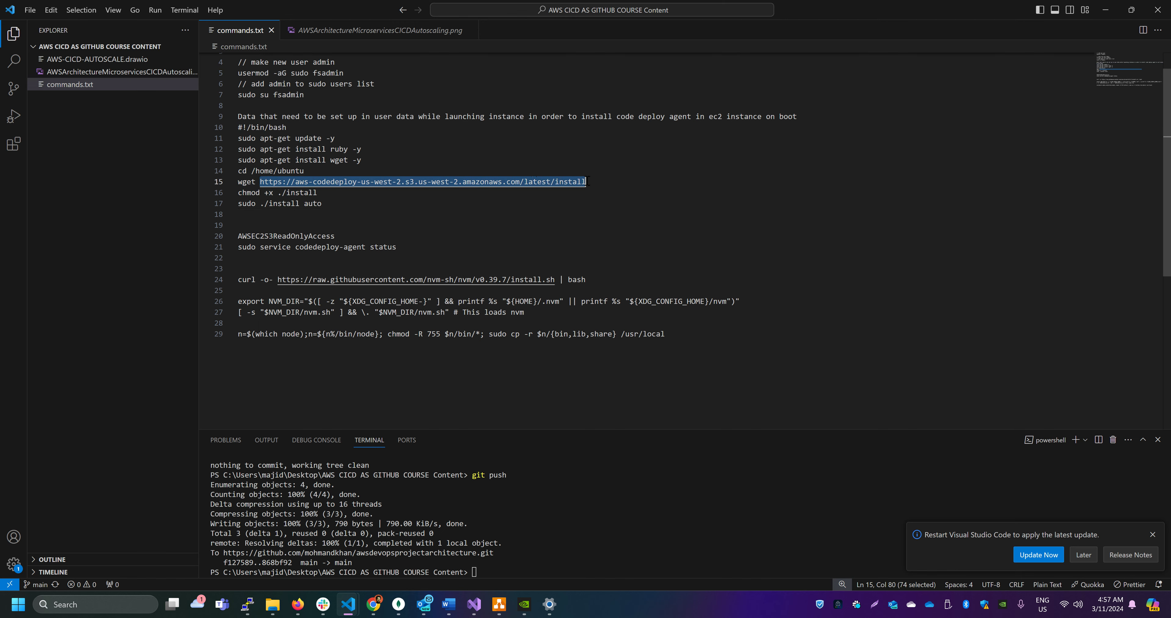
Copy "sudo service codedeploy-agent status" from commands.txt and run it in the PuTTY session
left_click_drag(404, 245, 209, 245)
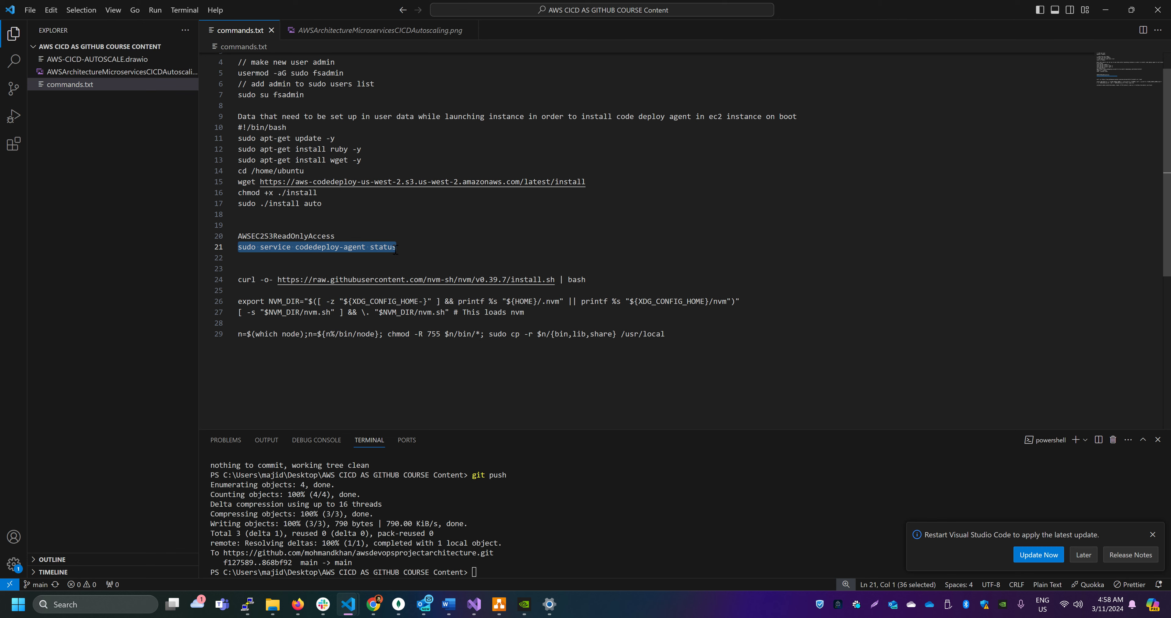
key("alt+Tab")
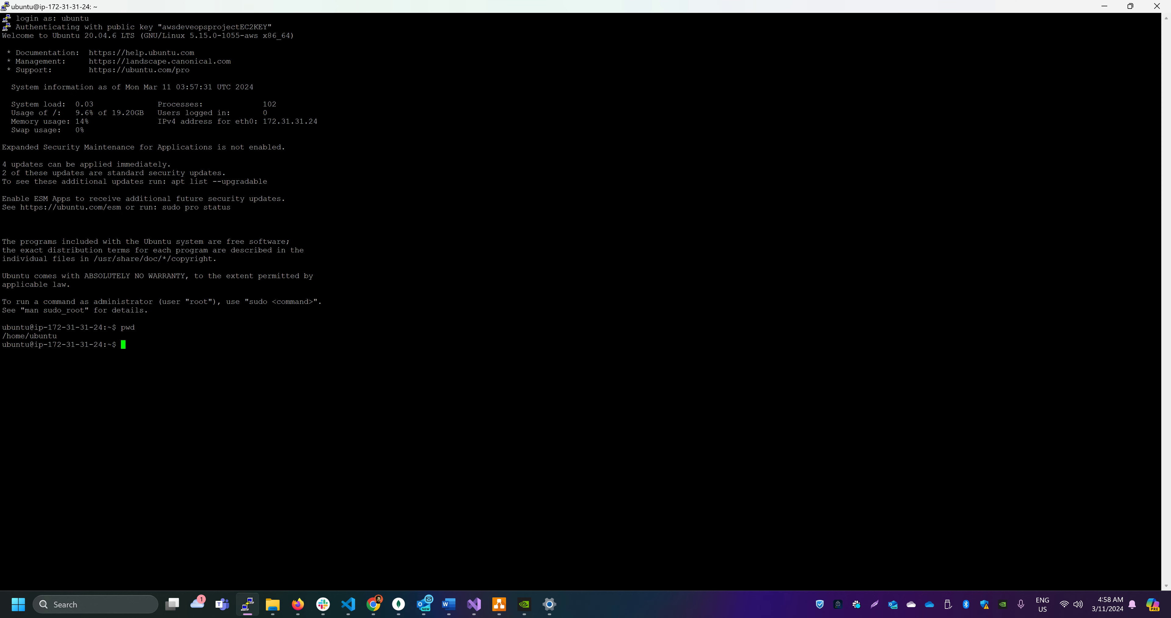
key("shift+Insert")
key("Return")
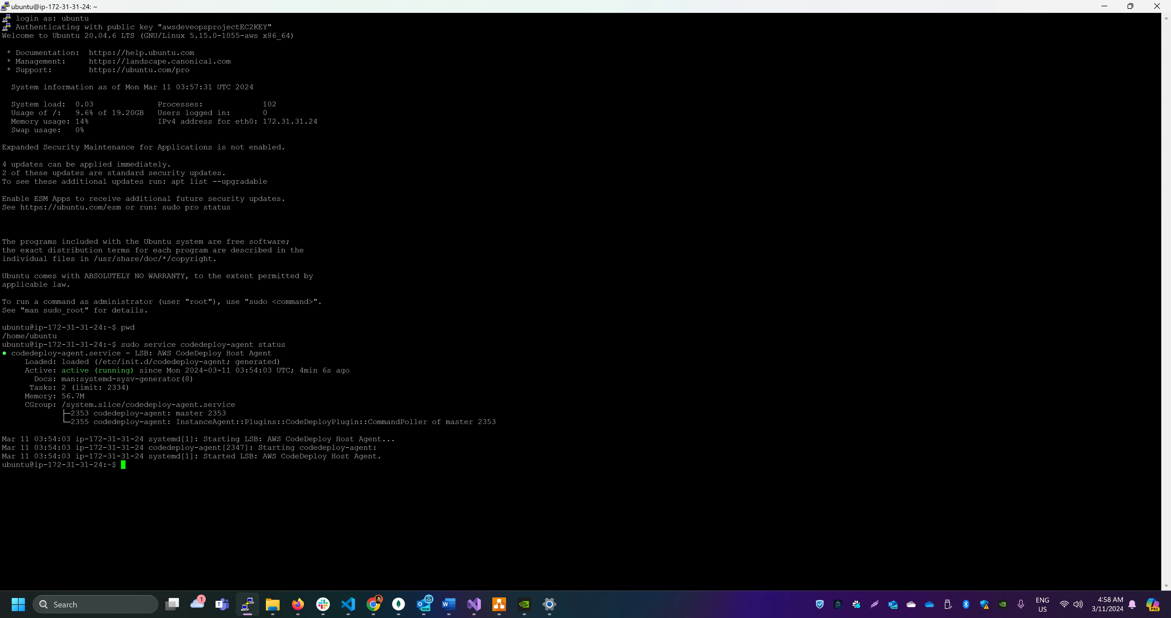
Copy the nvm v0.39.7 install curl command from commands.txt in VS Code and run it in the PuTTY session
left_click_drag(62, 377, 141, 371)
left_click(141, 371)
key("alt+Tab")
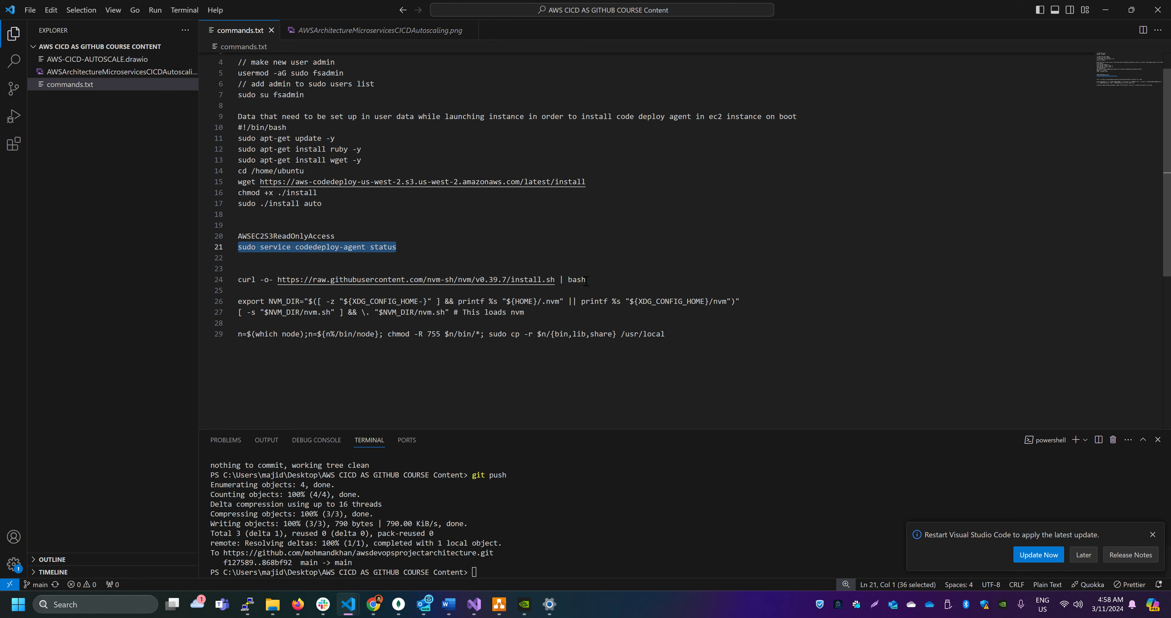
left_click_drag(587, 279, 217, 279)
key("ctrl+c")
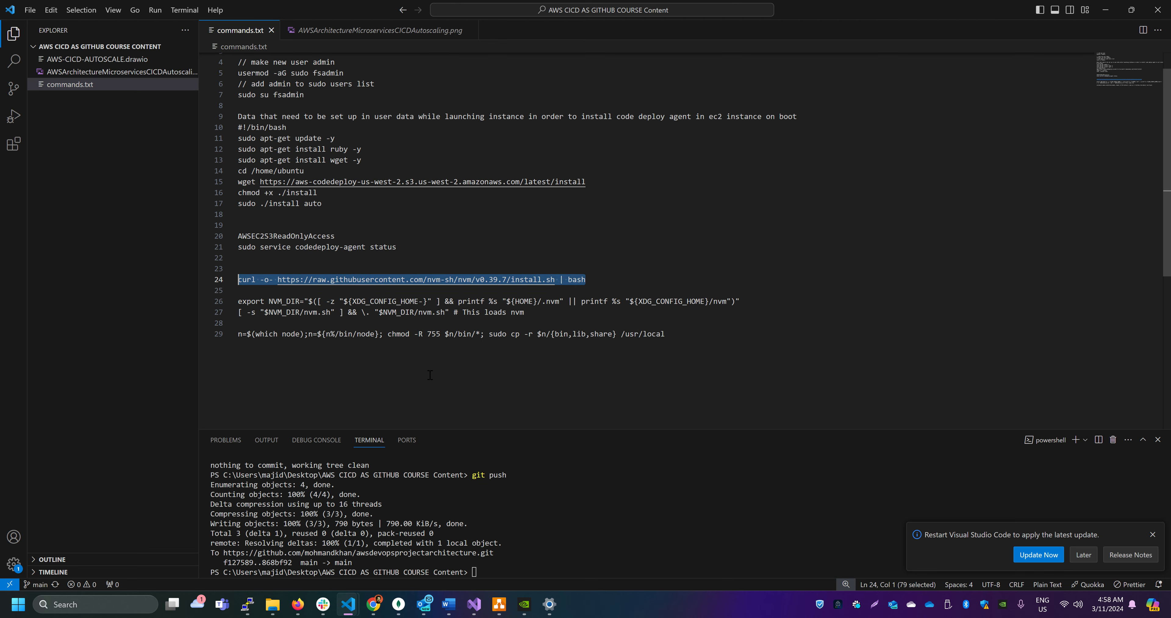
key("alt+Tab")
key("shift+Insert")
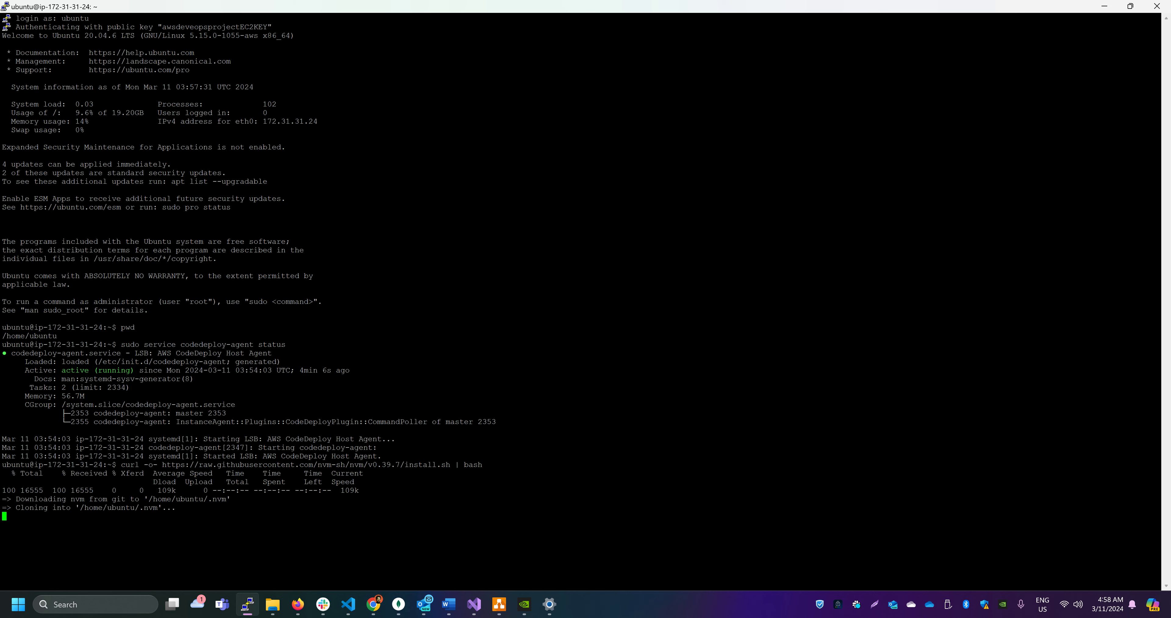
Copy the NVM_DIR export and nvm.sh loading lines from commands.txt and run them in the PuTTY session
key("alt+Tab")
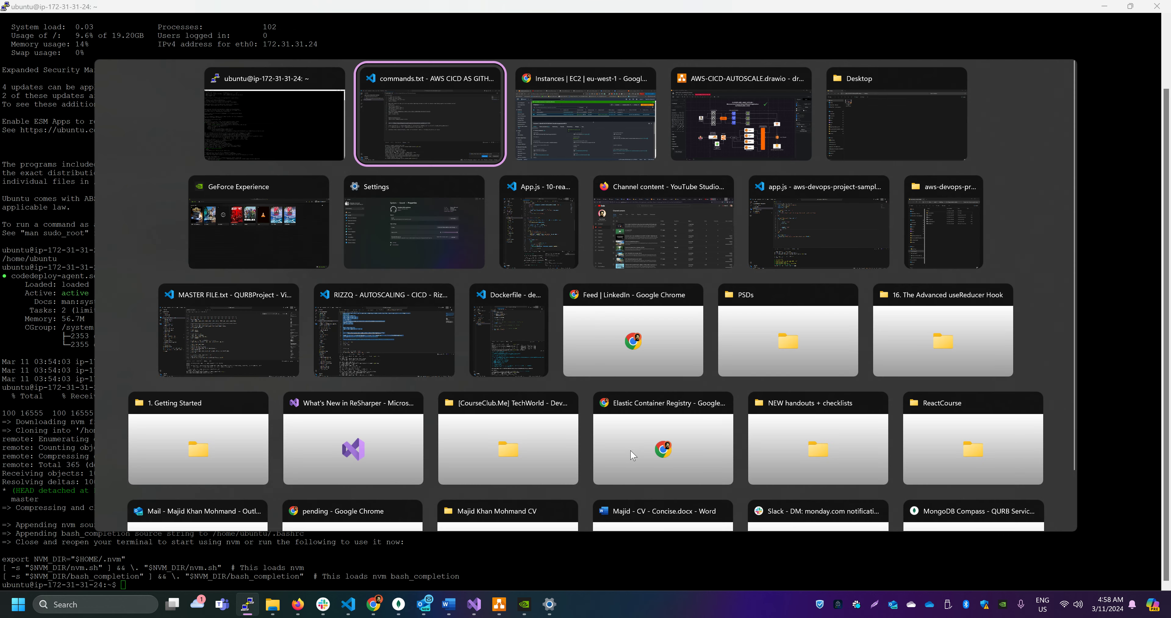
left_click_drag(587, 315, 238, 301)
key("ctrl+c")
key("alt+Tab")
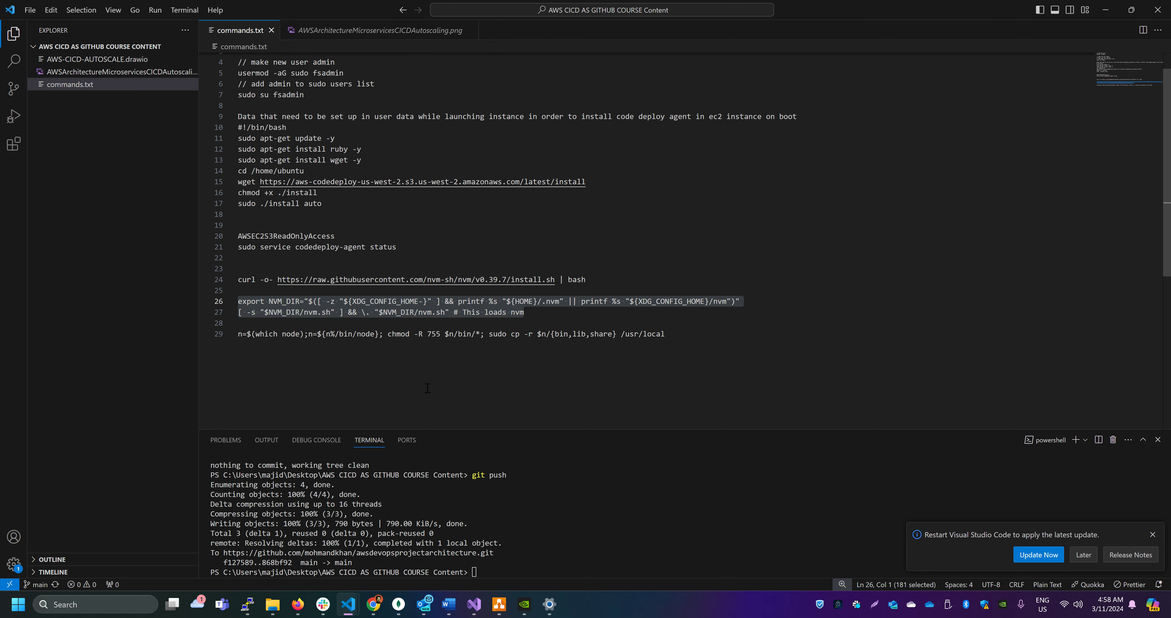
right_click(427, 387)
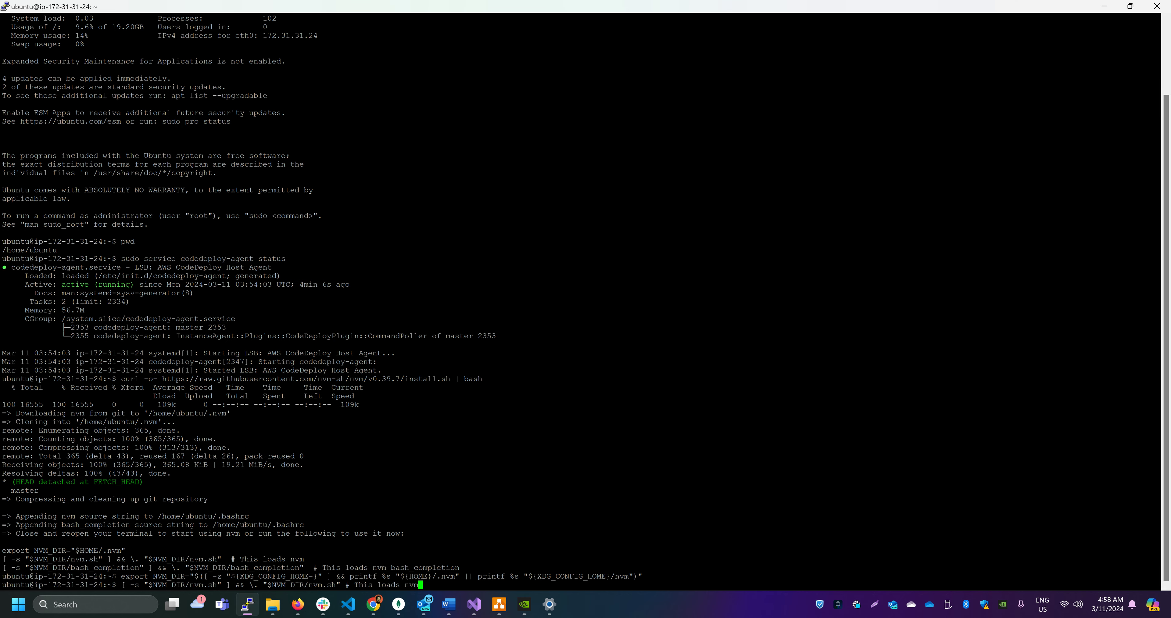
key("Return")
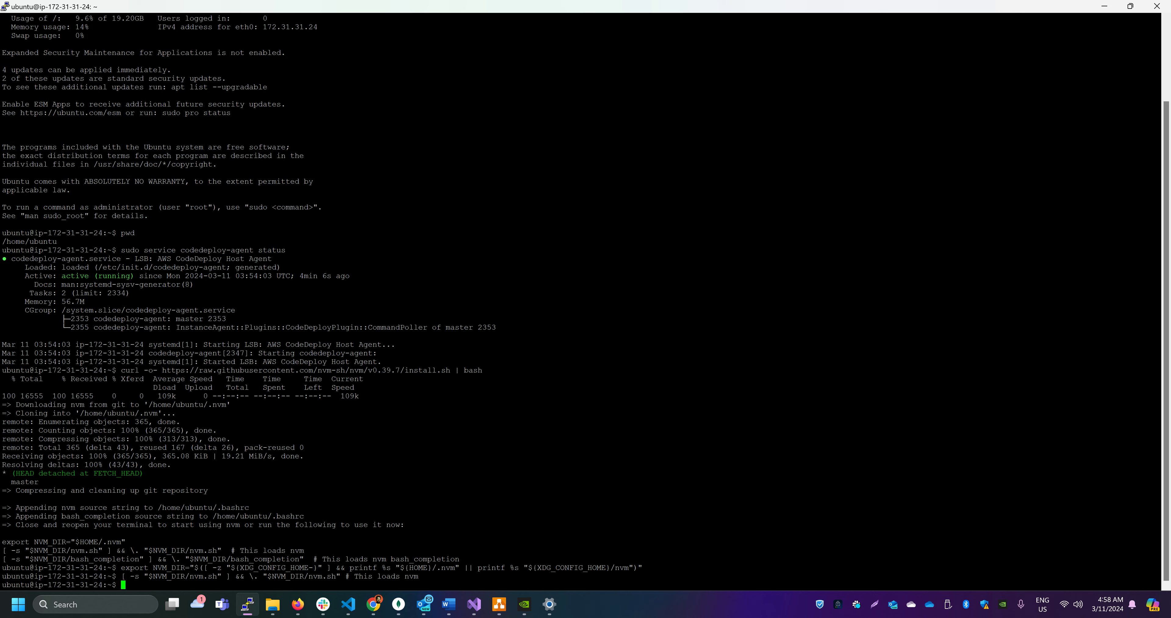
Run nvm without arguments in the PuTTY session to check that the command is available
type("nvm")
key("Return")
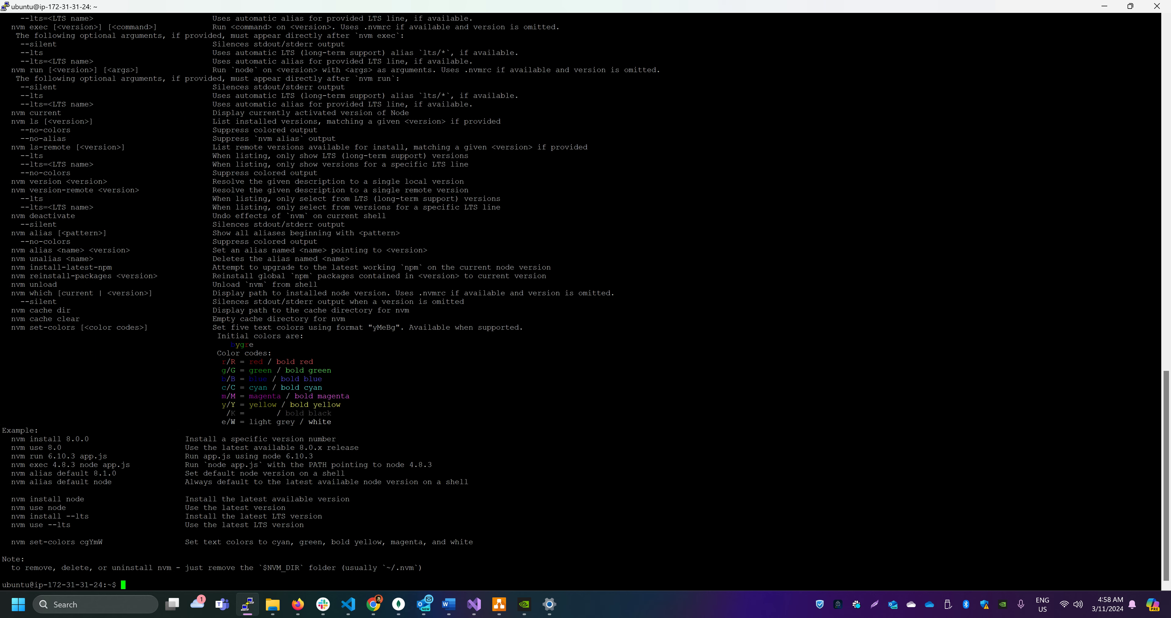
key("alt+Tab")
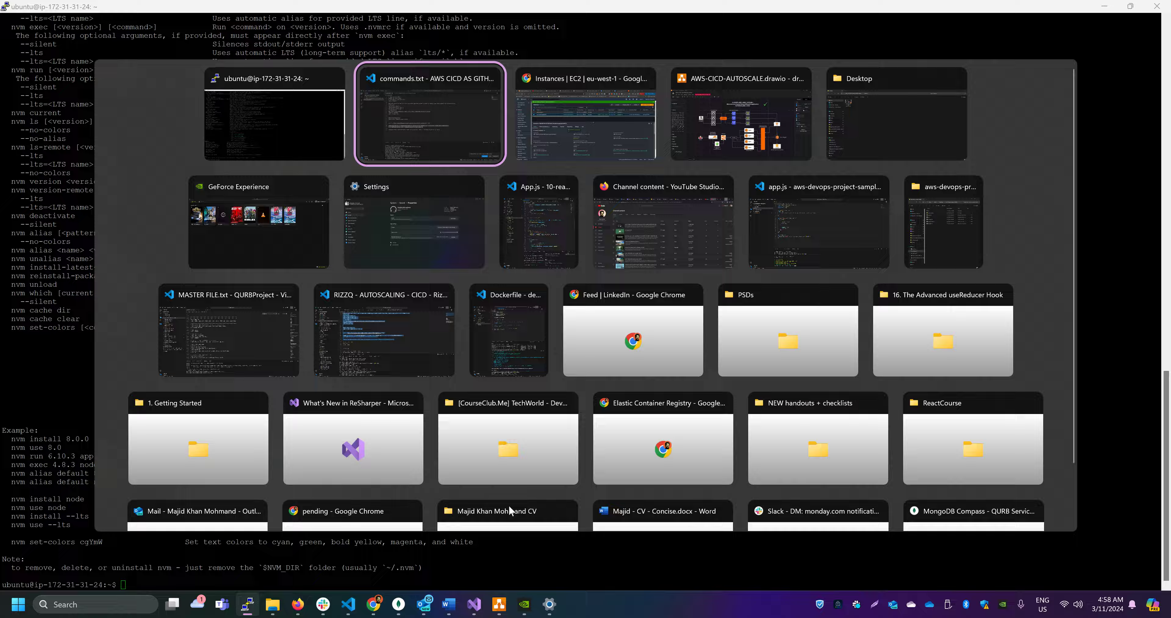
key("alt+Tab")
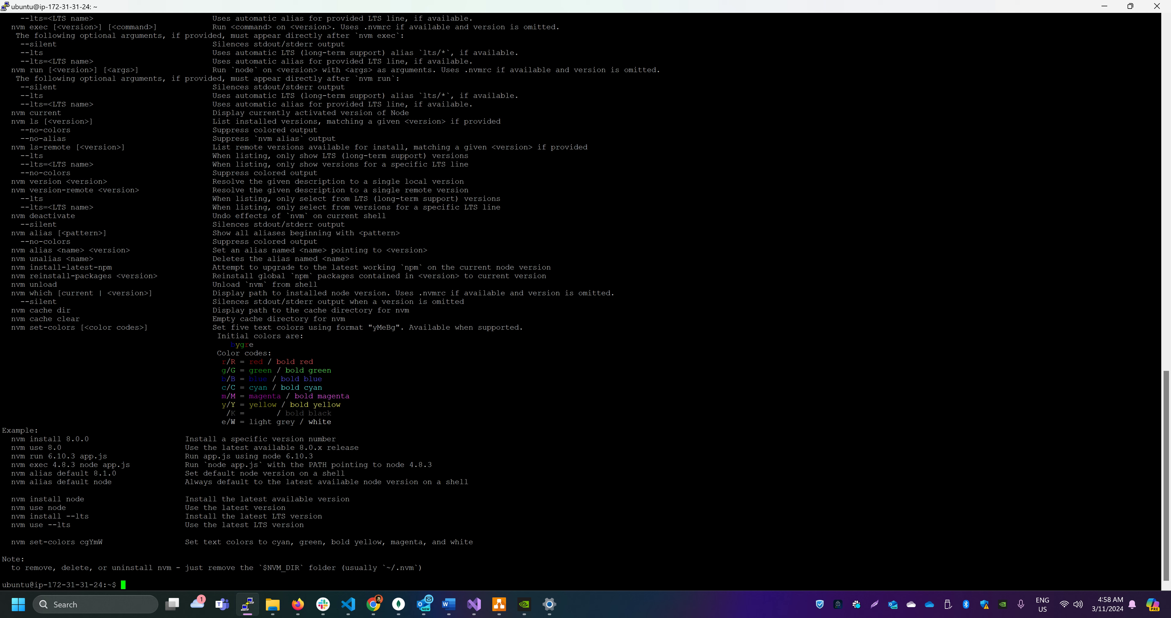
Install Node.js 18 on the instance with "nvm install v18"
type("nvm install v18")
key("Return")
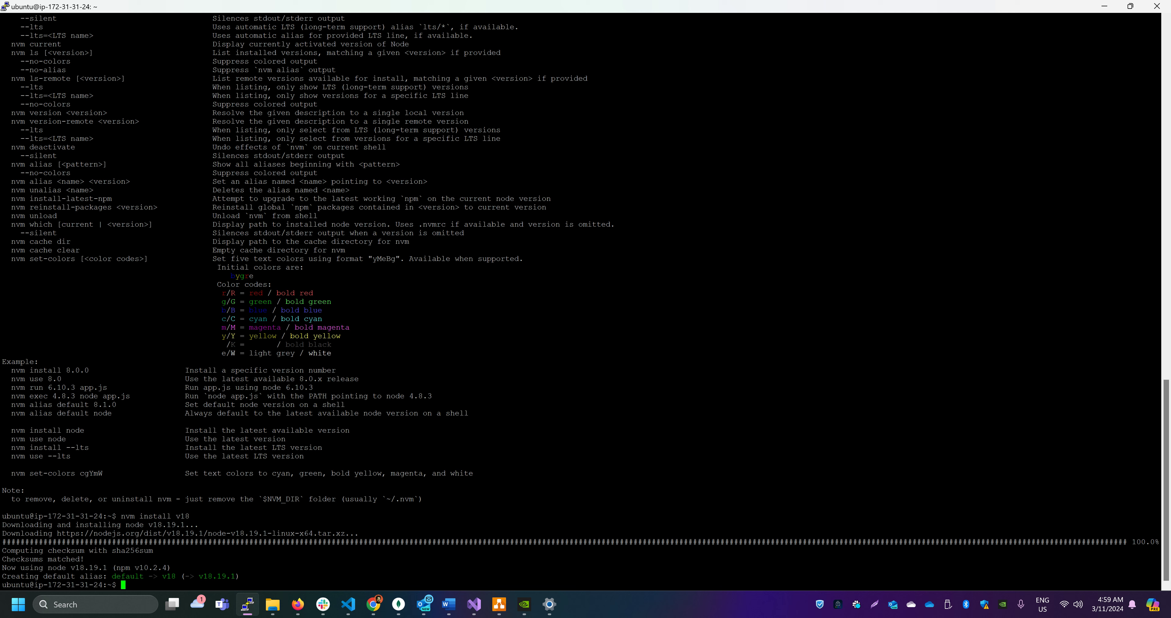
Check the Node and npm versions with "node -v" and "npm -v", and Node under root with "sudo node -v"
type("node -v")
key("Return")
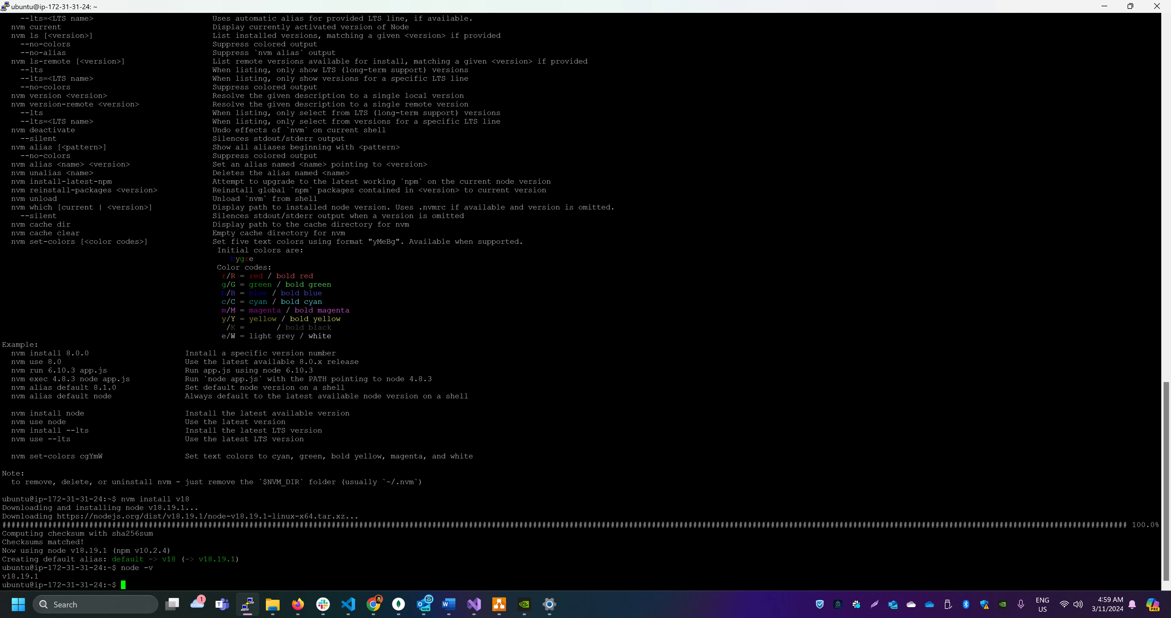
type("npm -v")
key("Return")
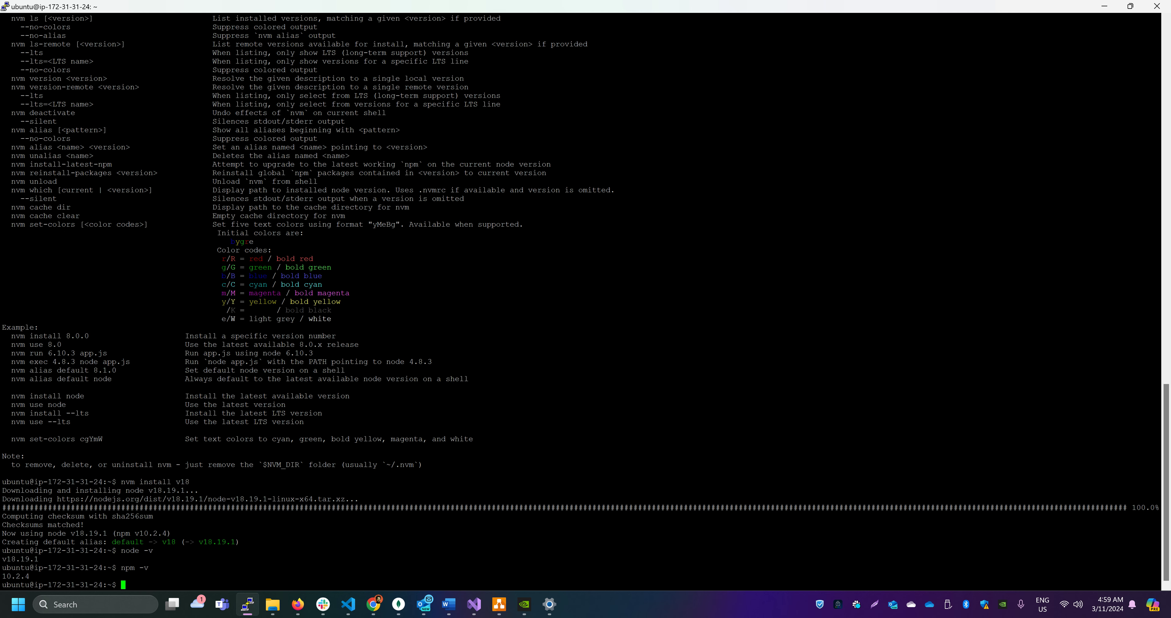
type("sudo node -v")
key("Return")
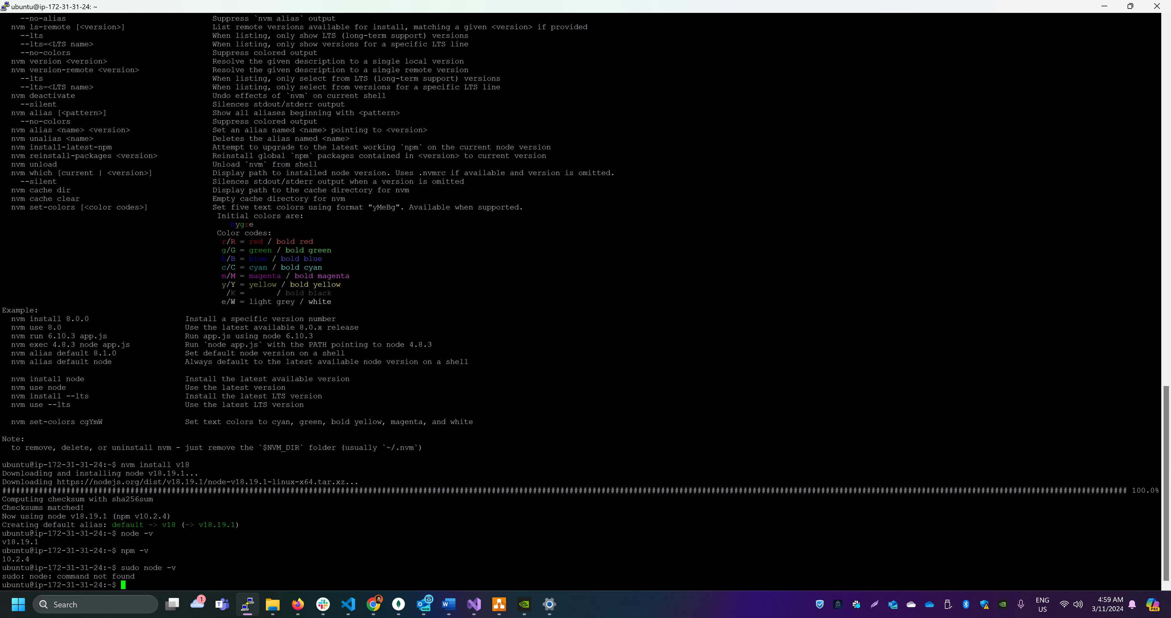
Copy the command that copies Node's bin, lib and share folders into /usr/local from commands.txt and run it in the PuTTY session
key("alt+Tab")
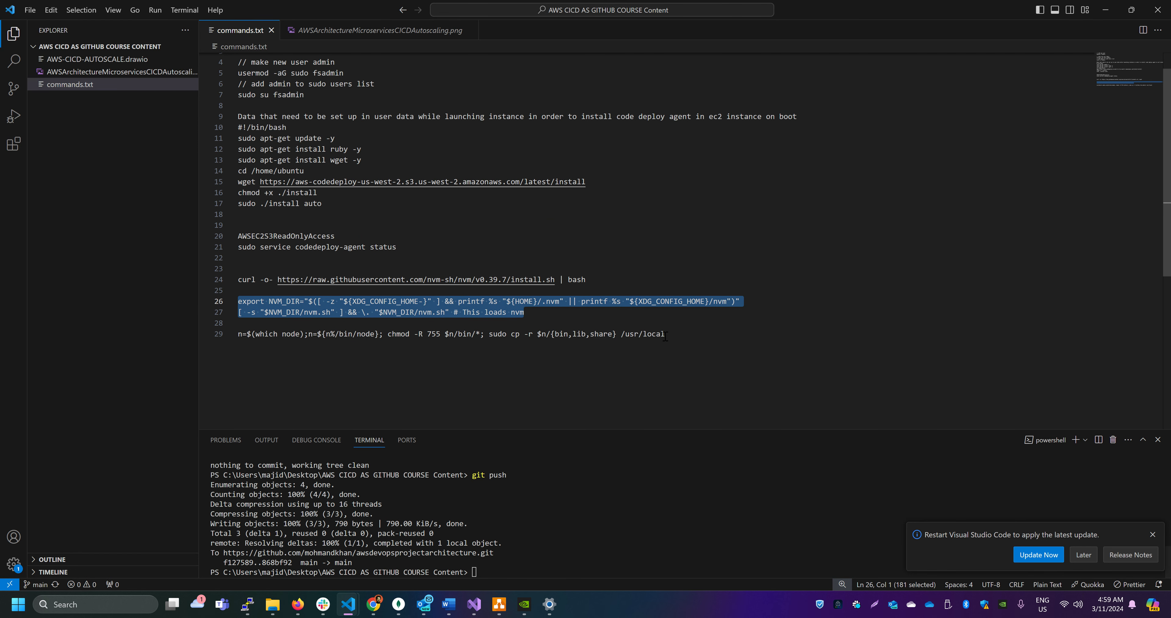
left_click_drag(665, 334, 222, 333)
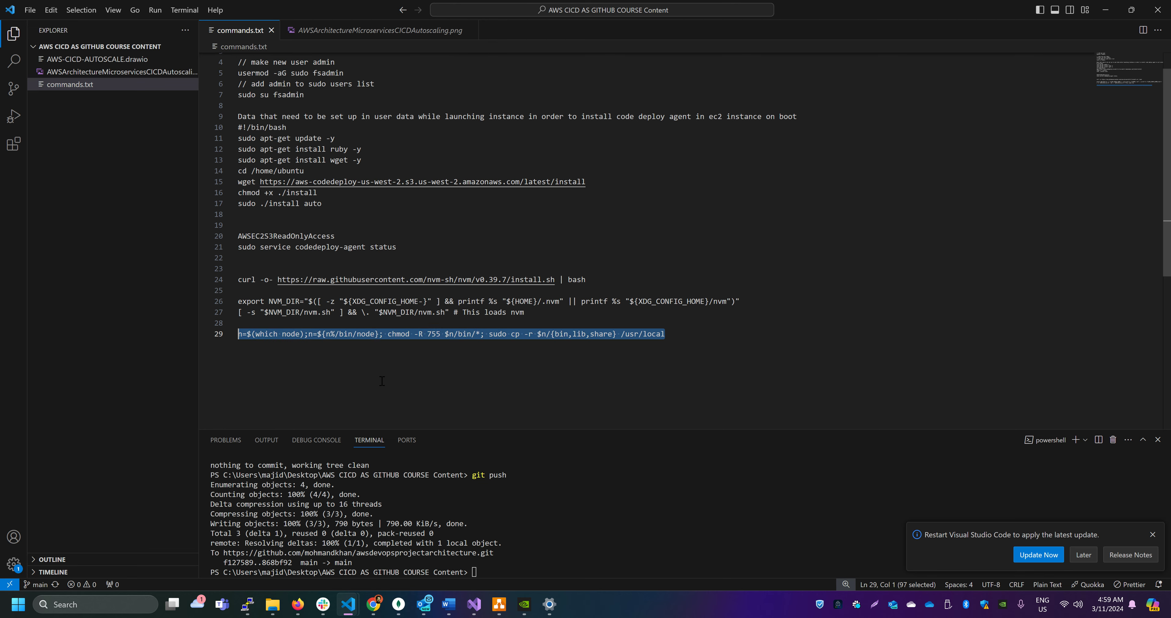
key("ctrl+c")
key("alt+Tab")
key("shift+Insert")
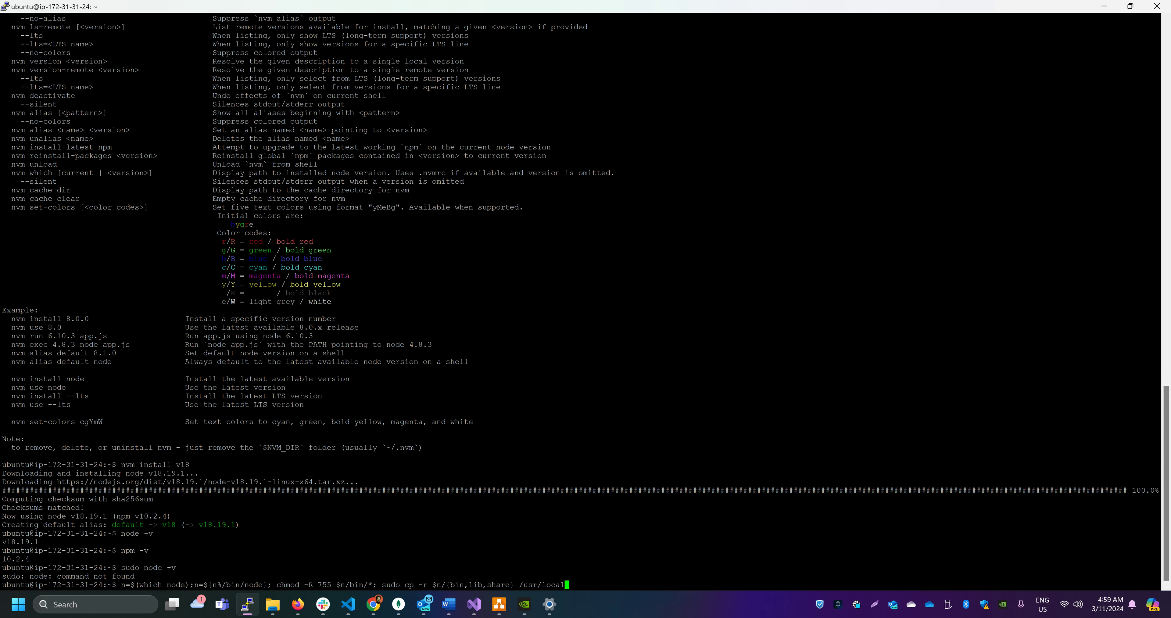
key("Return")
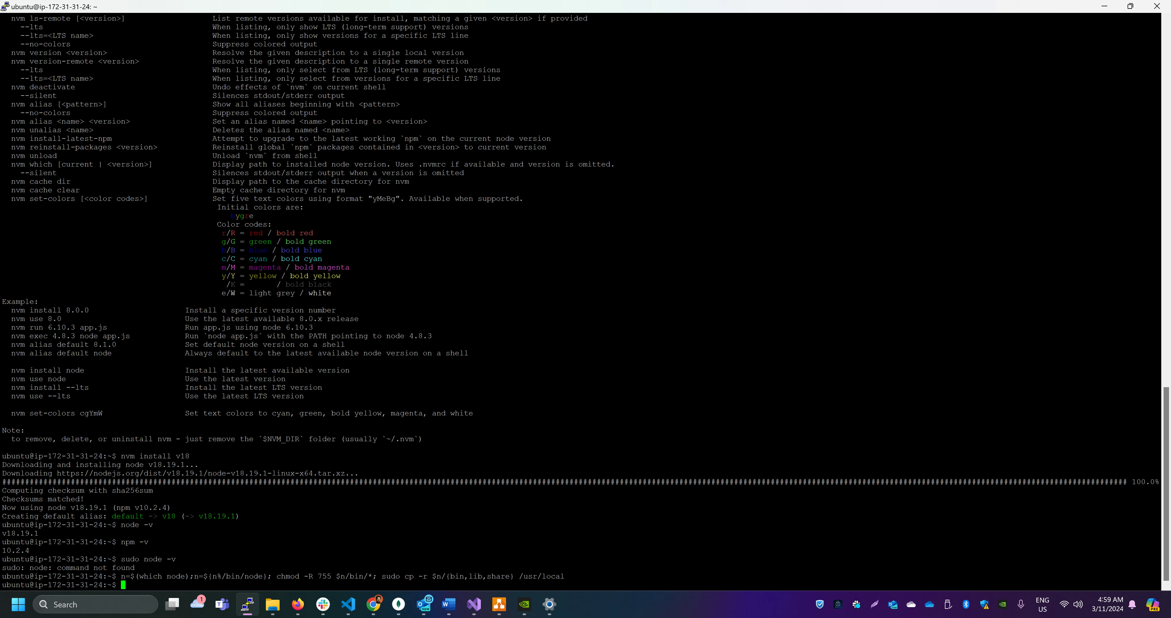
Run "sudo node -v", "sudo npm -v" and "git" to check that the tools are available on the instance
type("sudo node -v")
key("Return")
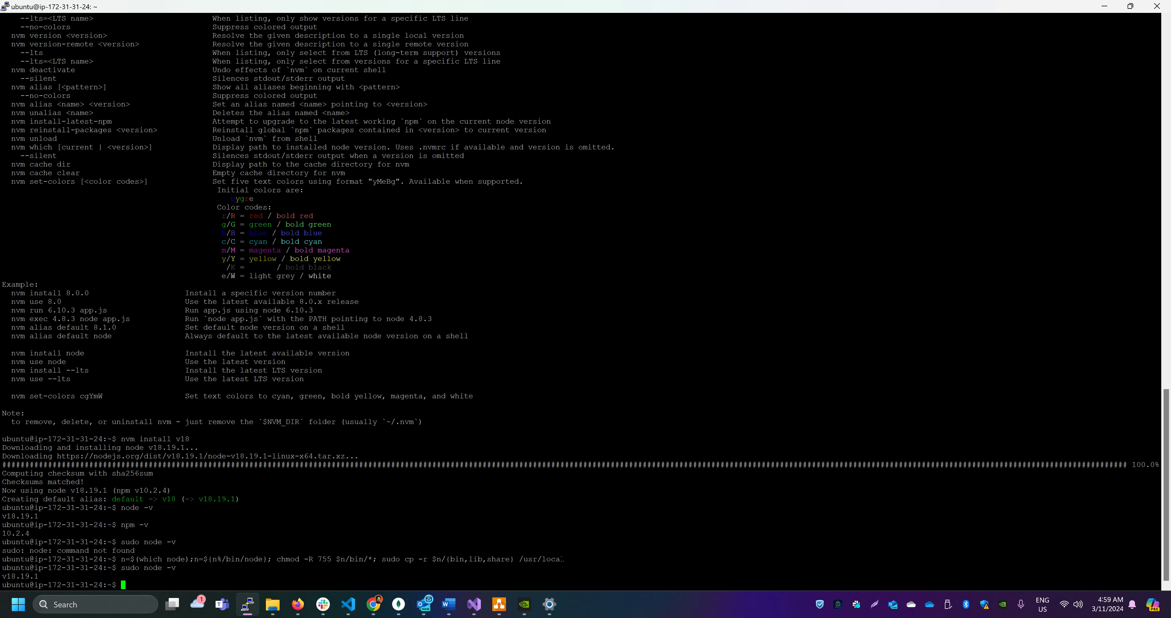
type("sudo npm -v")
key("Return")
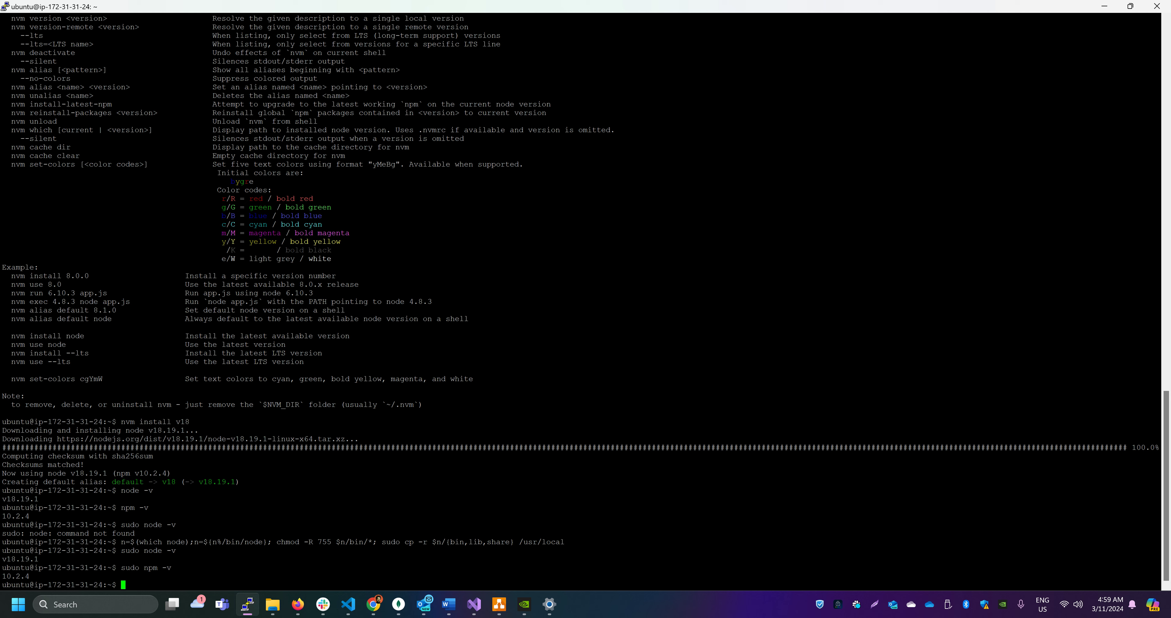
type("git")
key("Return")
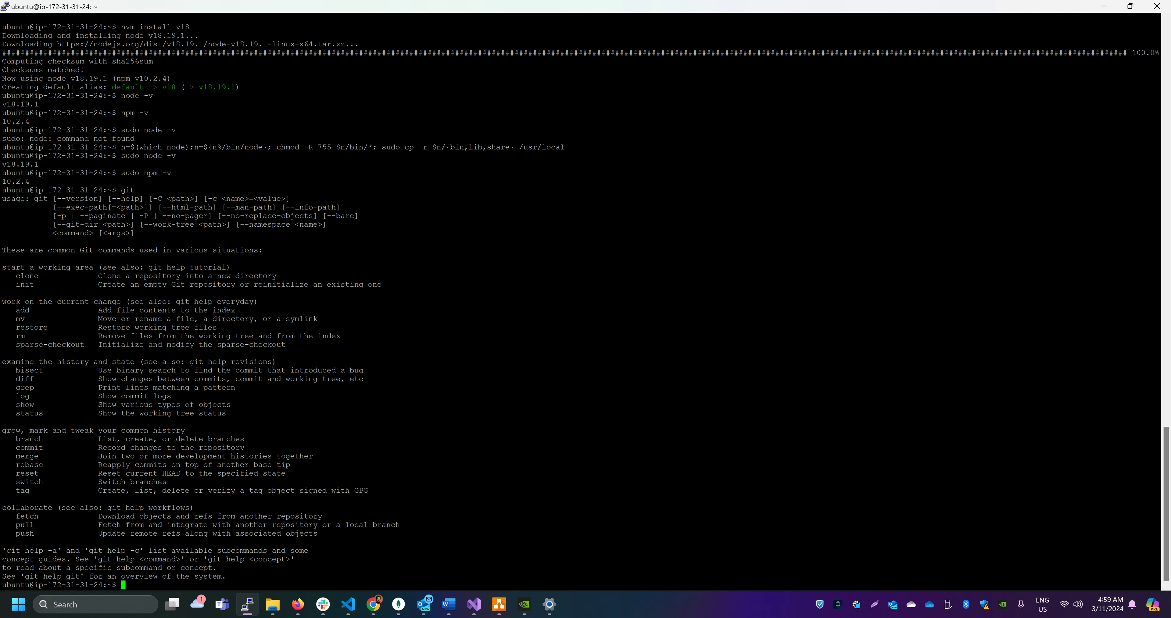
Switch to the aws-devops-project-sample project in VS Code and review the root route, the /products route and the port in app.js
key("alt+Tab")
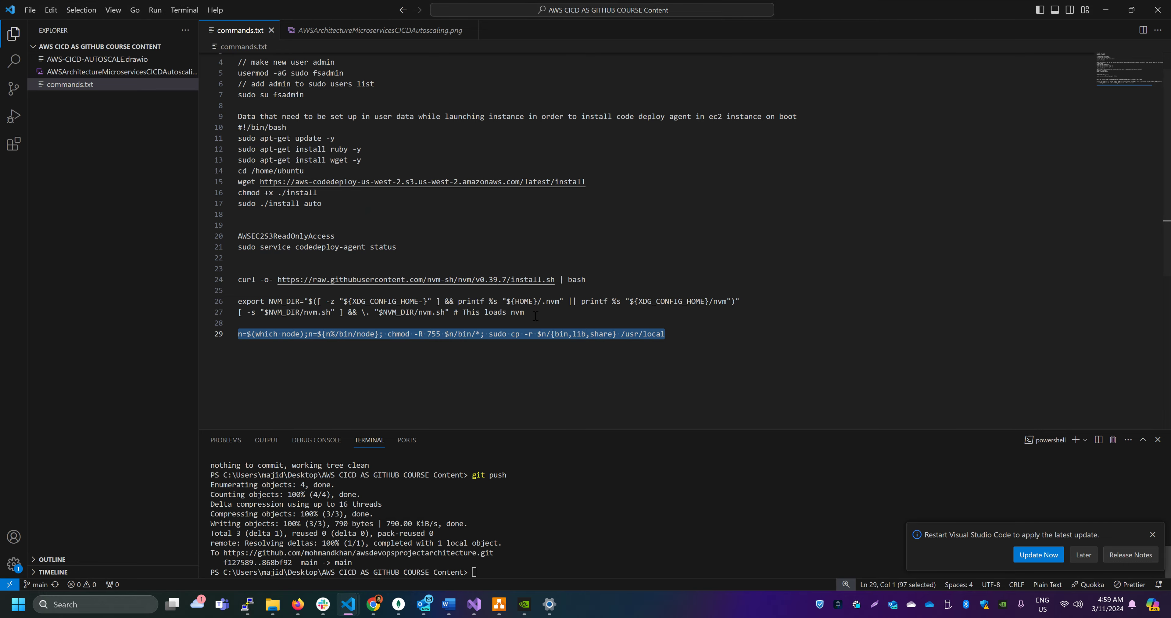
key("alt+Tab")
key("alt+Tab")
key("alt+Tab")
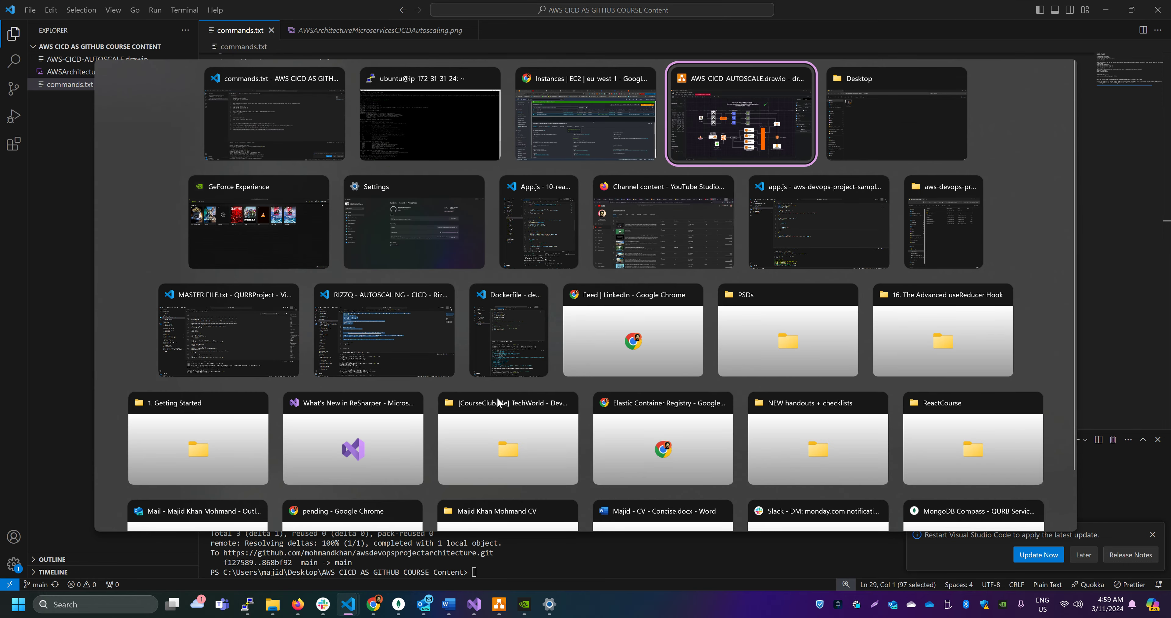
key("alt+Tab")
key("alt+Tab")
key("alt+Tab")
key("alt+Tab")
key("alt+Tab")
key("alt+Tab")
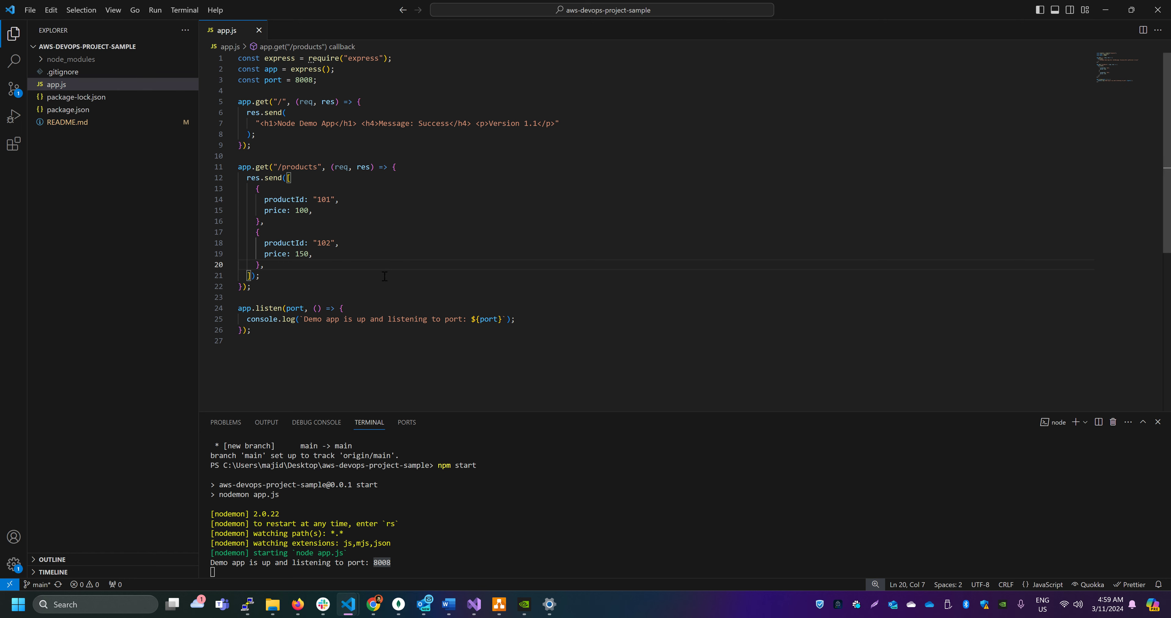
left_click_drag(238, 102, 255, 134)
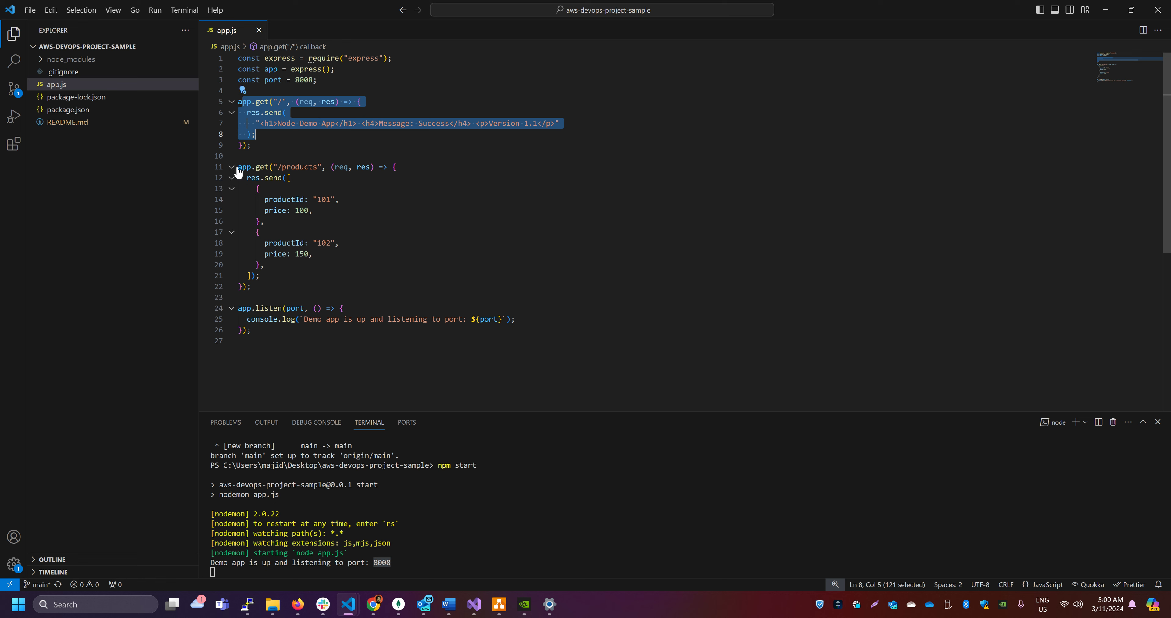
left_click_drag(239, 167, 313, 253)
left_click_drag(253, 287, 260, 189)
left_click(260, 189)
left_click_drag(264, 265, 256, 200)
left_click_drag(255, 124, 561, 123)
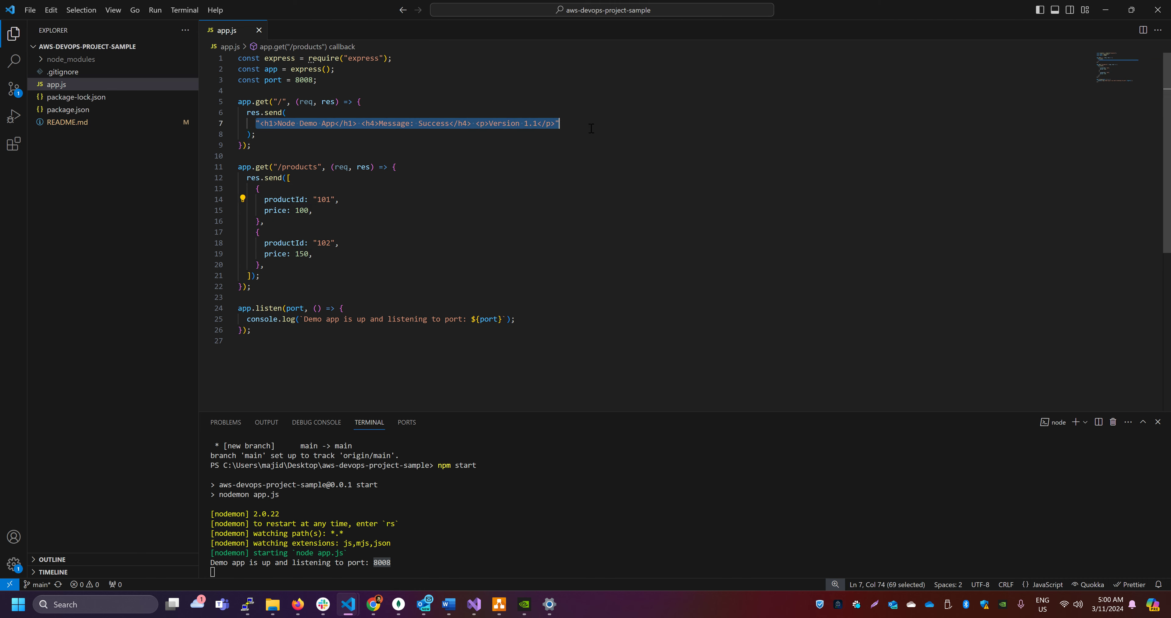
double_click(305, 80)
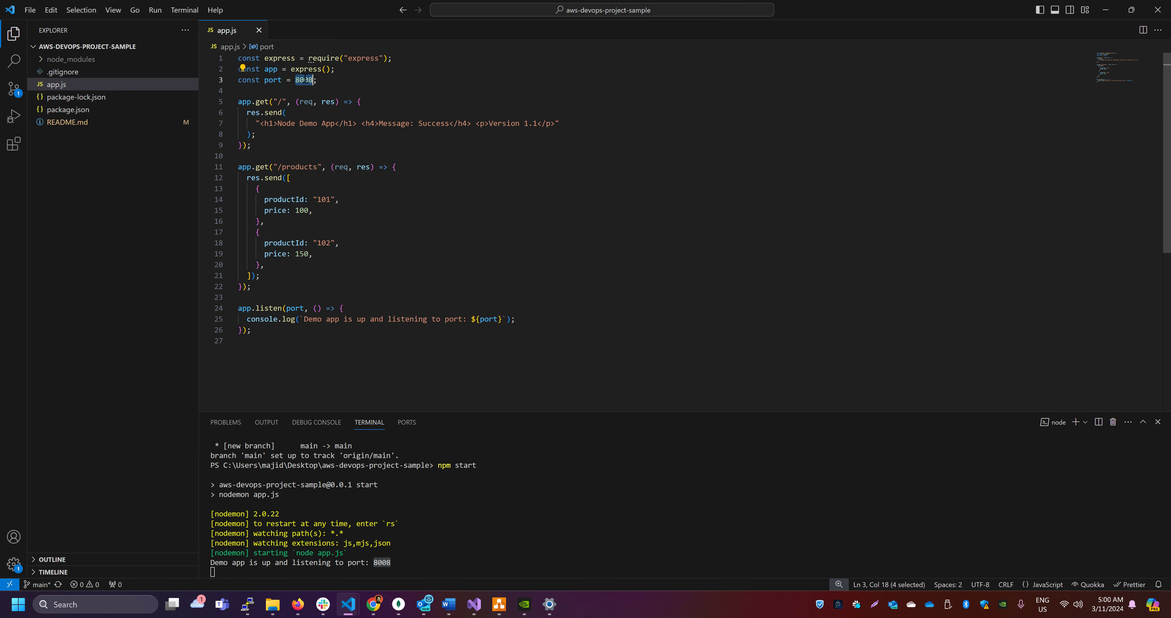
left_click(359, 244)
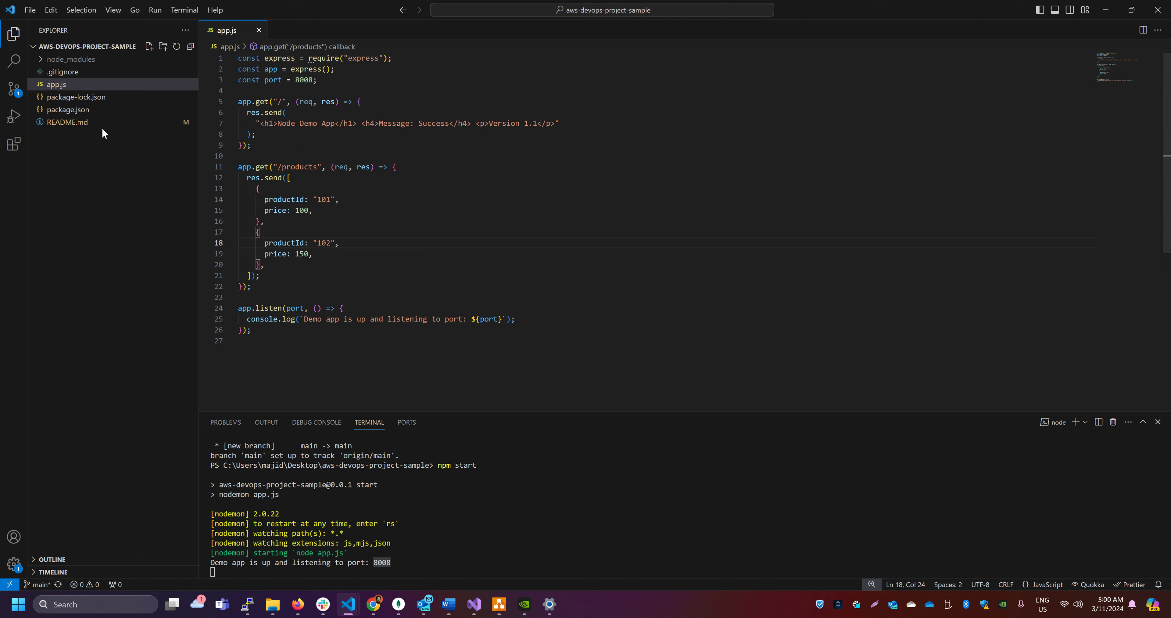
Open package.json and examine the start script that runs app.js with nodemon
left_click(89, 112)
left_click(90, 112)
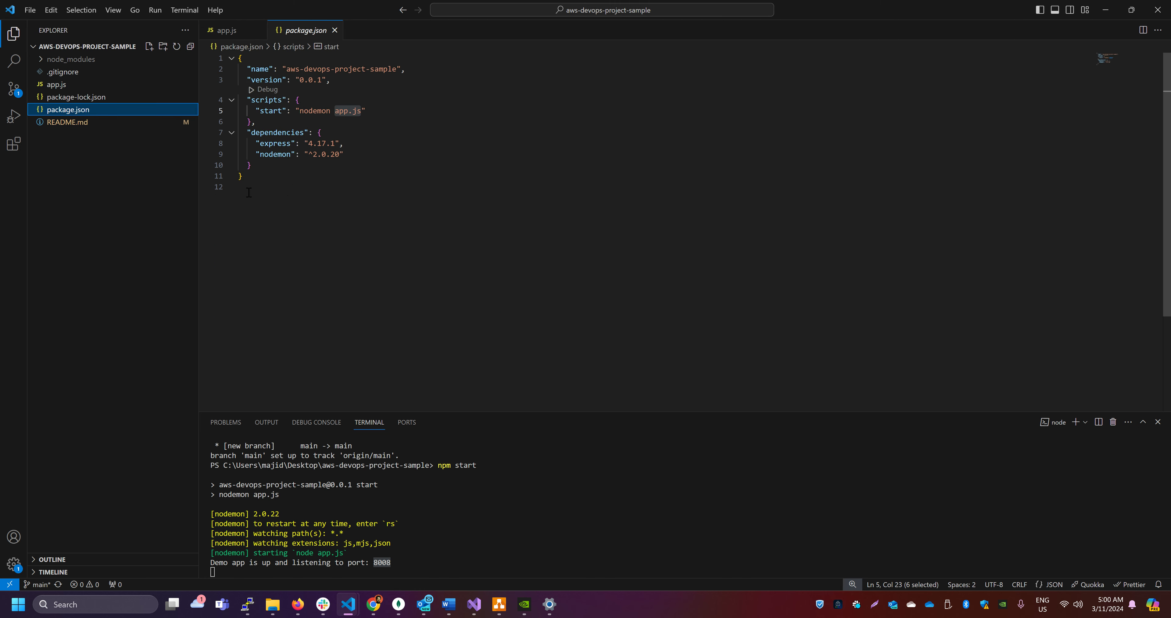
left_click_drag(256, 111, 394, 113)
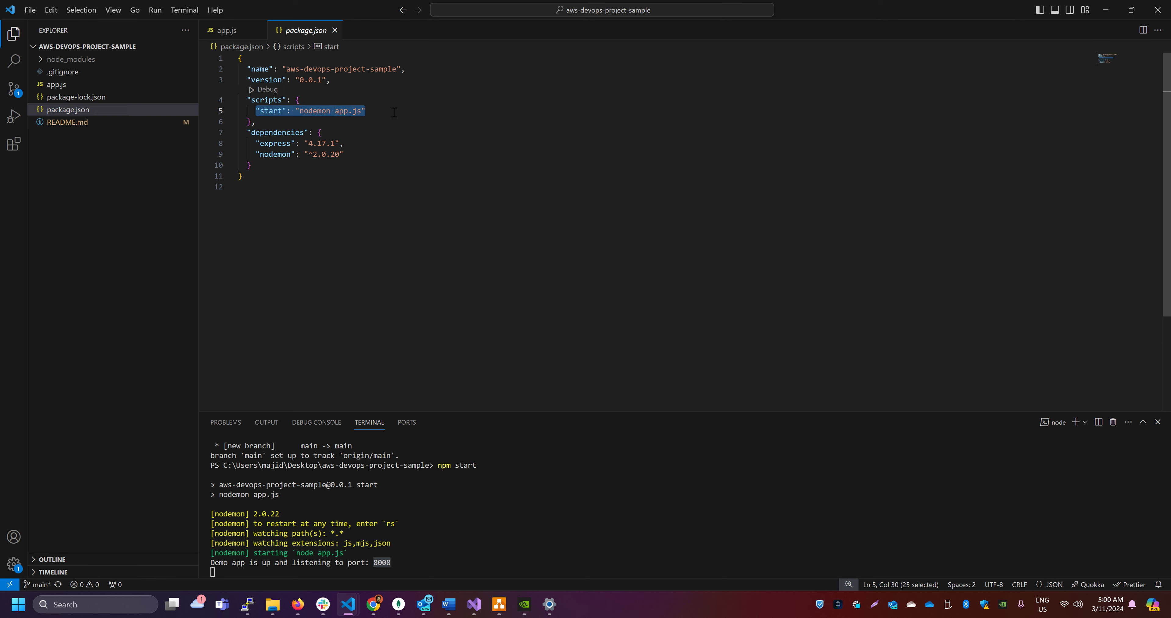
double_click(271, 111)
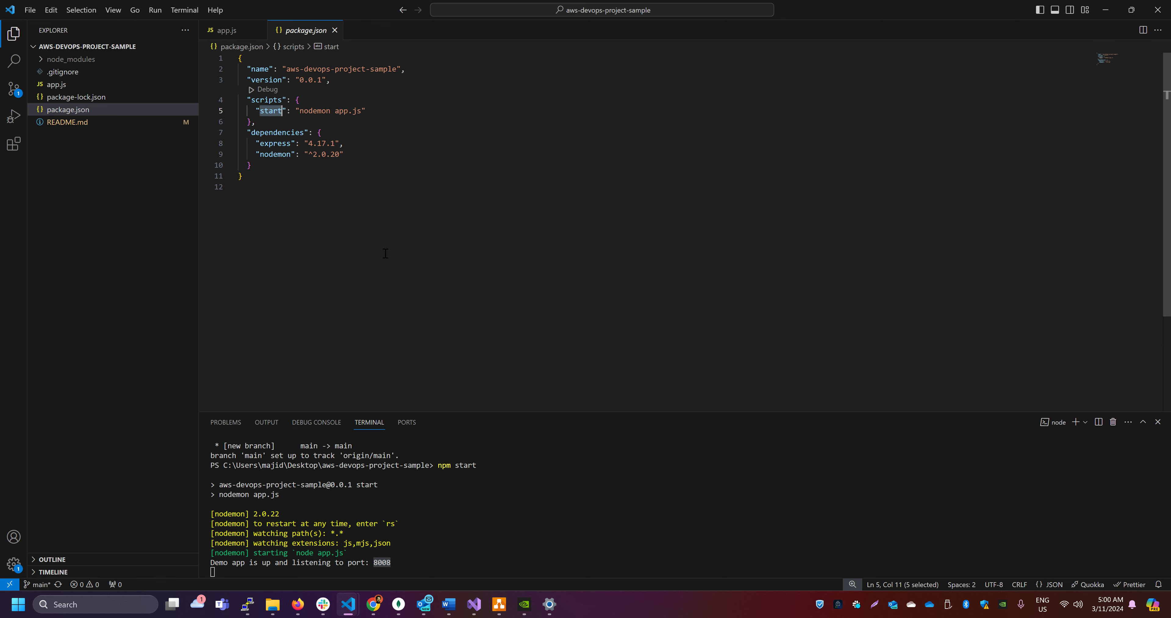
double_click(315, 110)
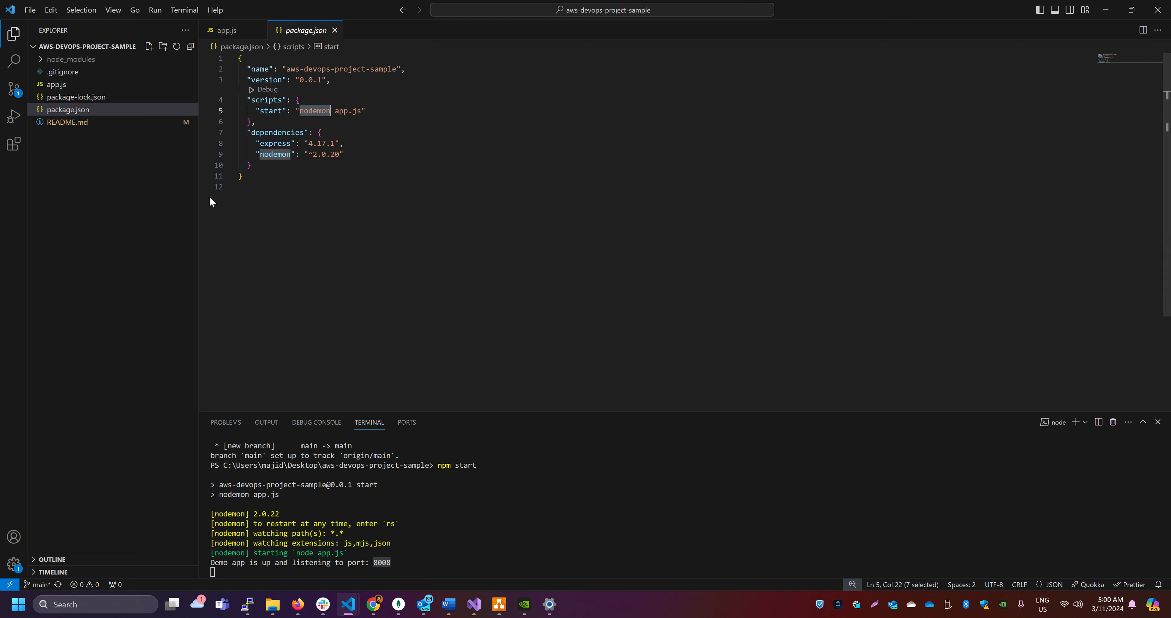
Switch to Chrome and bring up the awsdevopsprojectsample repository on GitHub
key("alt+Tab")
key("alt+Tab")
key("alt+Tab")
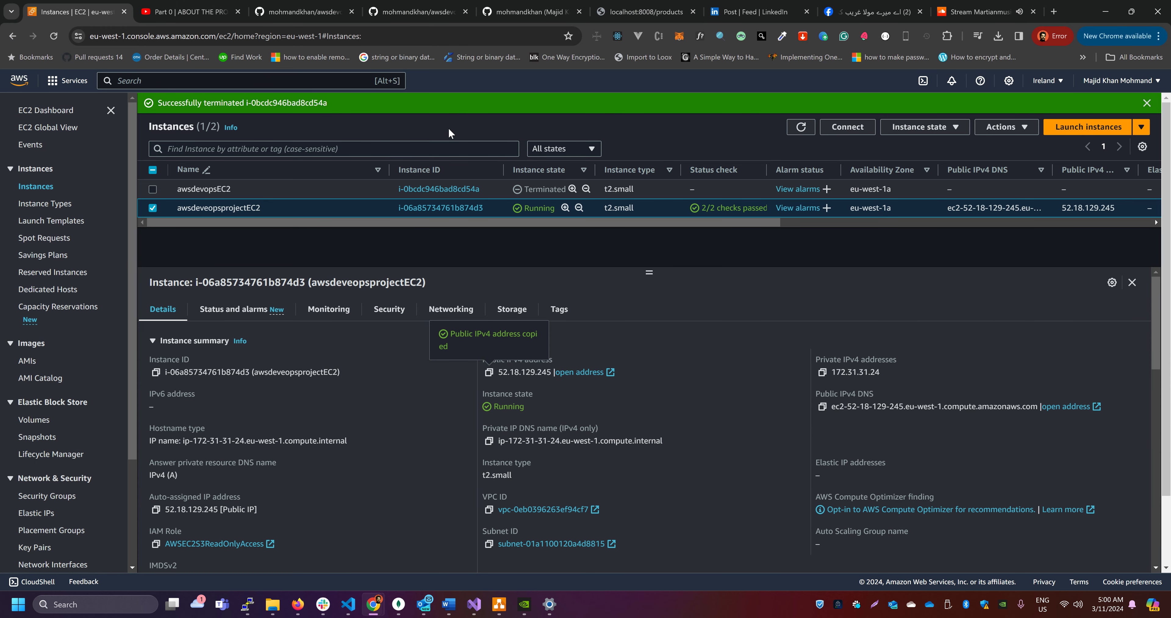
left_click(418, 11)
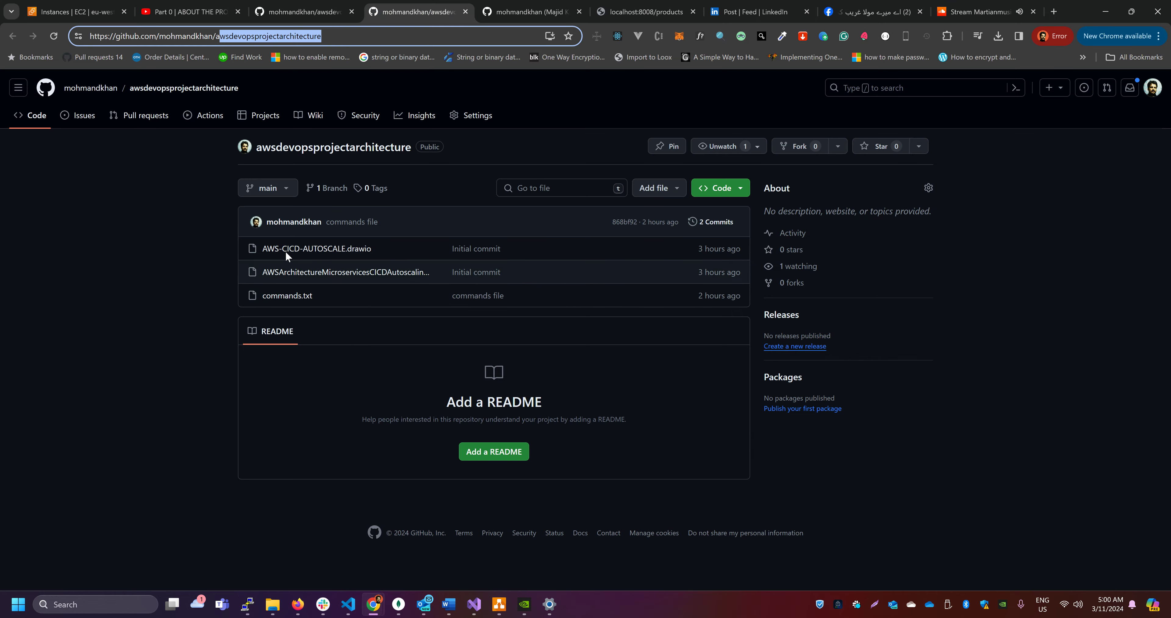
left_click(314, 13)
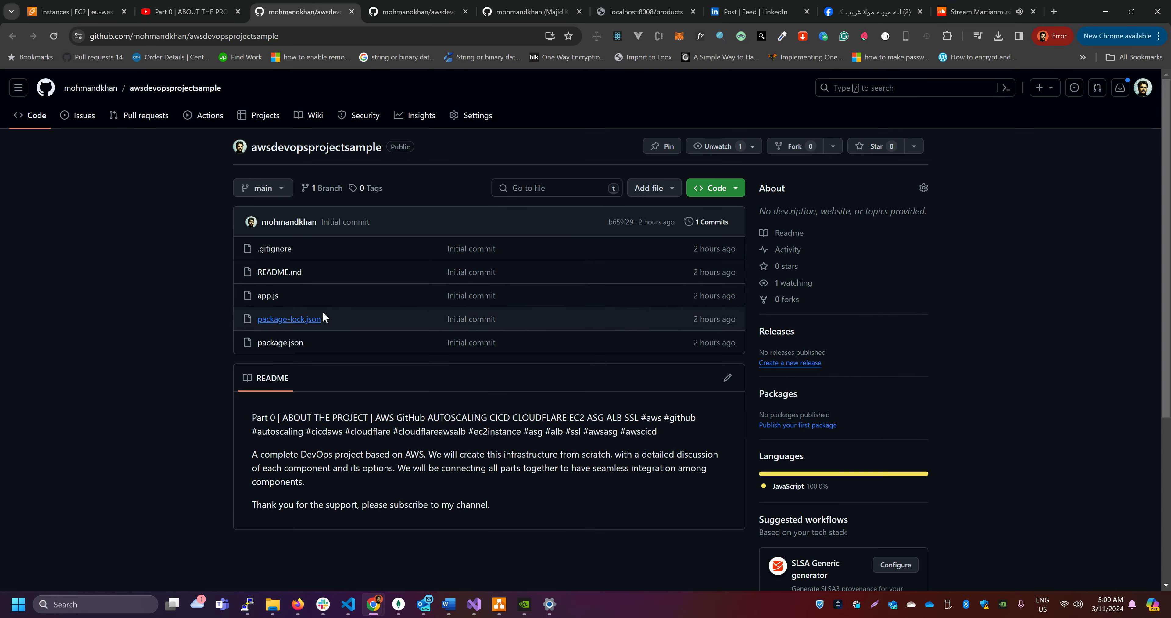
Copy the awsdevopsprojectsample repository's HTTPS clone URL, switch to the PuTTY terminal and clone the repository onto the instance with git clone
left_click(720, 193)
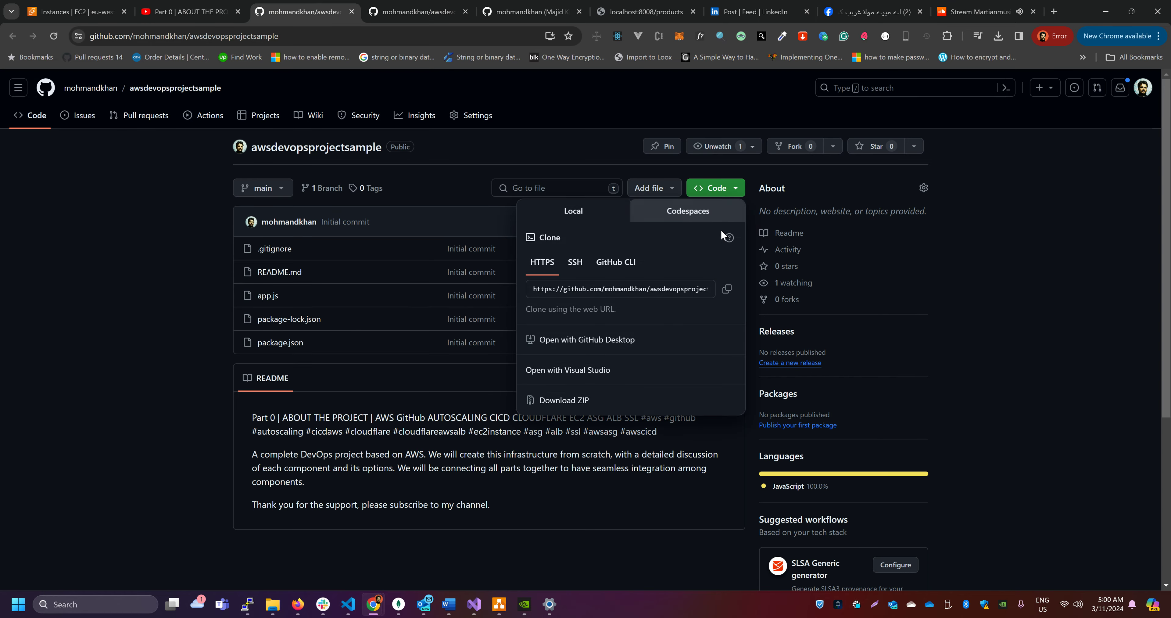
left_click(727, 289)
key("alt+Tab")
key("alt+Tab")
key("alt+Tab")
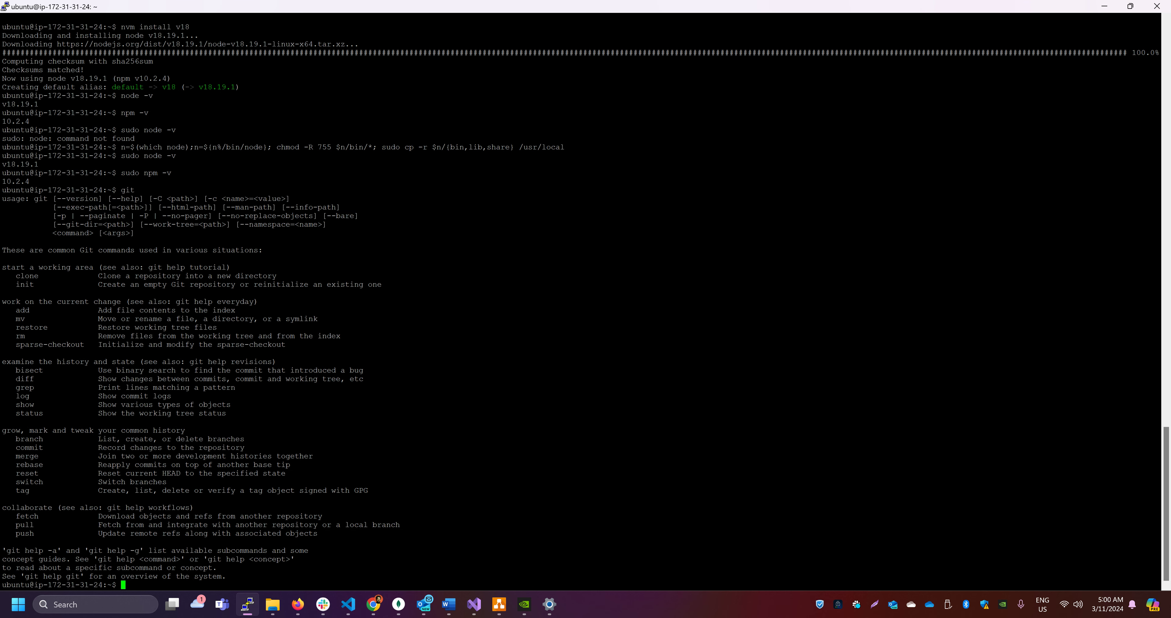
type("git clone")
key("shift+Insert")
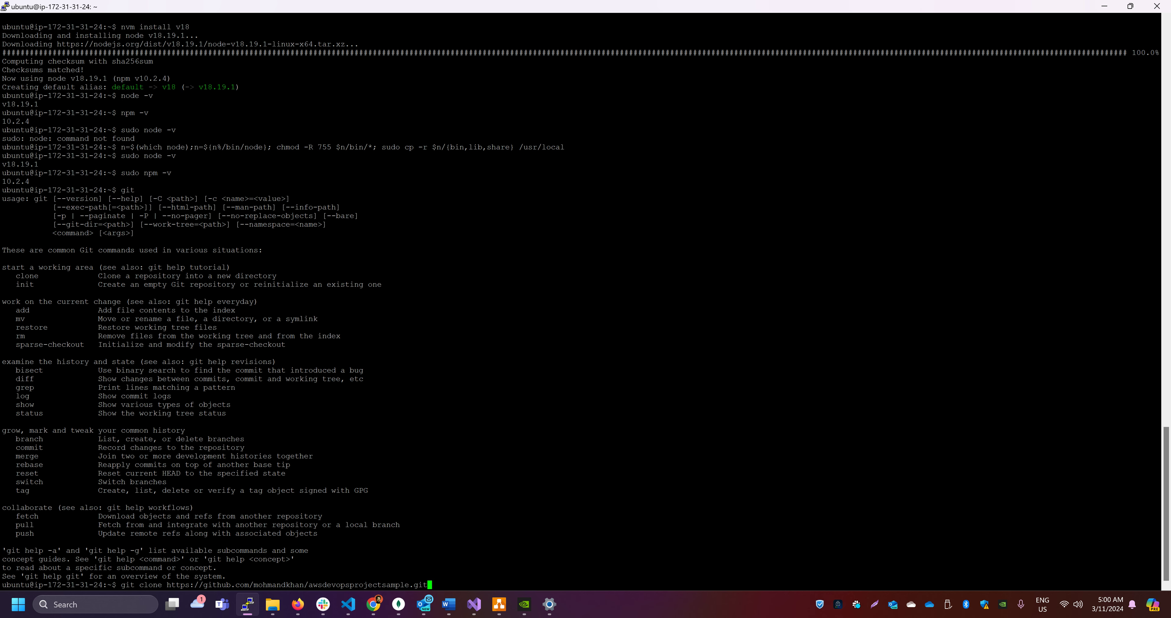
key("Return")
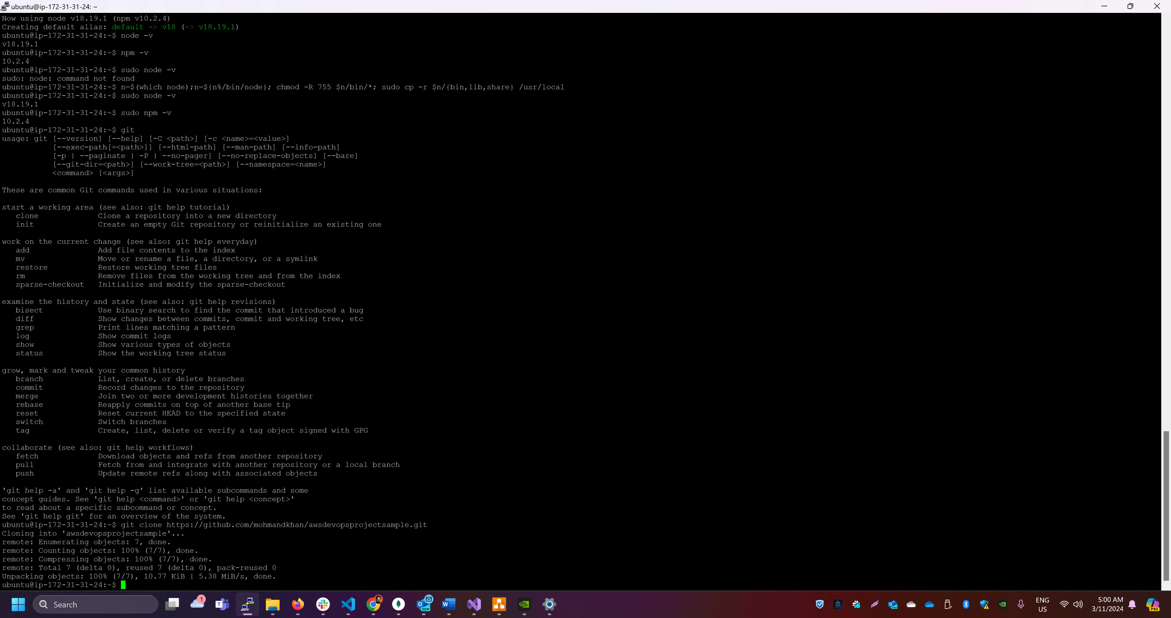
Change into the cloned awsdevopsprojectsample directory
type("cd")
double_click(128, 534)
key("ctrl+c")
key("ctrl+c")
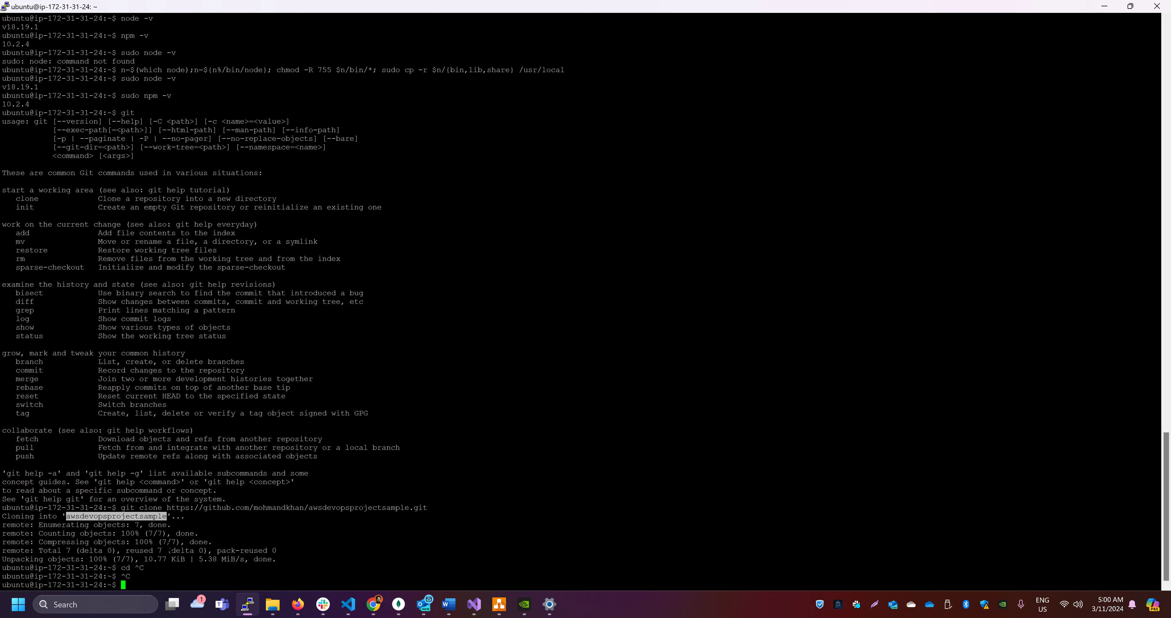
type("cd")
key("shift+Insert")
key("Return")
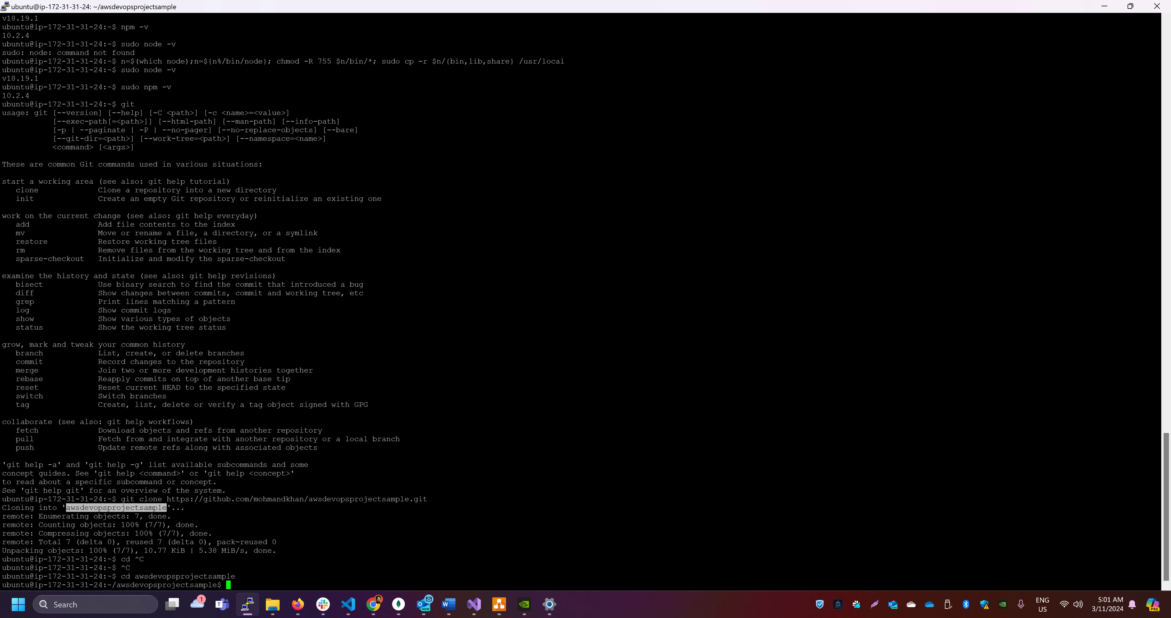
Install the project's dependencies with "npm install" and start the app with "npm start"
type("npm install")
key("Return")
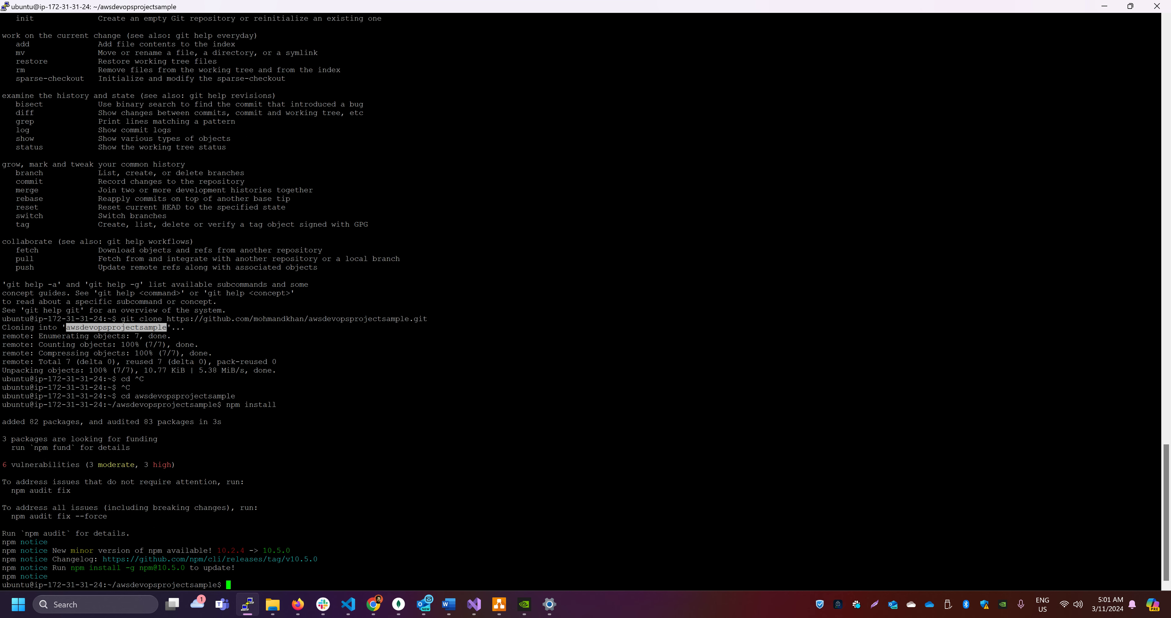
type("npm start")
key("Return")
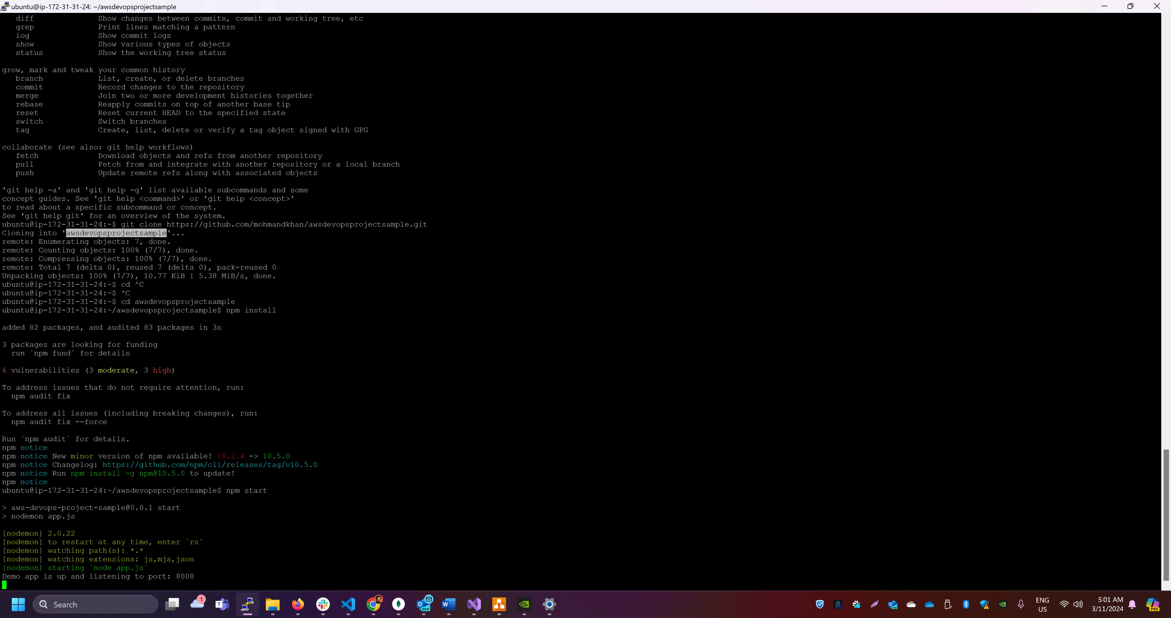
double_click(186, 576)
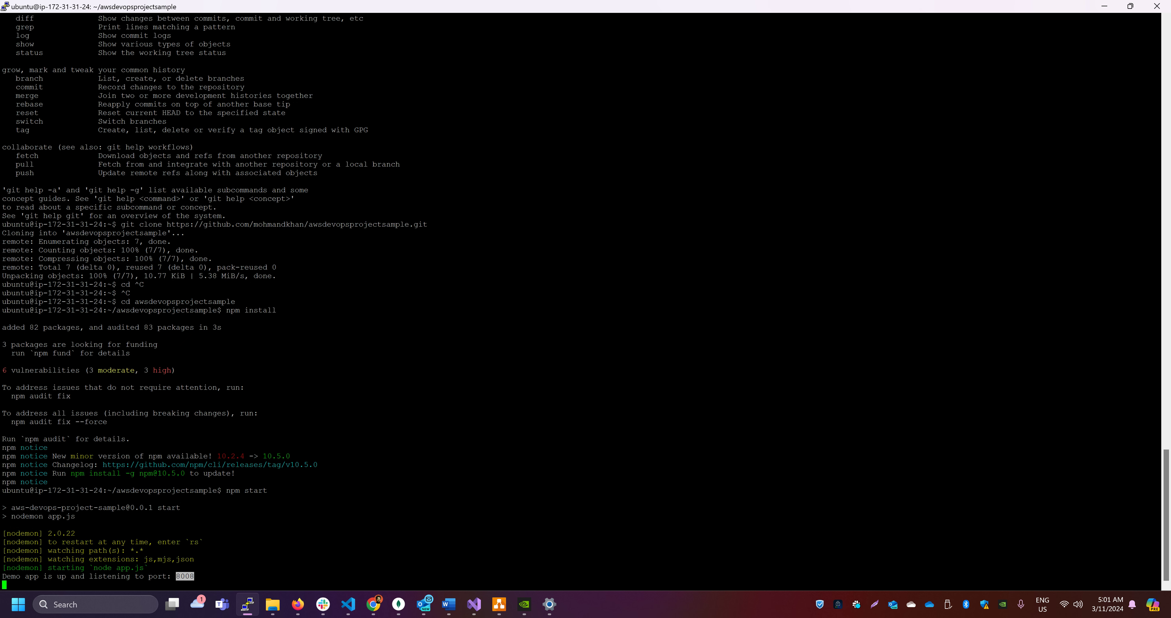
Switch to Chrome, copy the awsdeveopsprojectEC2 instance's public IPv4 address and enter it with port :8008 as the address of a new tab
key("alt+Tab")
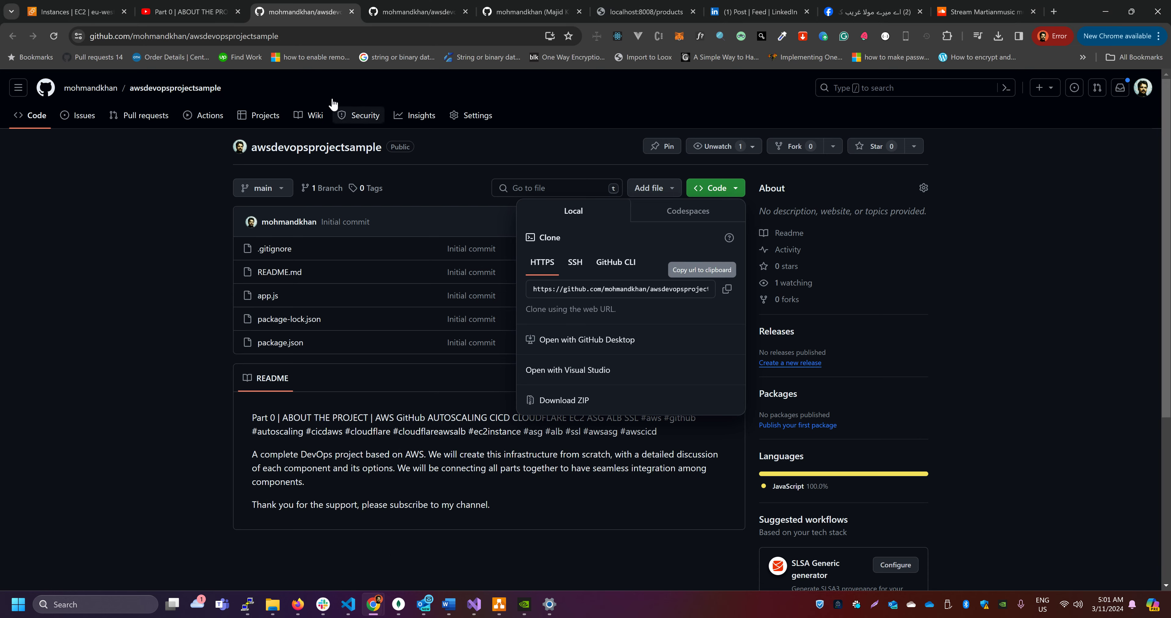
left_click(75, 11)
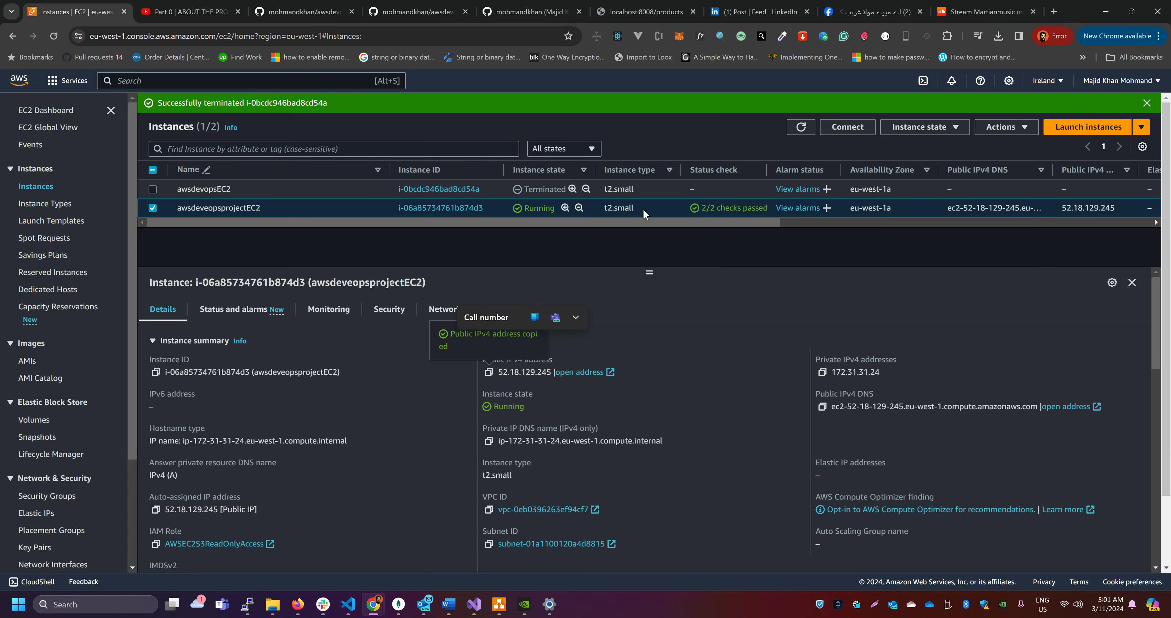
left_click(489, 373)
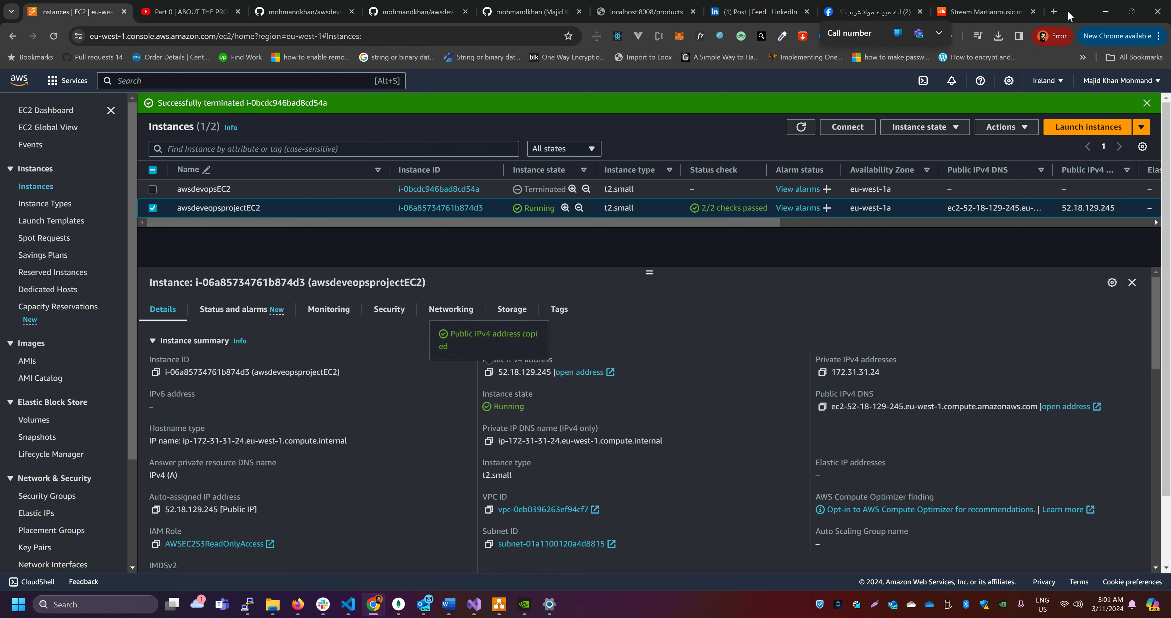
left_click(1033, 12)
key("ctrl+t")
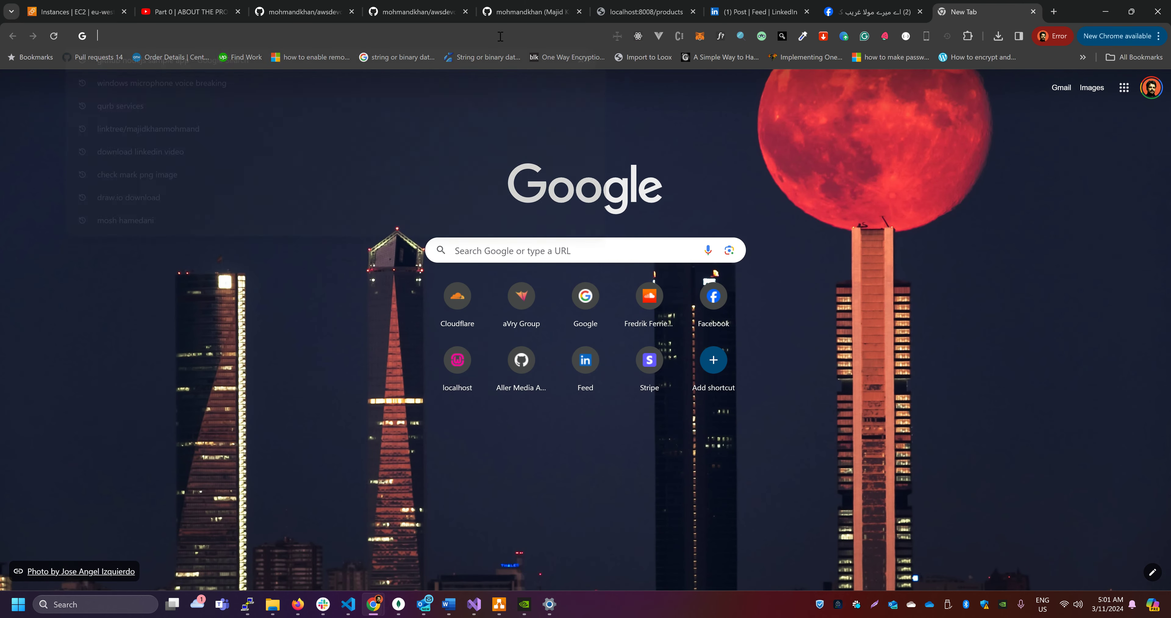
key("ctrl+v")
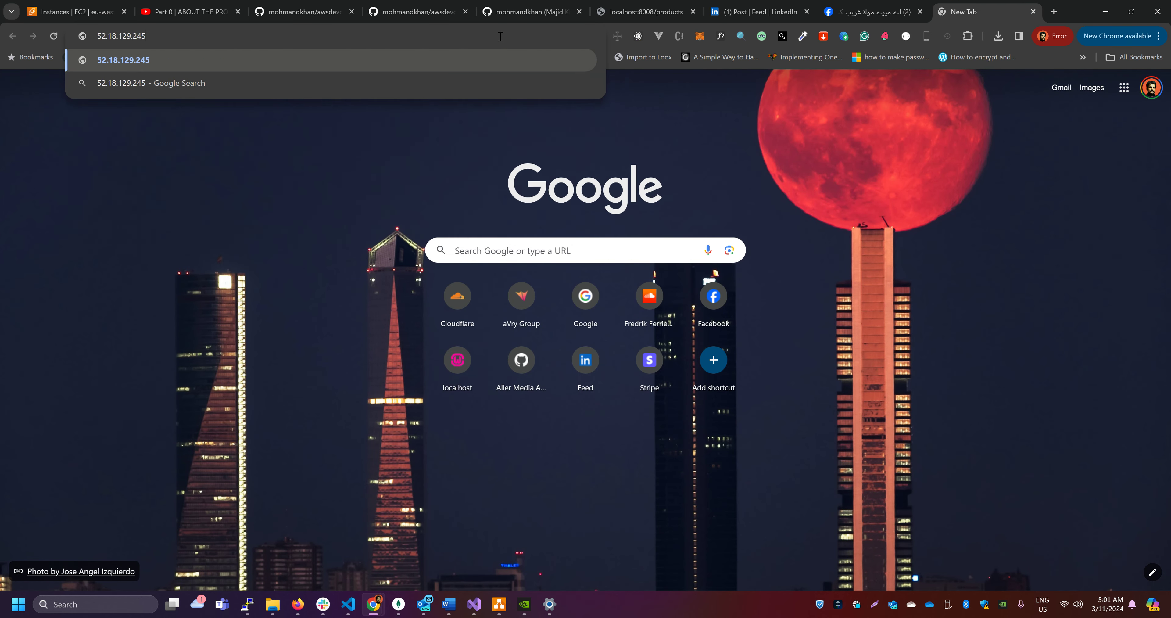
type(":8008")
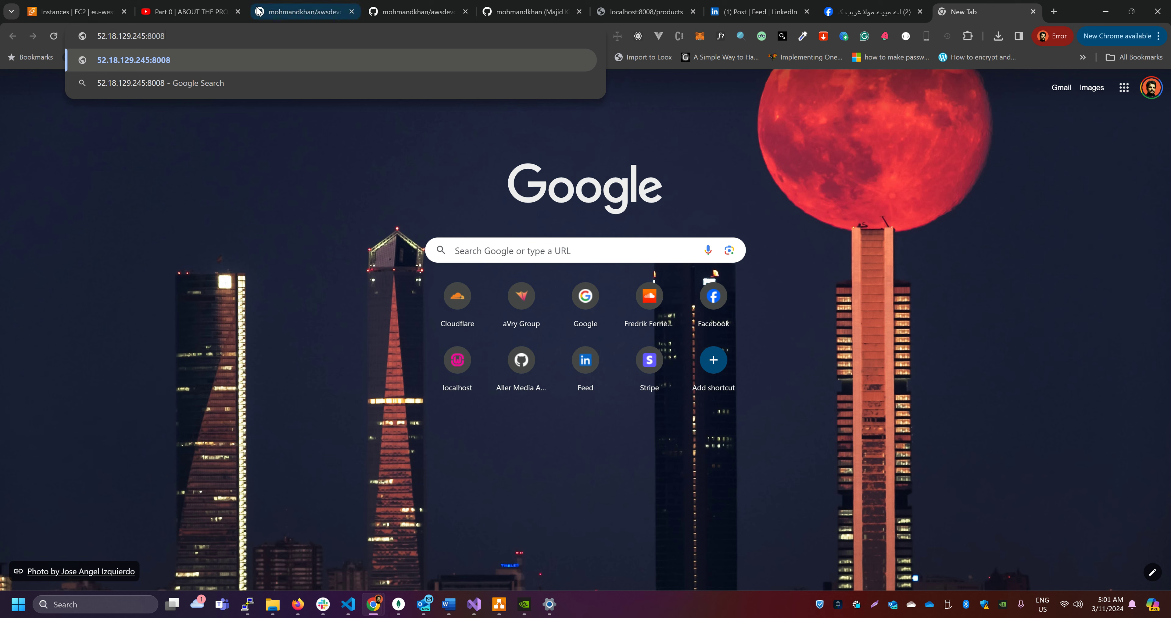
Check the inbound security group rules of the awsdeveopsprojectEC2 instance for port 8008
left_click(76, 12)
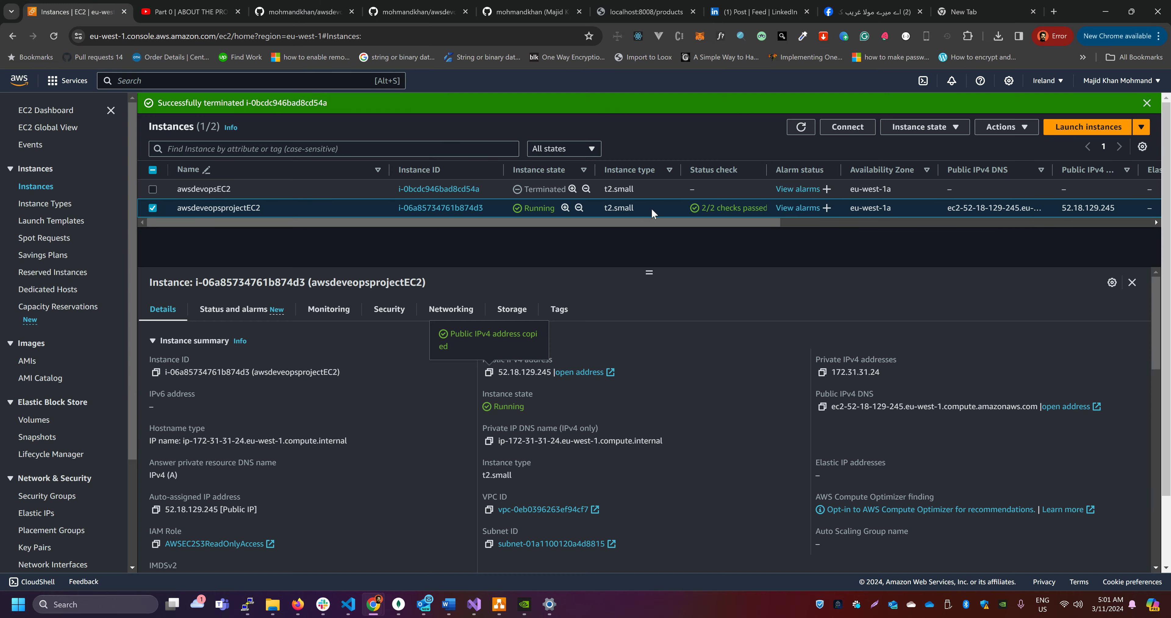
left_click(389, 314)
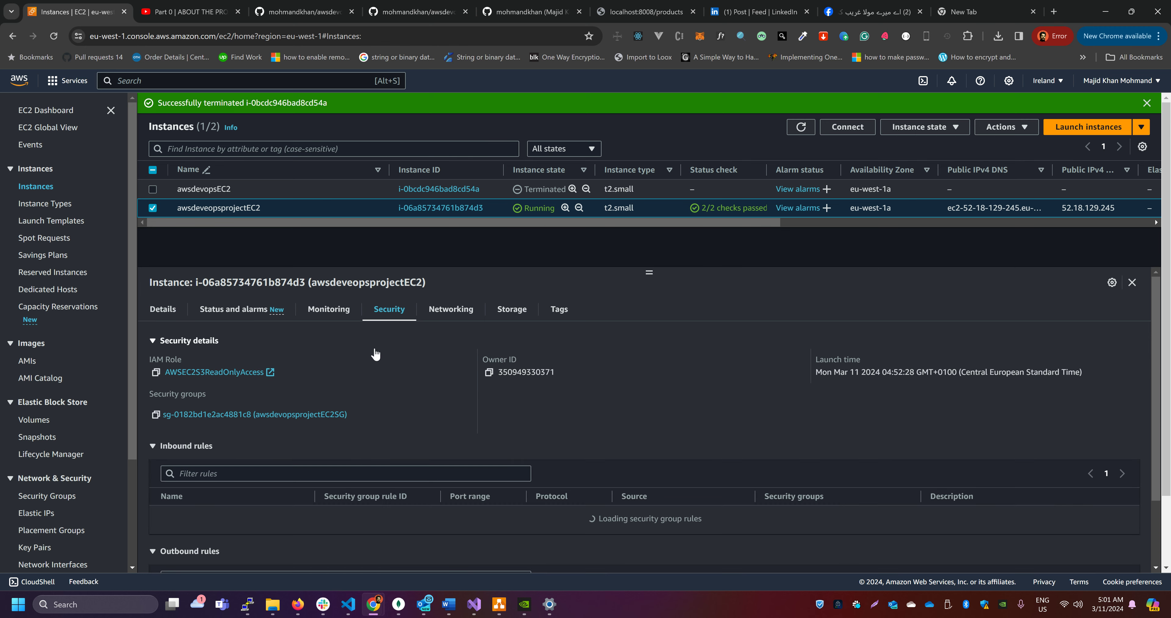
scroll(426, 439, "down", 3)
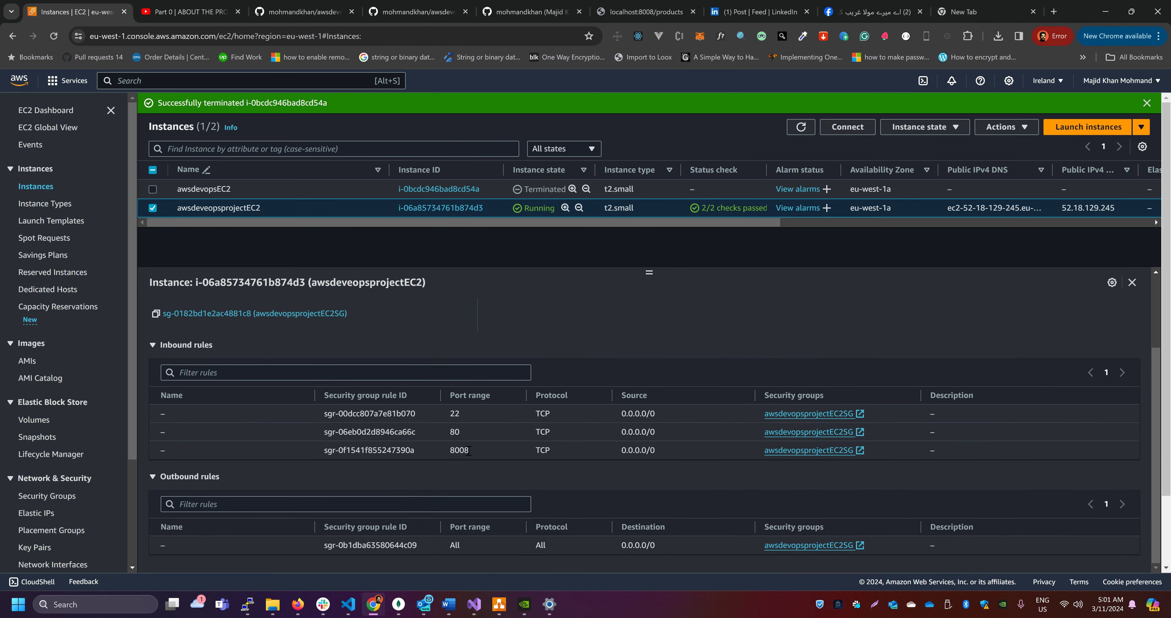
left_click_drag(471, 451, 449, 452)
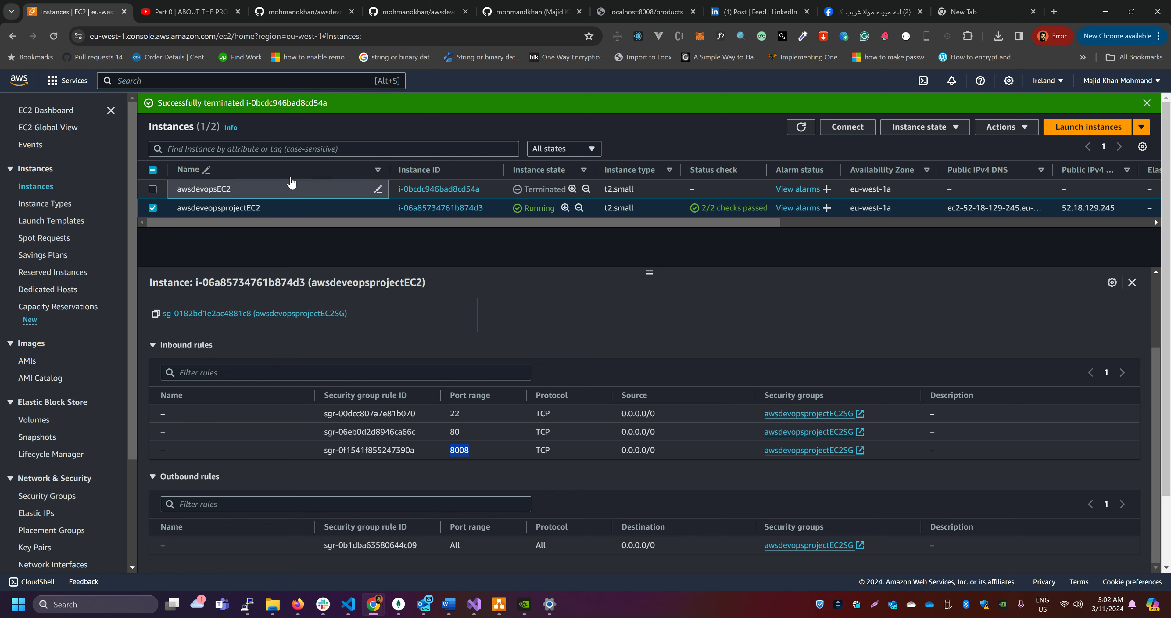
Load the app's root page at 52.18.129.245:8008 and check its version text
left_click(972, 13)
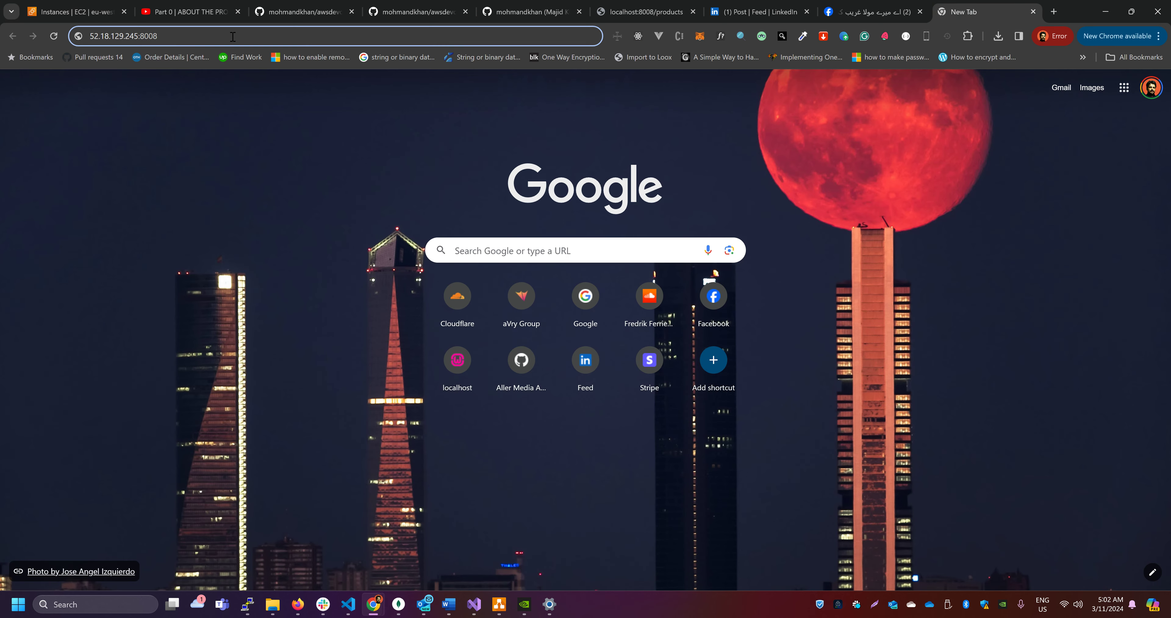
key("Return")
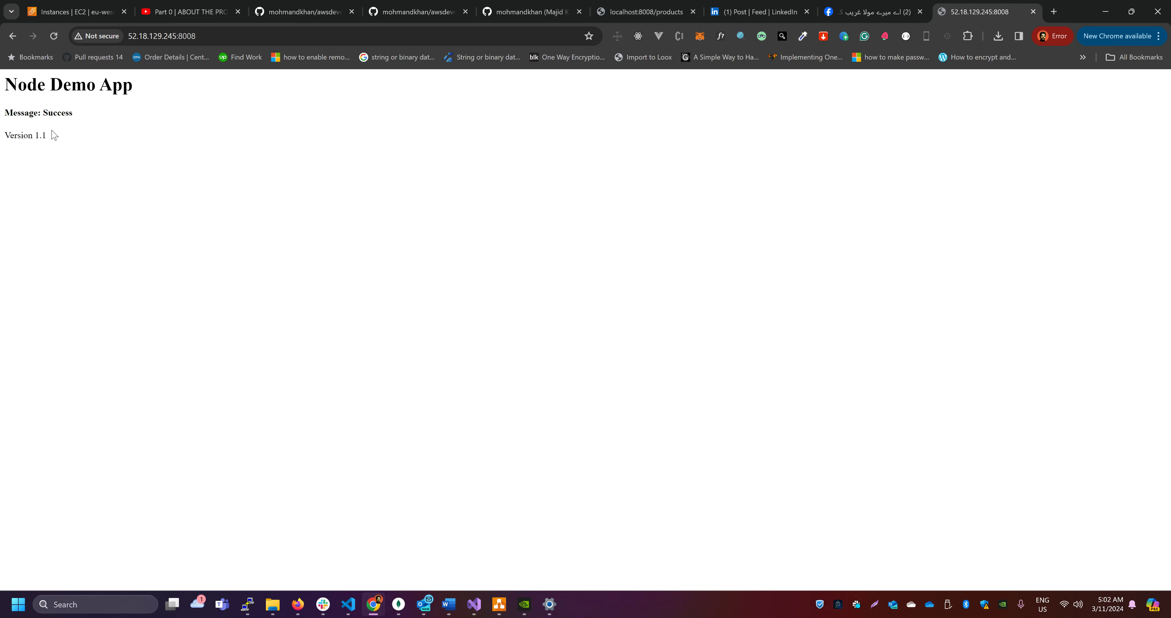
left_click_drag(53, 135, 2, 134)
left_click(64, 100)
Try to open the app's /product path at 52.18.129.245:8008
left_click(250, 35)
left_click(298, 38)
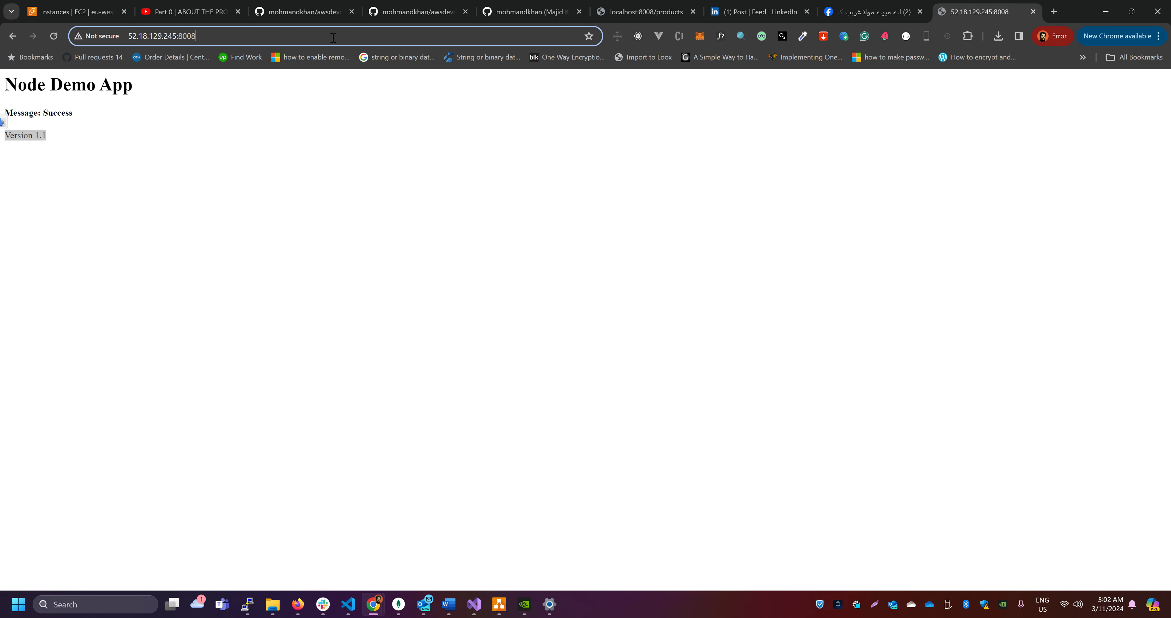
type("/pro")
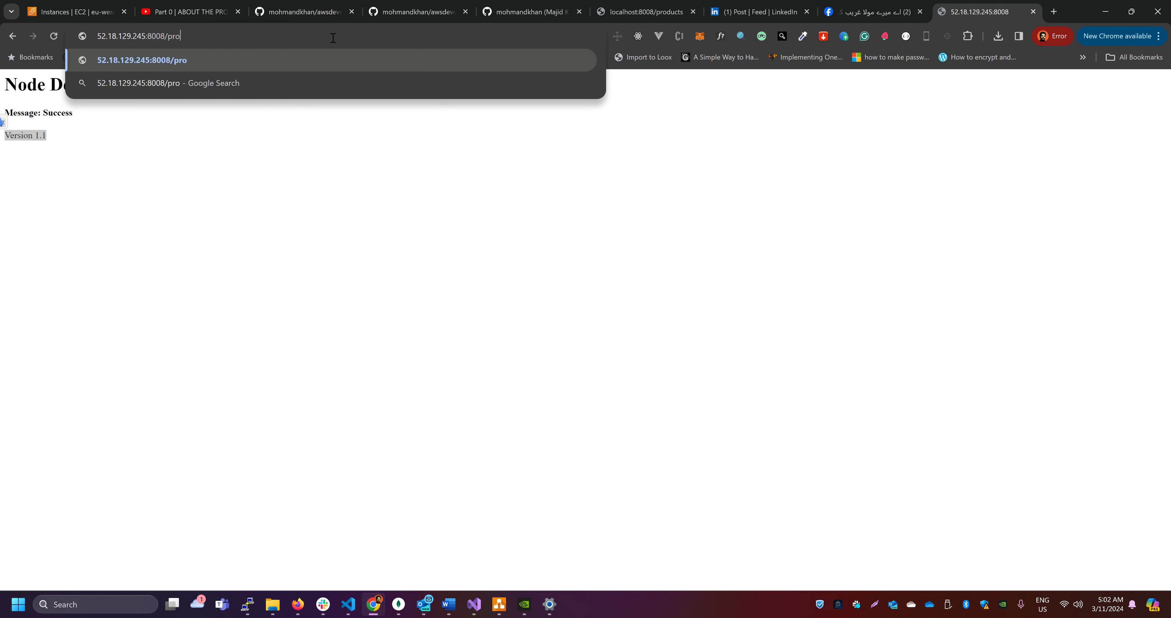
type("duct")
key("Return")
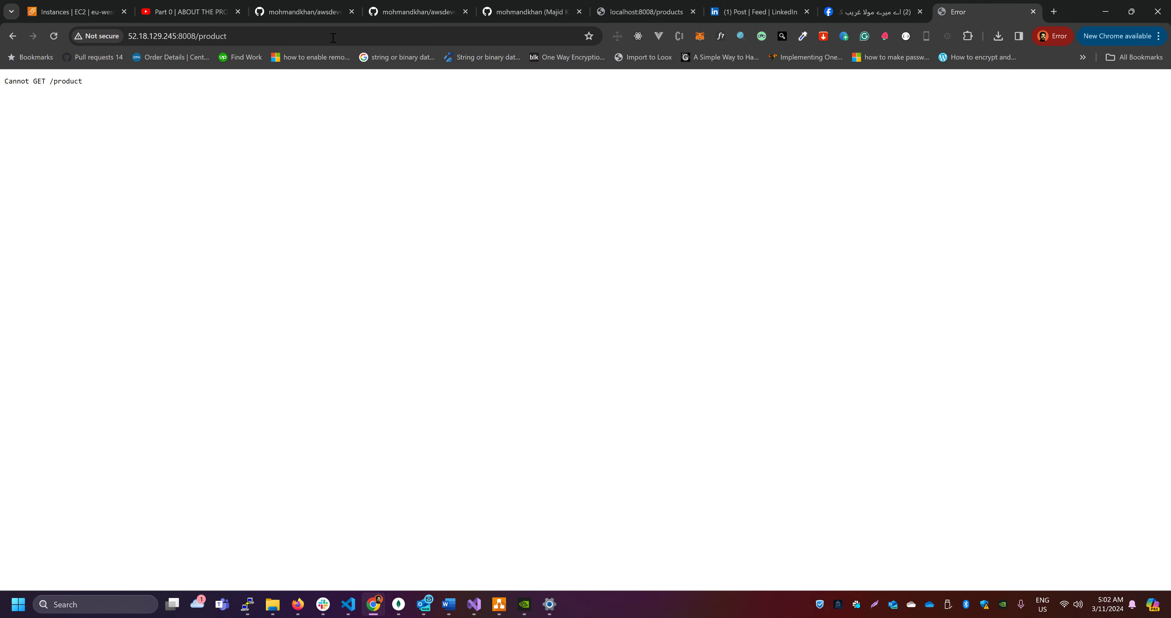
Open the app's /products path at 52.18.129.245:8008 and review the returned JSON
left_click(334, 38)
double_click(338, 38)
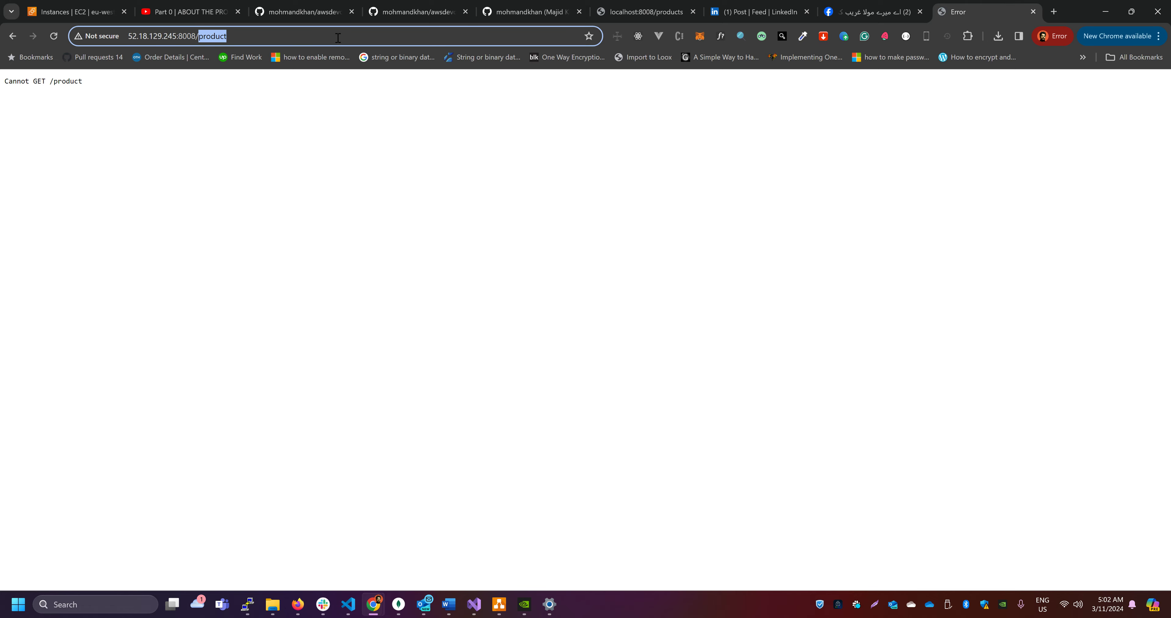
type("products")
key("Return")
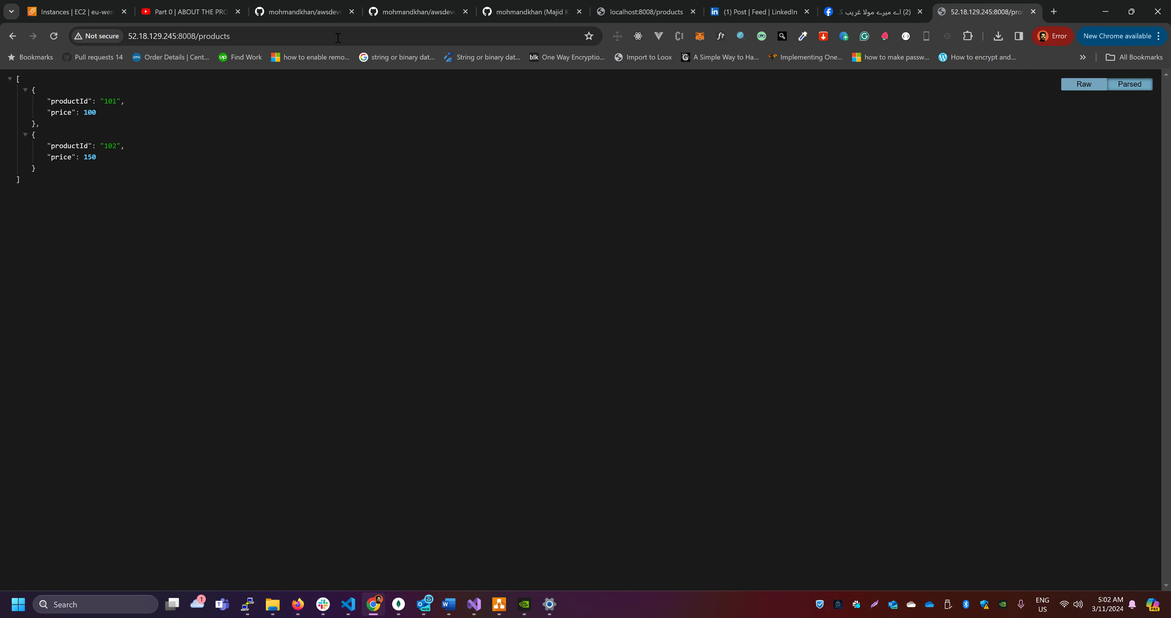
left_click_drag(90, 179, 3, 80)
left_click(546, 271)
Switch back to the PuTTY terminal and stop the running Node app
left_click(247, 605)
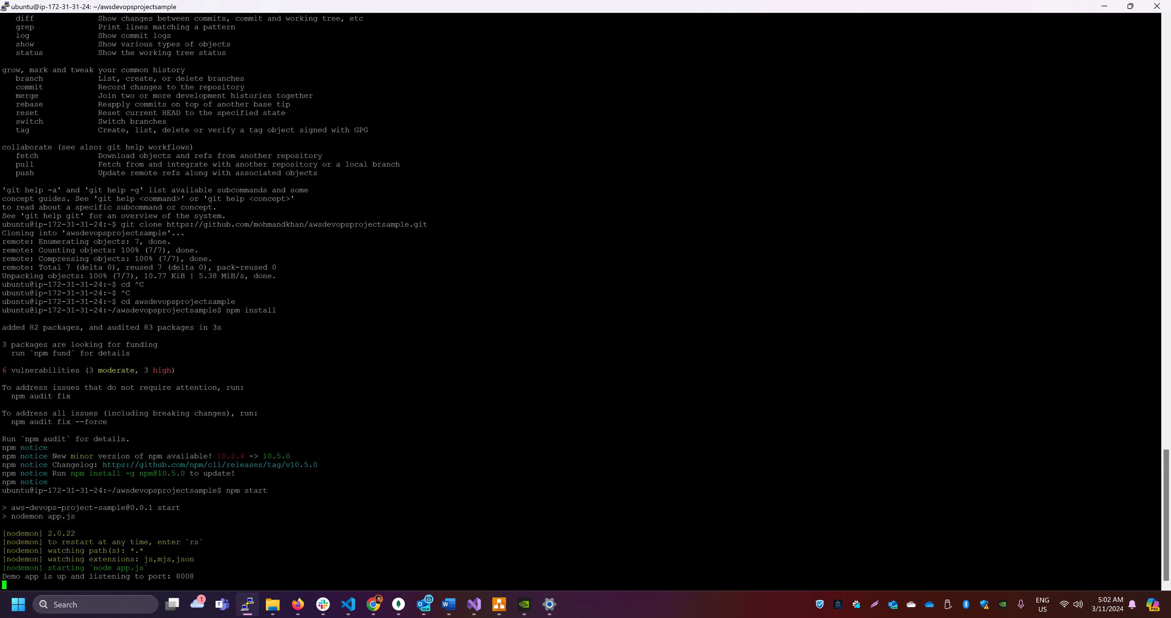
key("alt+Tab")
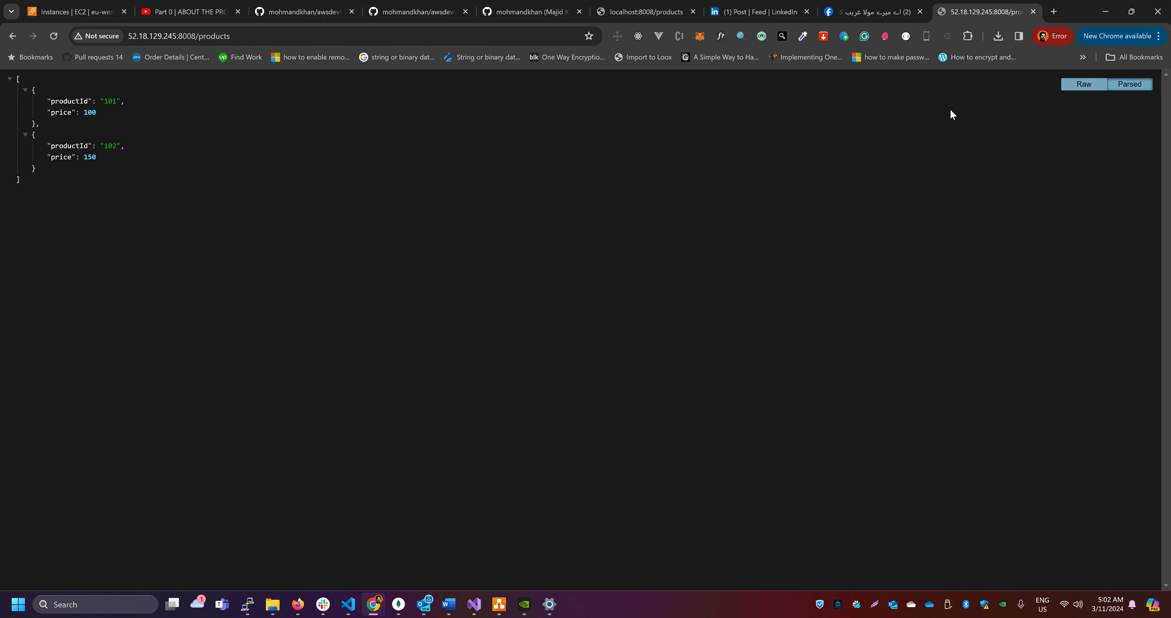
key("alt+Tab")
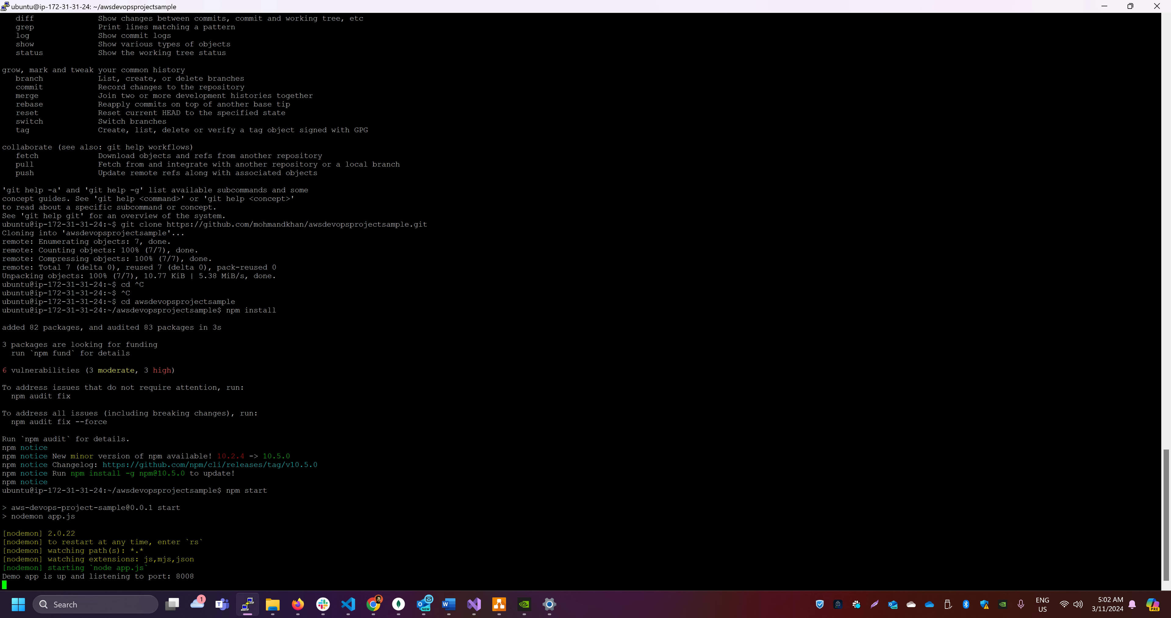
key("ctrl+c")
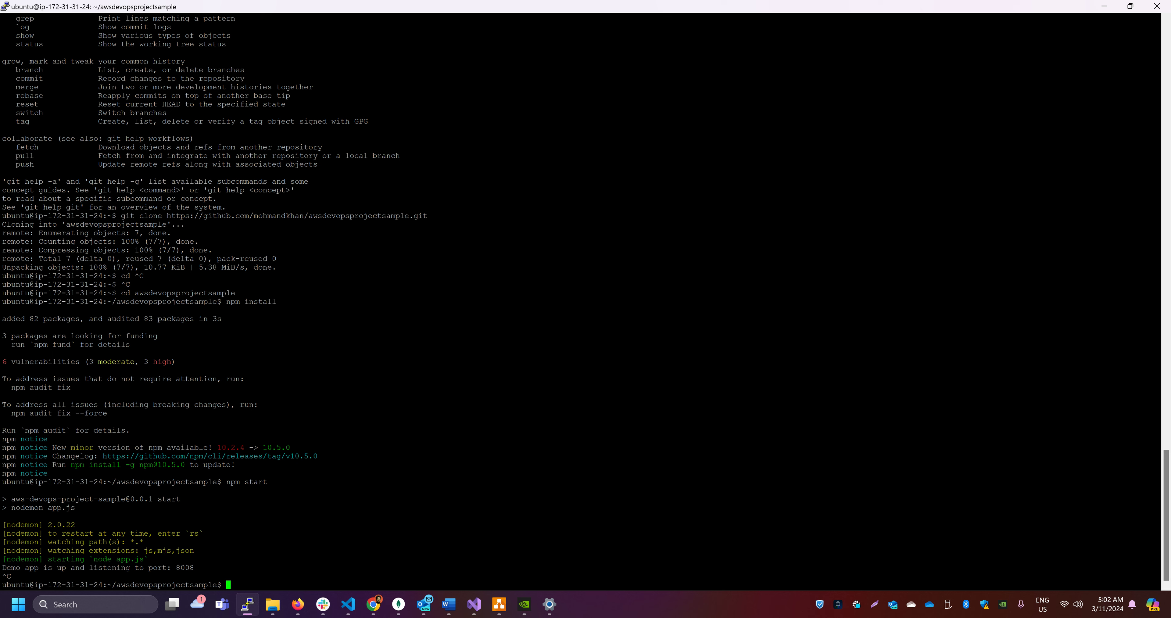
Install pm2 globally by running "npm install -g pm2 --save"
type("npm -")
type("i ")
type("pm2")
type(" -g")
key("BackSpace")
key("BackSpace")
key("BackSpace")
key("BackSpace")
key("BackSpace")
key("BackSpace")
key("BackSpace")
key("BackSpace")
key("BackSpace")
type("install -g pm2 --save")
key("Return")
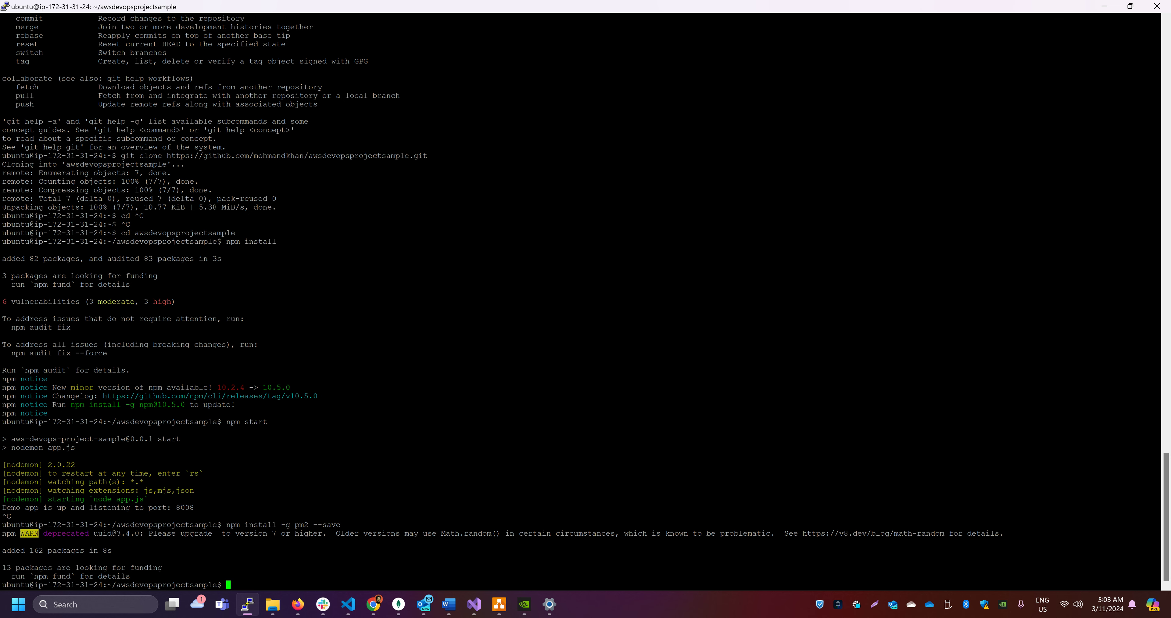
Run "pm2 status" to check the process manager on the instance
type("pm2 status")
key("Return")
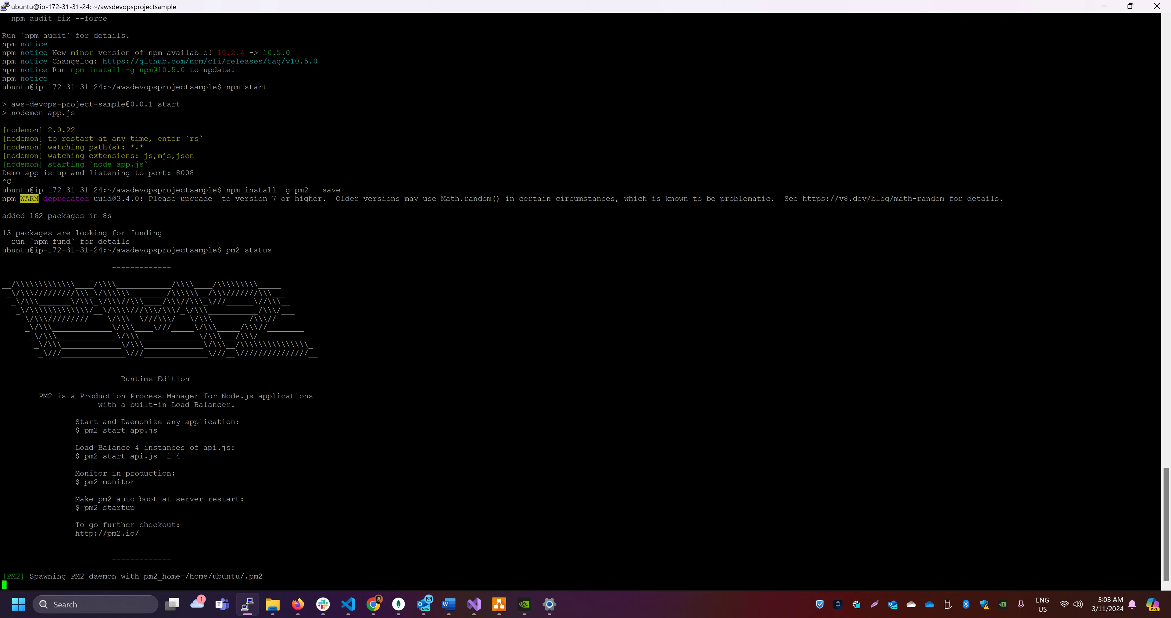
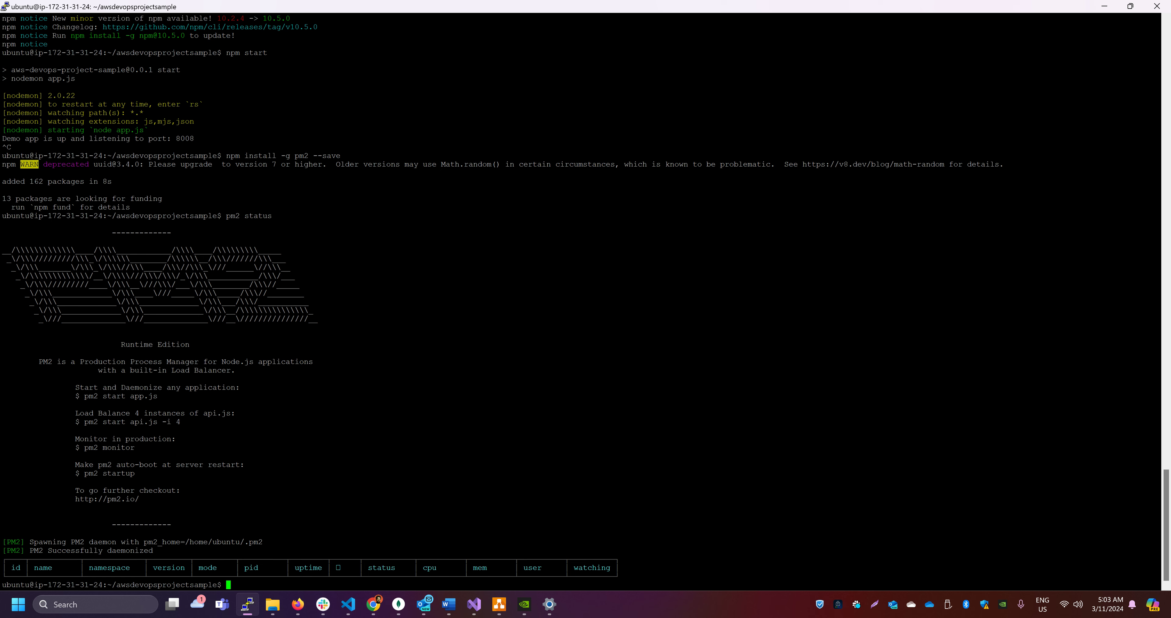
Start the Node app under the process manager by running "pm2 start app.js"
type("pm2 start app.js")
key("Return")
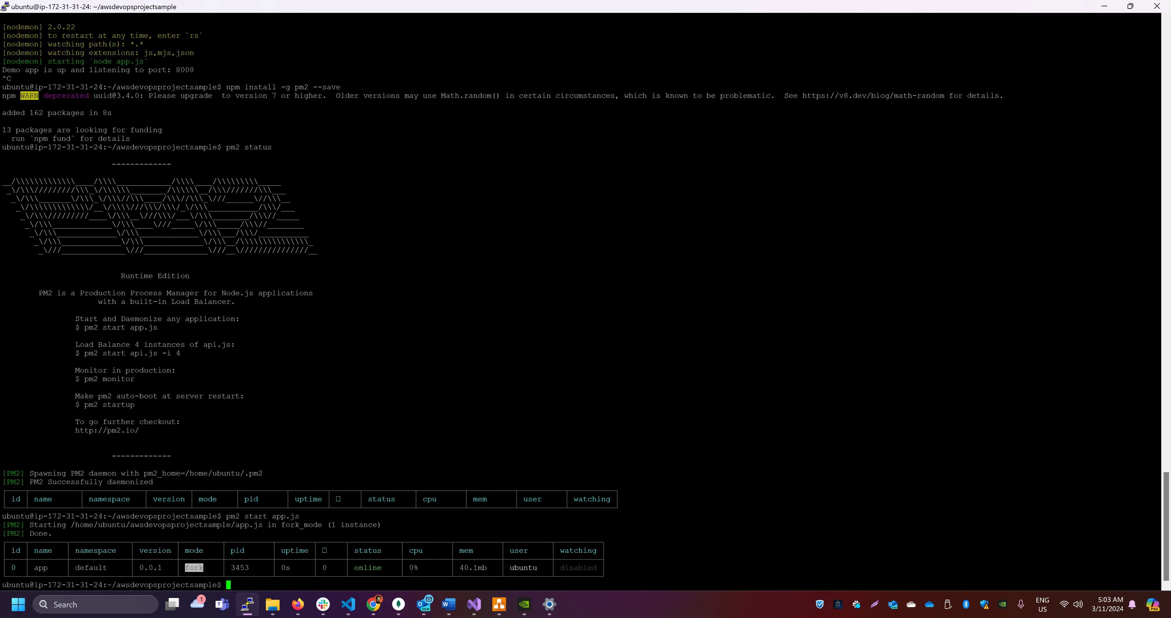
Run "pm2 logs" to review the app's log output, and stop tailing the logs
type("pm2 logs")
key("Return")
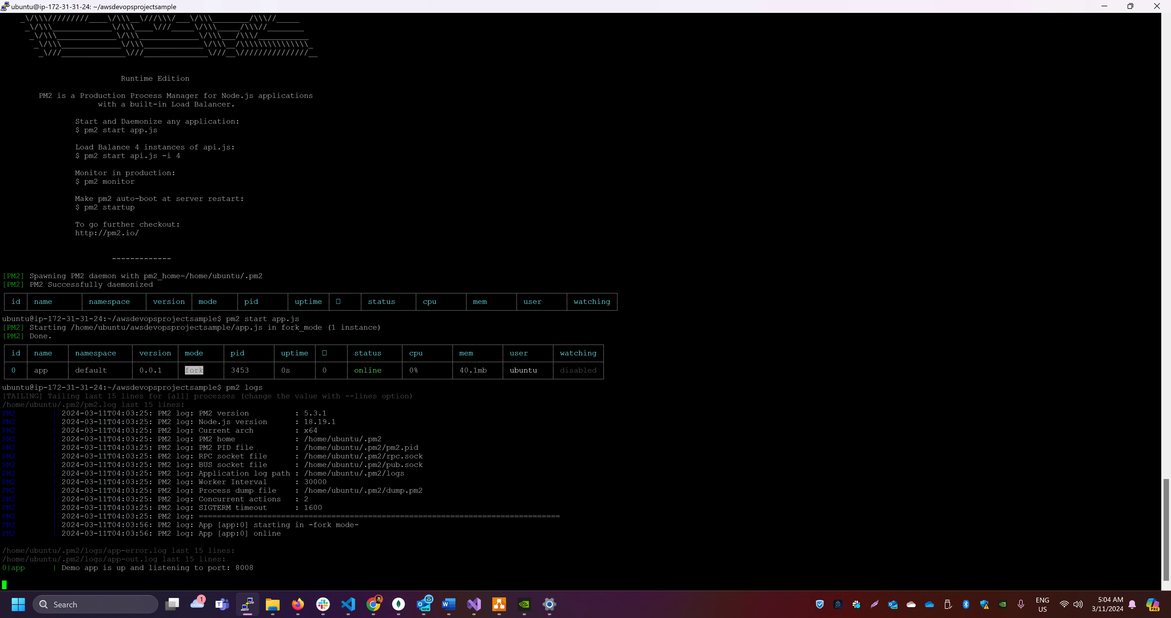
key("ctrl+c")
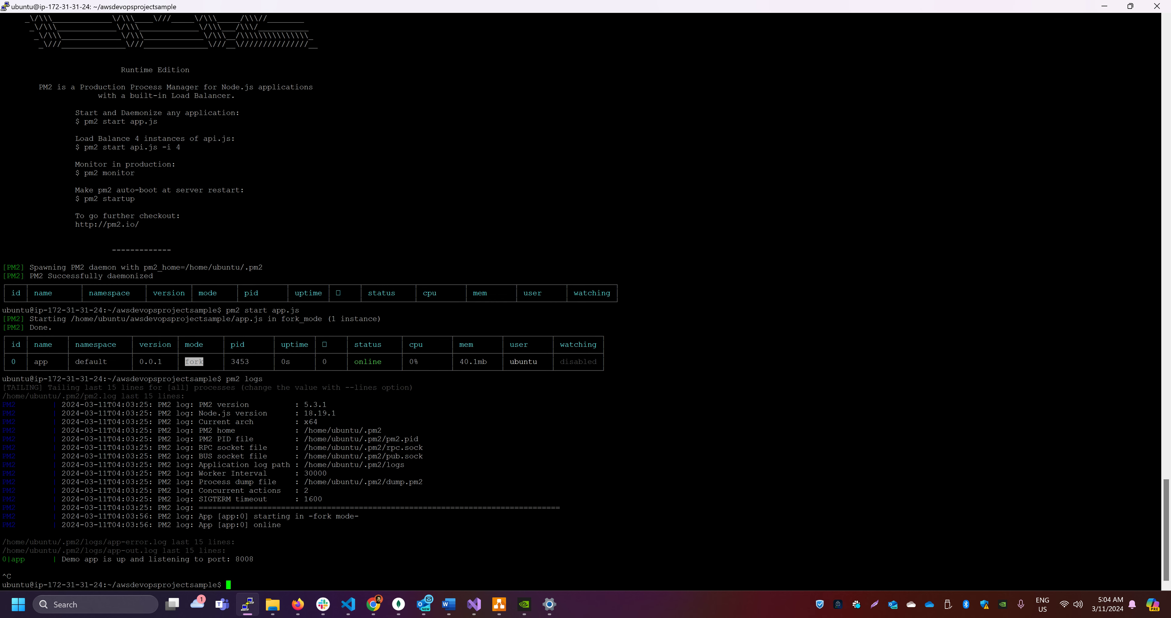
Run "pm2 status" and check the app process's status value in the table
type("pm2 status")
key("Return")
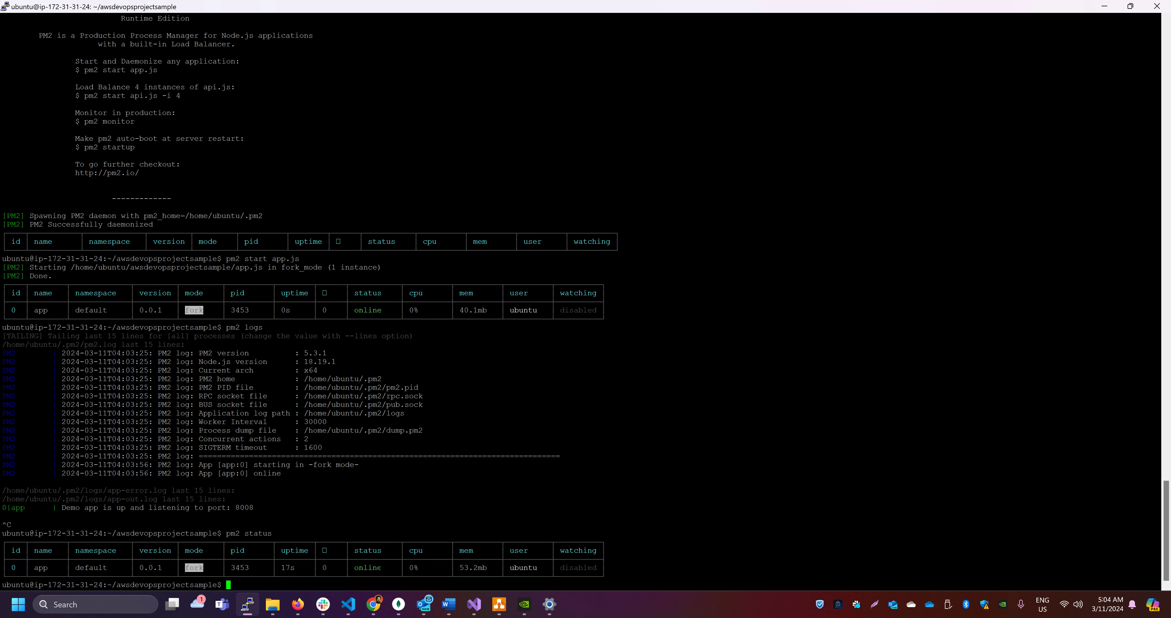
double_click(377, 567)
Switch to Chrome and reload the app's /products page to check that it is served through pm2
key("alt+Tab")
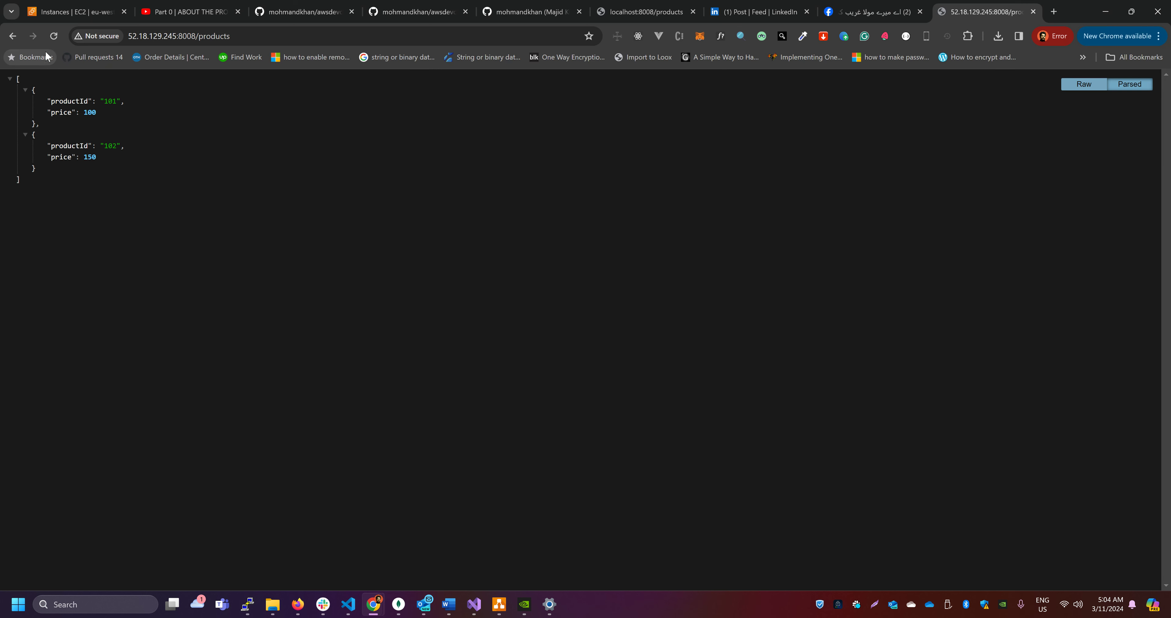
left_click(54, 36)
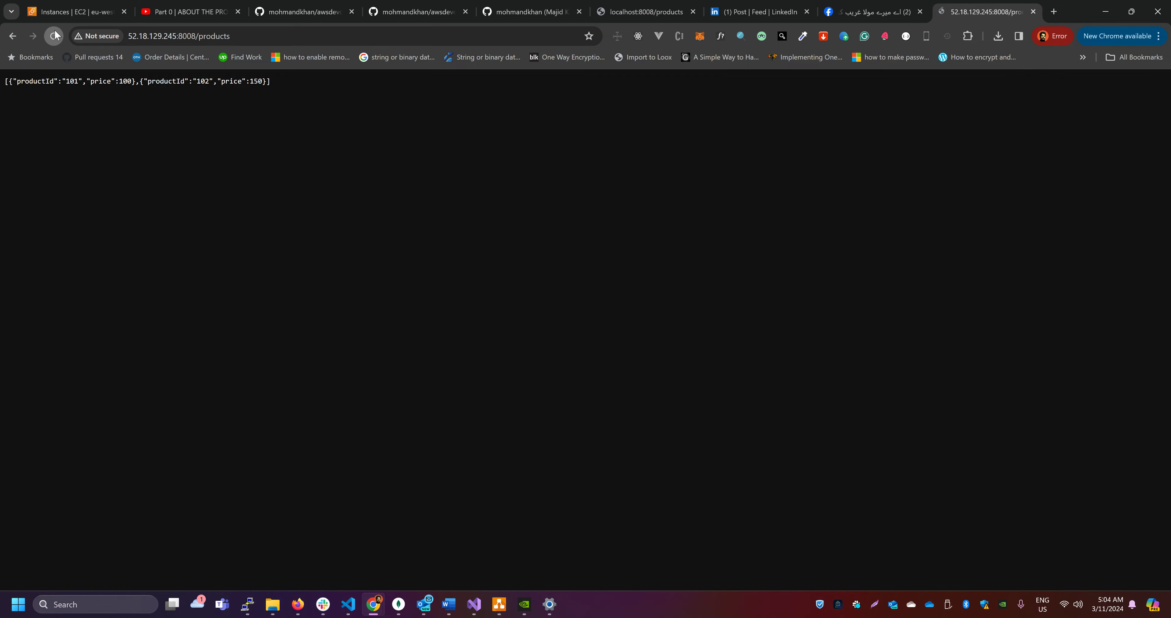
Switch back to the PuTTY terminal and close the SSH session to the instance
key("alt+Tab")
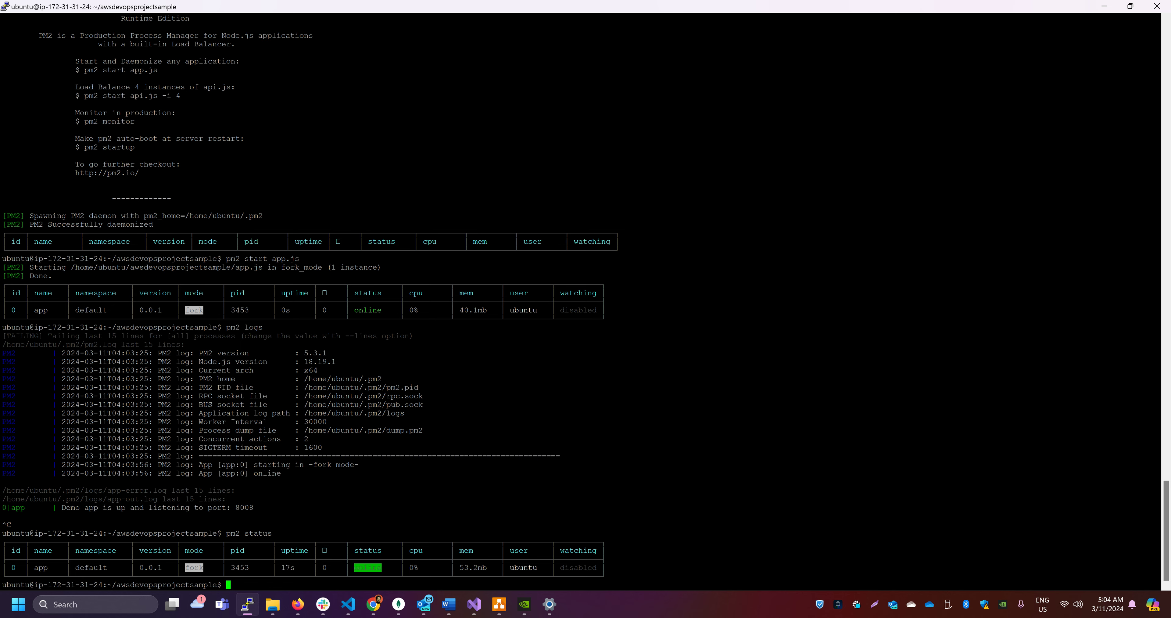
left_click(1157, 7)
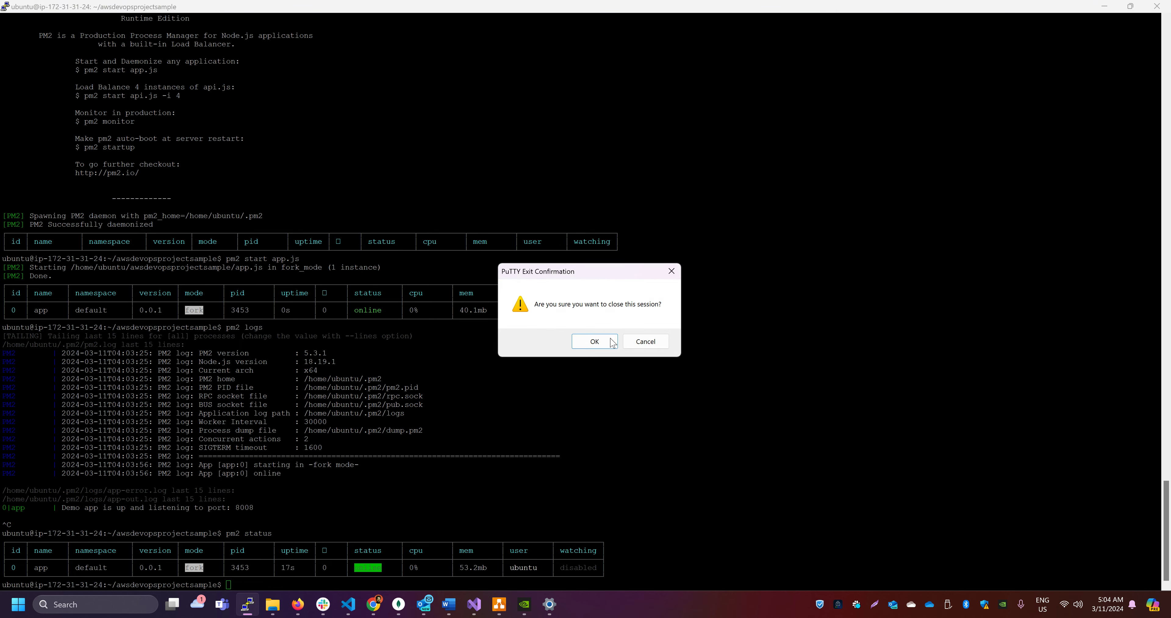
left_click(599, 344)
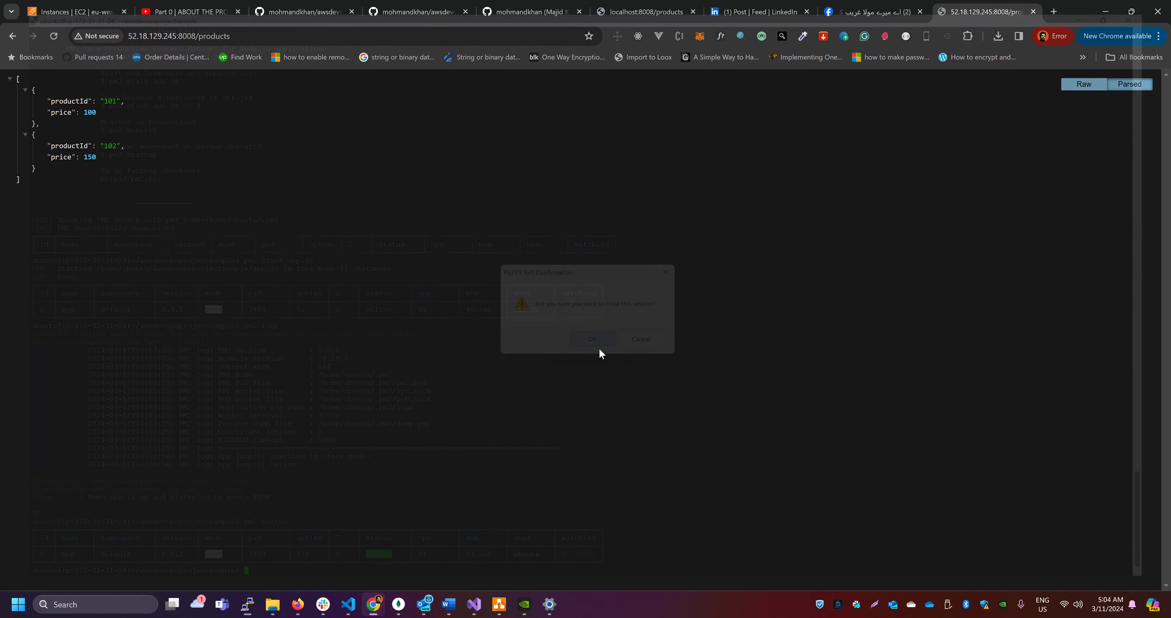
Reload the /products page at 52.18.129.245:8008 to check the app with the terminal session closed
left_click(56, 36)
left_click(56, 36)
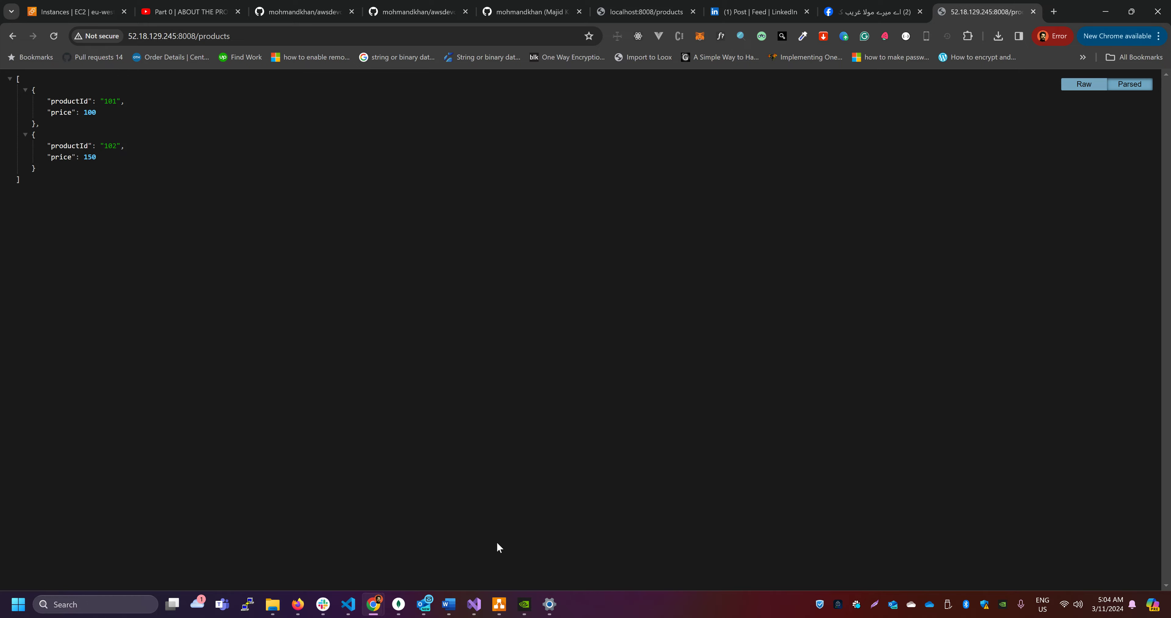
Switch to draw.io to view the AWS-CICD-AUTOSCALE architecture diagram
left_click(498, 603)
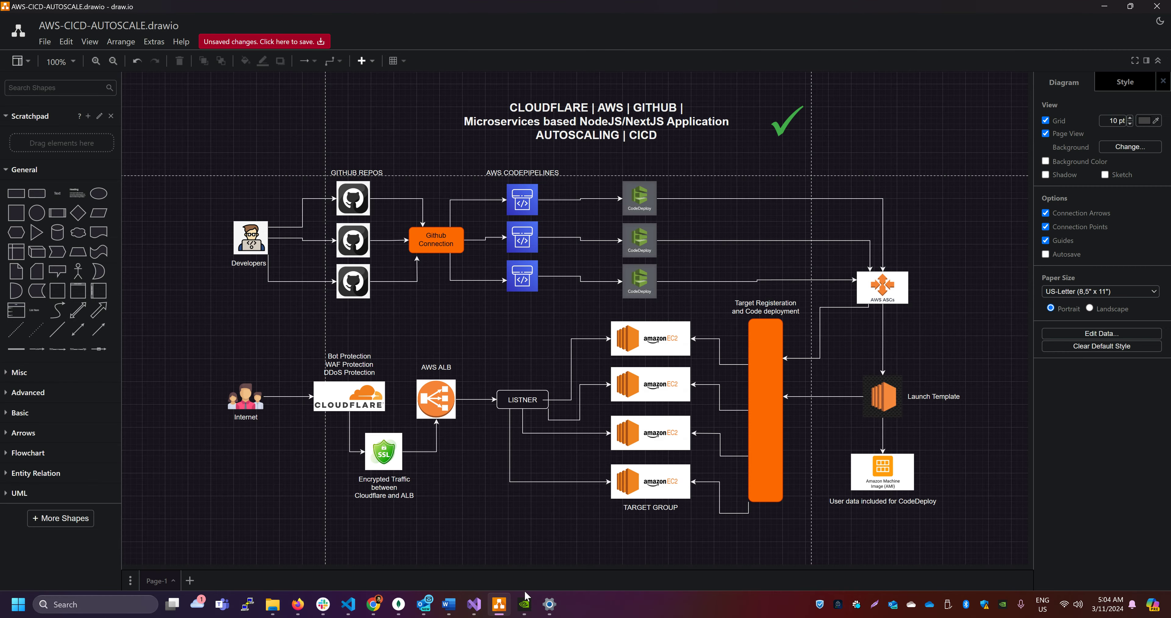